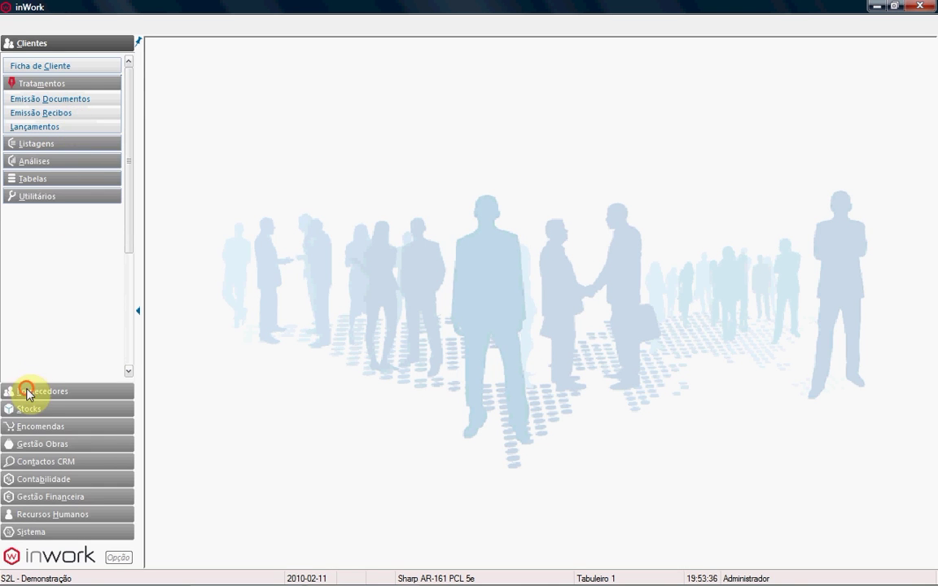
- Review the Tratamentos entries of the Fornecedores, Stocks and Clientes modules to see which documents and postings each handles
left_click(26, 393)
left_click(38, 107)
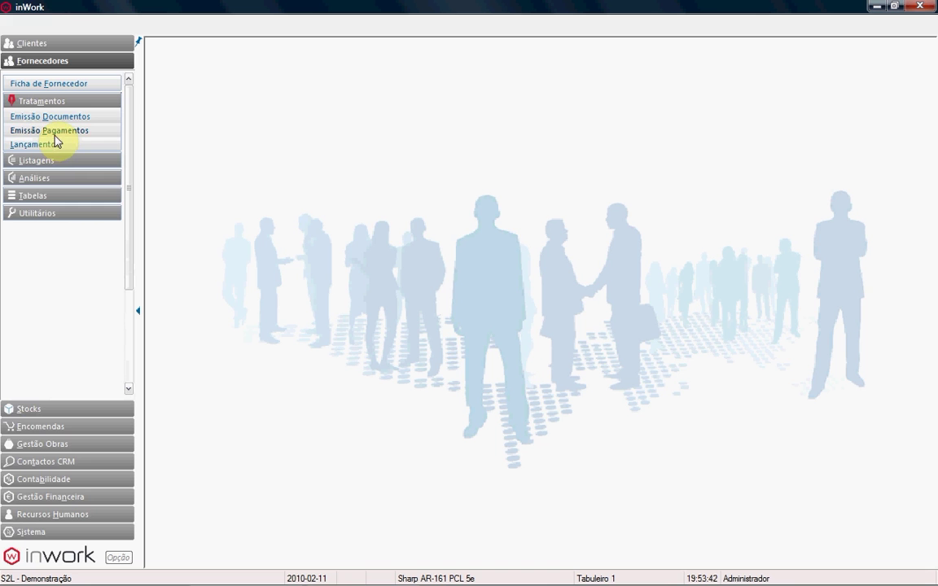
left_click(25, 411)
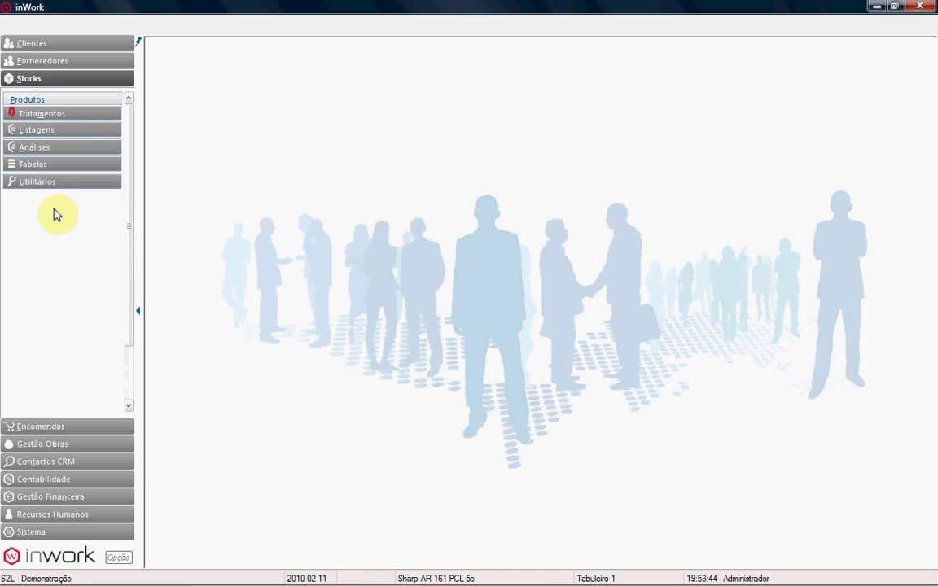
left_click(37, 113)
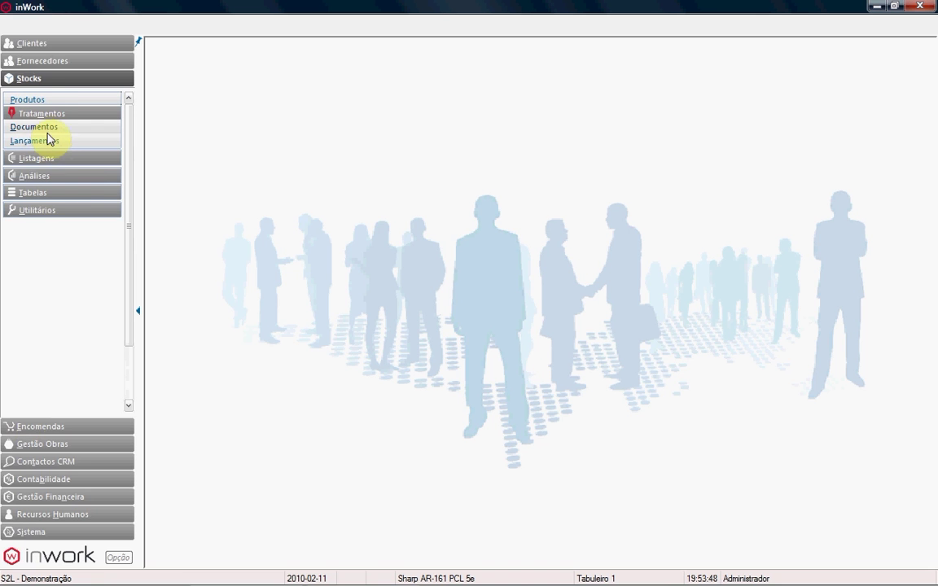
left_click(40, 114)
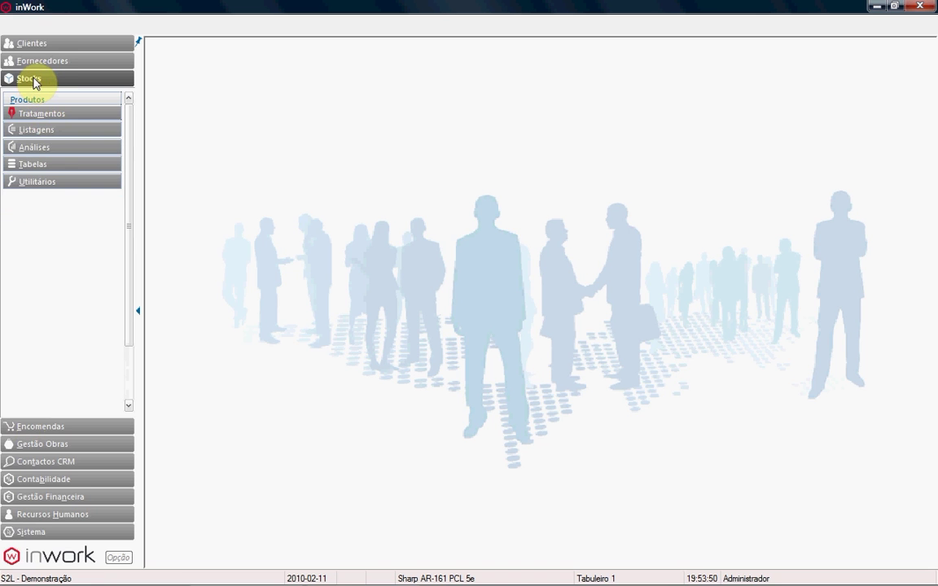
left_click(37, 45)
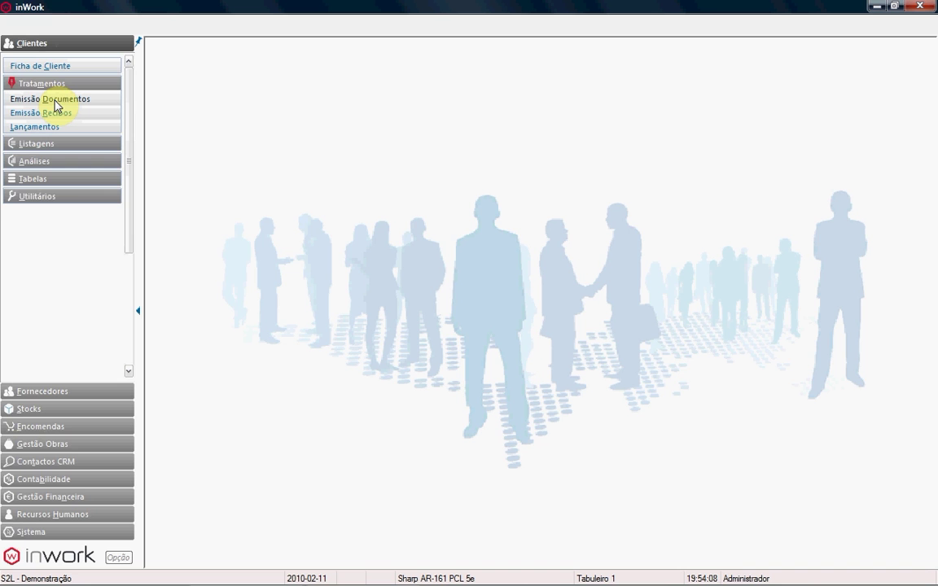
left_click(26, 391)
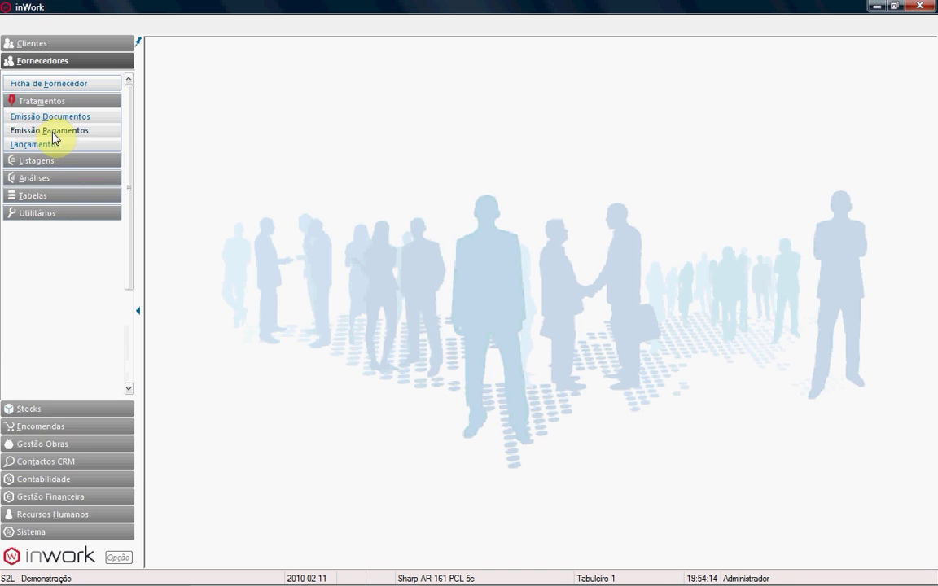
left_click(39, 98)
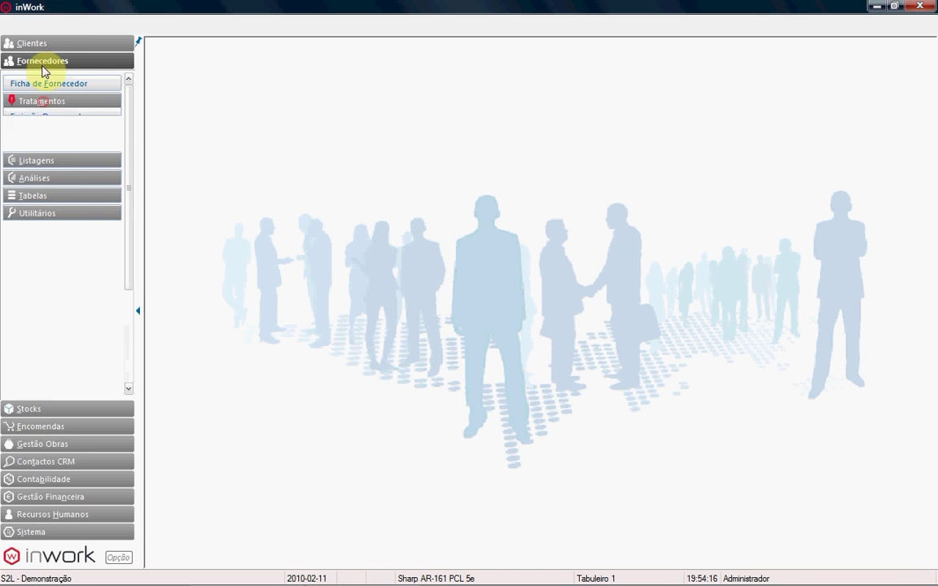
- Open the Tipos Movimento table of the Clientes module and show the detail form of the FT (FACTURA) record
left_click(35, 43)
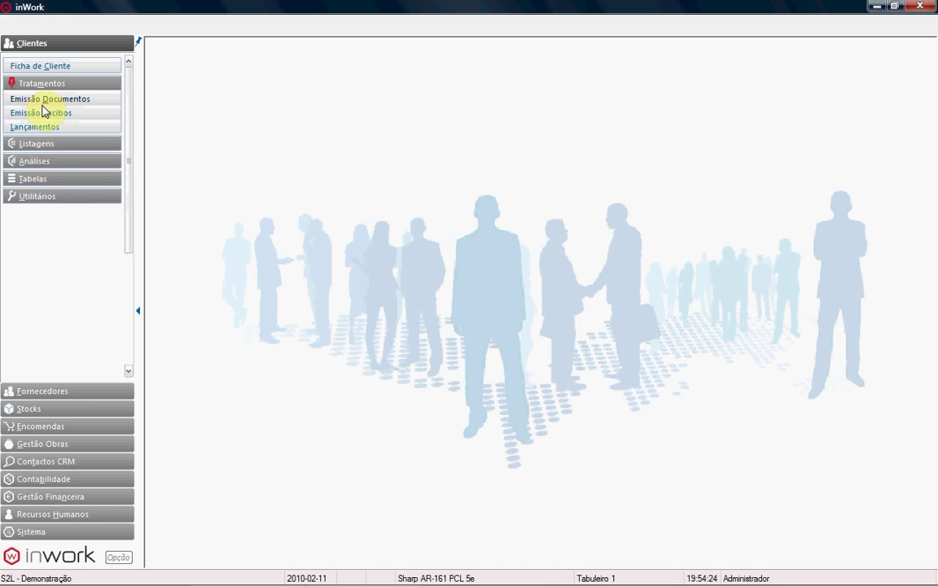
left_click(36, 181)
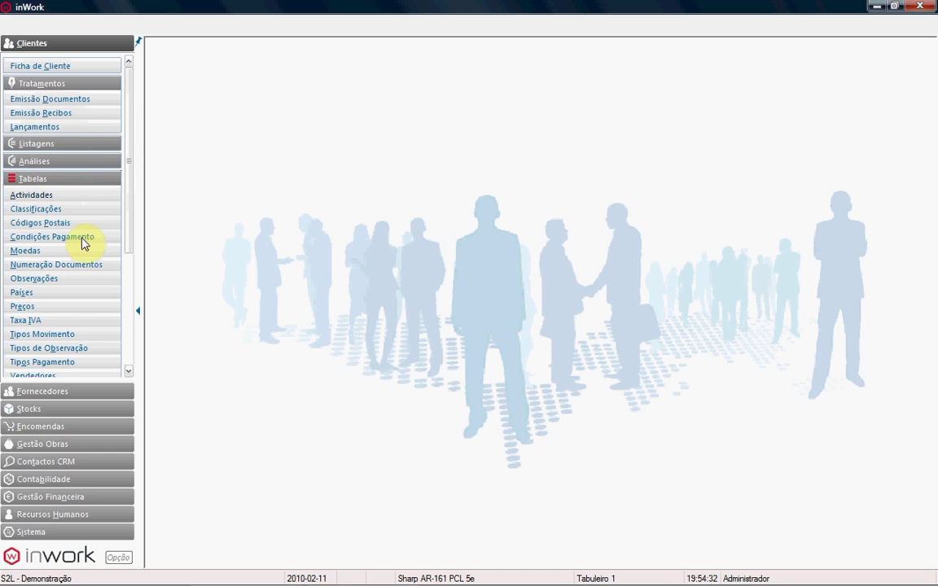
left_click(51, 333)
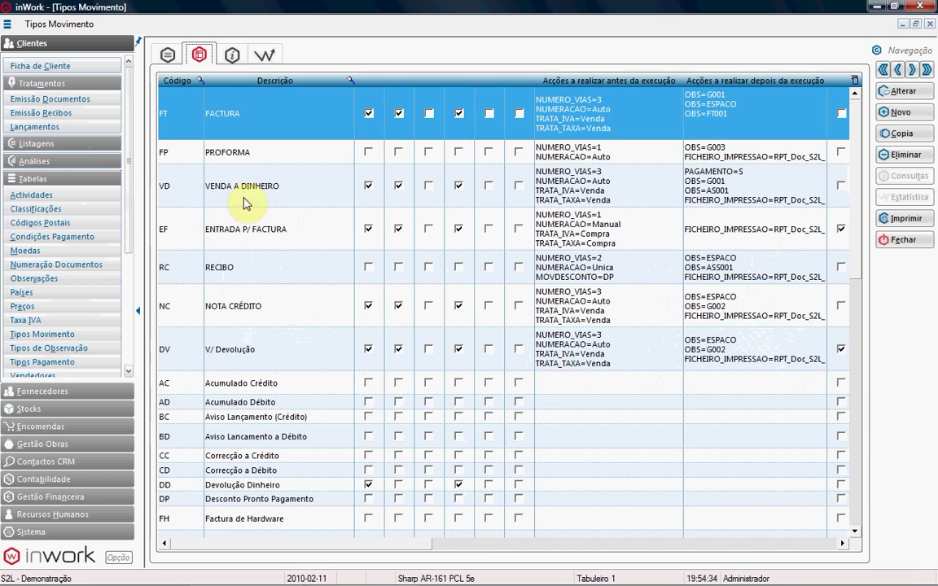
left_click(167, 57)
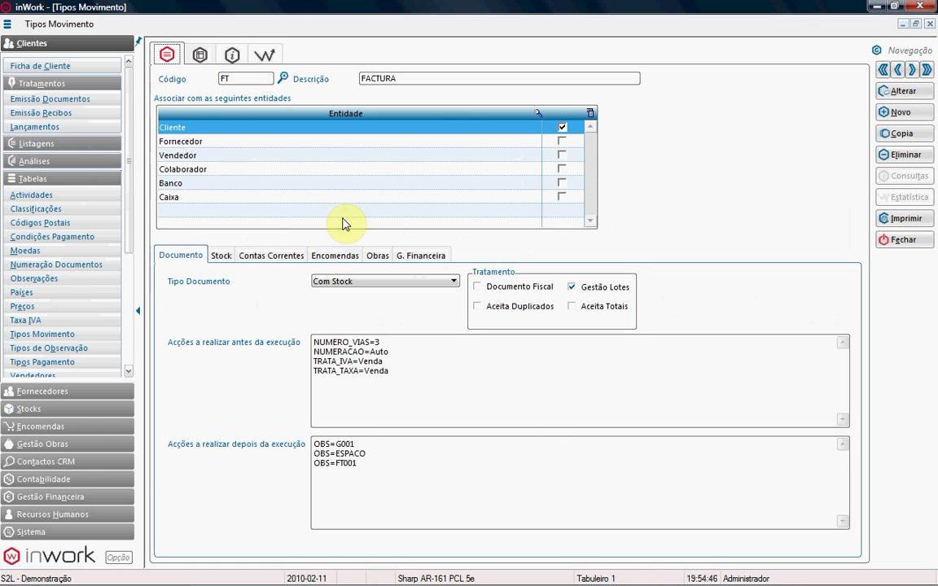
- Put the FACTURA movement type in edit mode and examine its Tipo Documento options and its document actions before and after execution
left_click(885, 90)
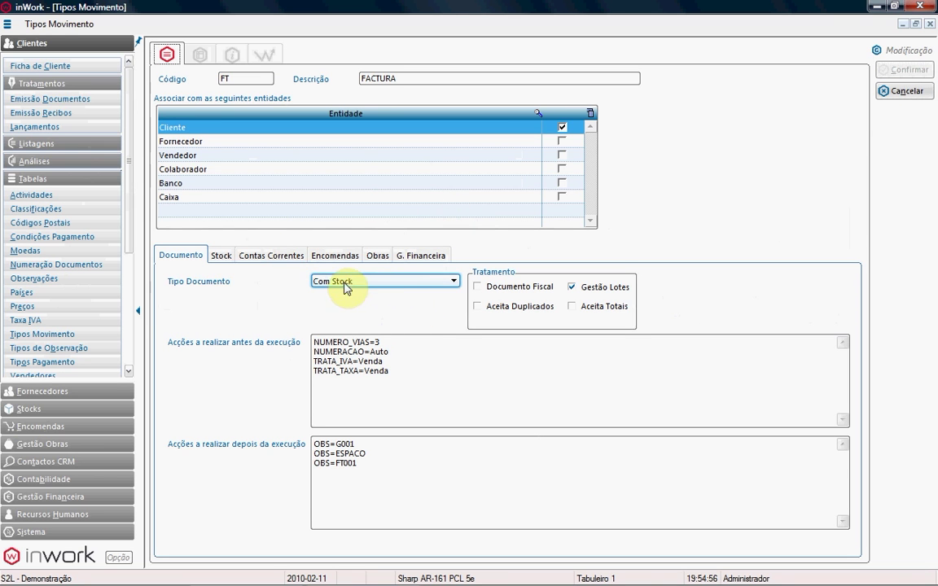
left_click(455, 281)
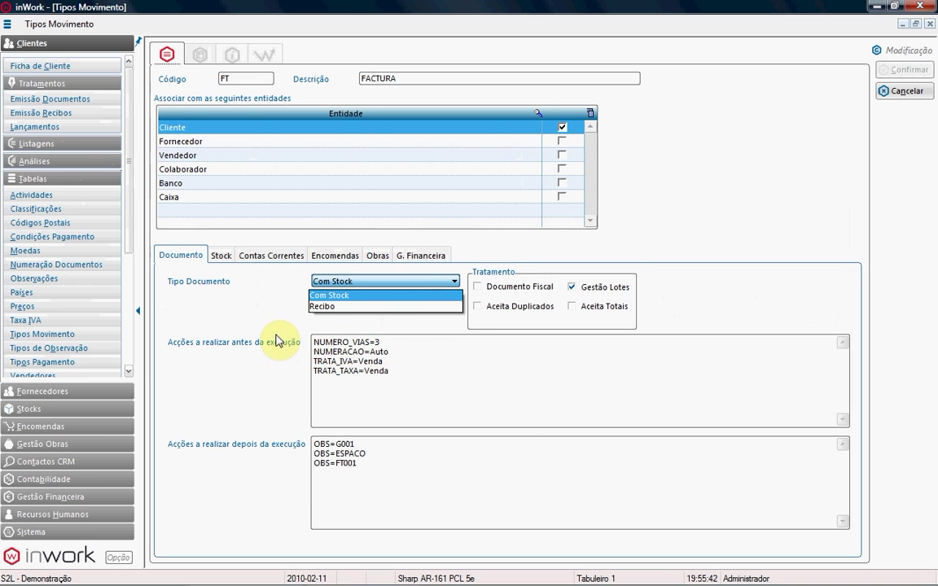
left_click(408, 328)
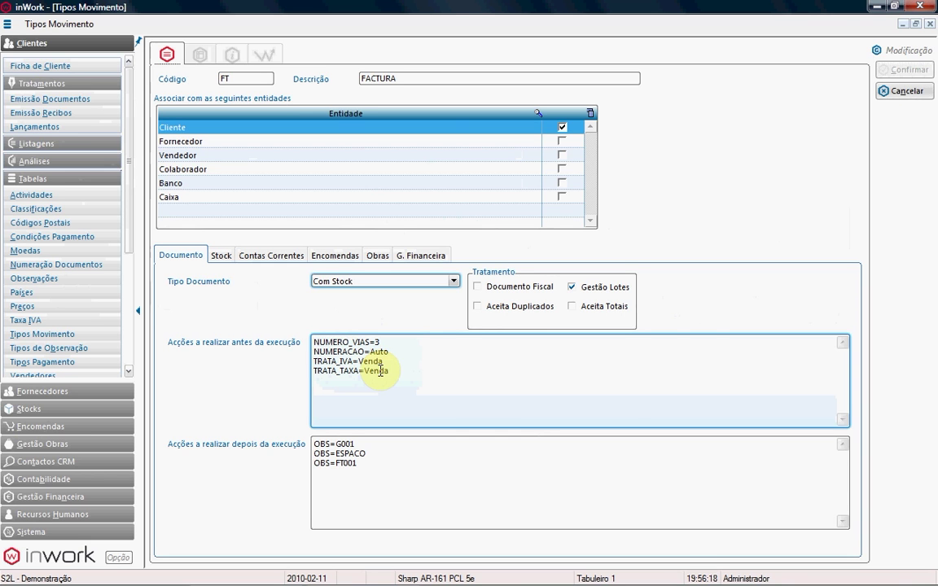
left_click(367, 467)
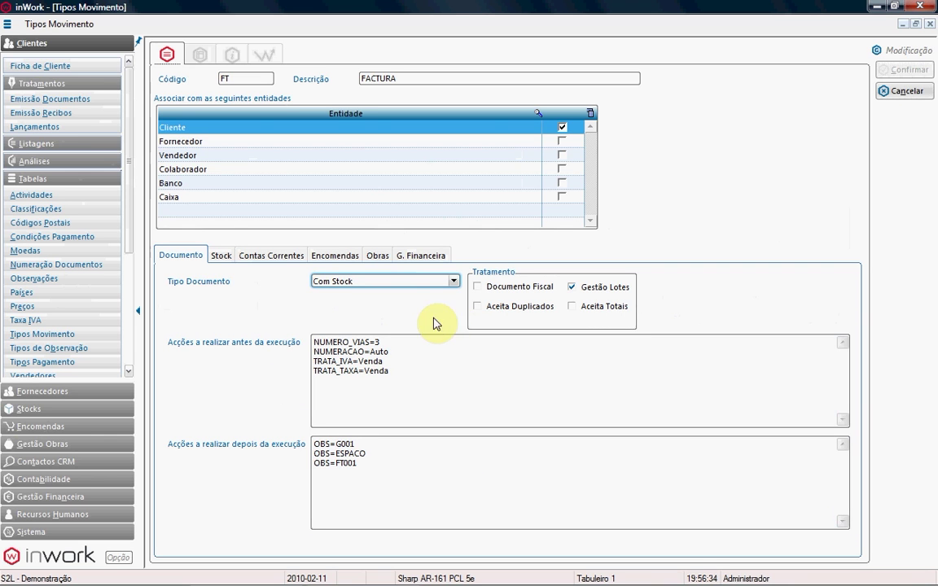
- Look over the FACTURA movement type's Stock, Contas Correntes, Encomendas and Obras settings
left_click(223, 255)
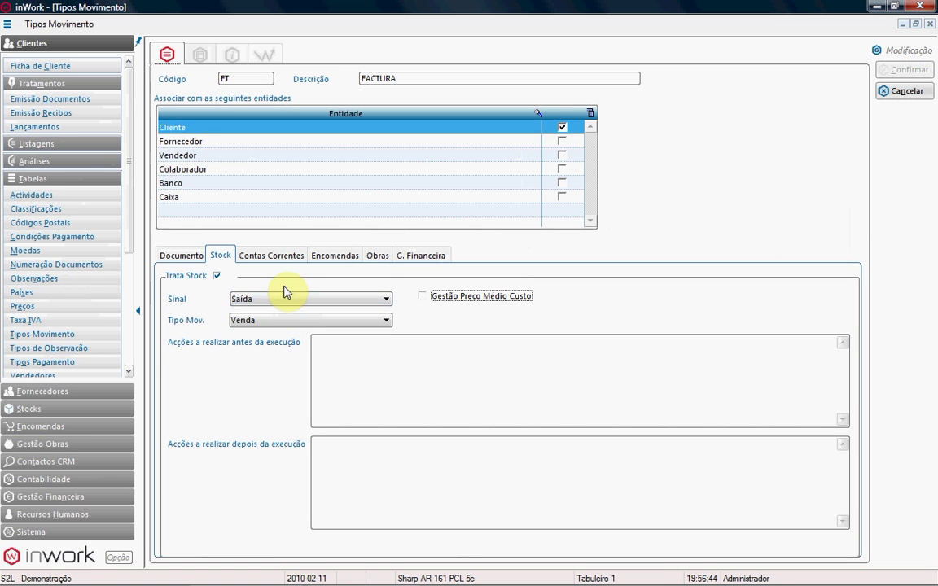
left_click(217, 276)
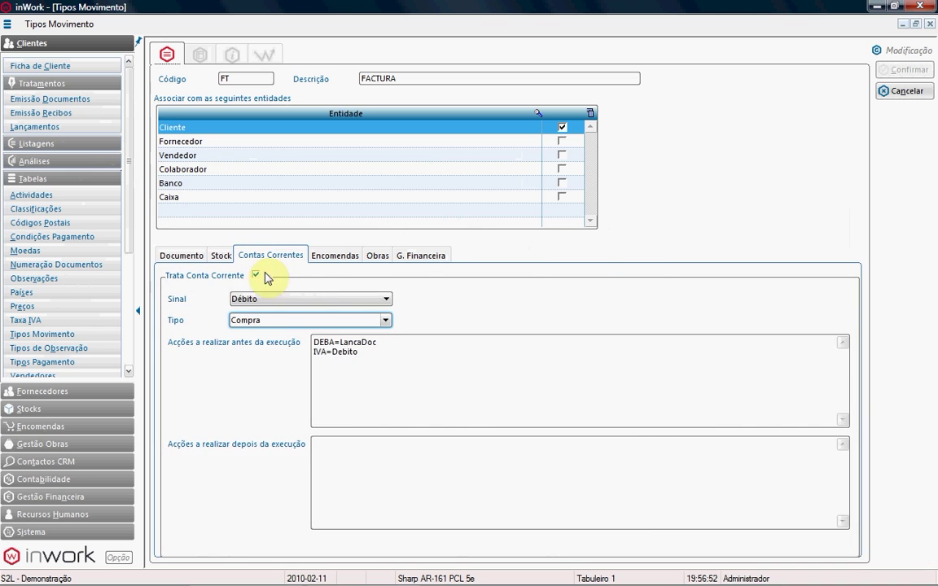
left_click(326, 255)
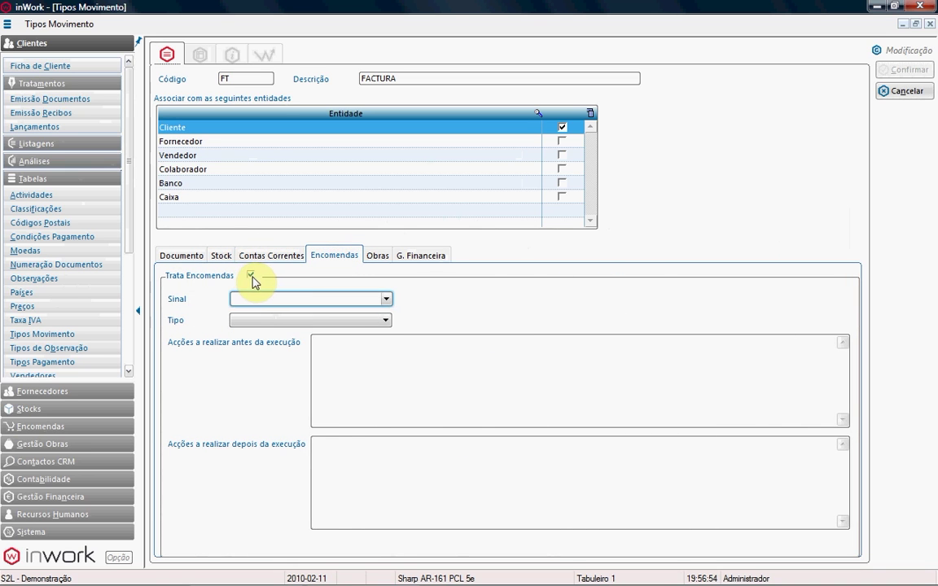
left_click(373, 255)
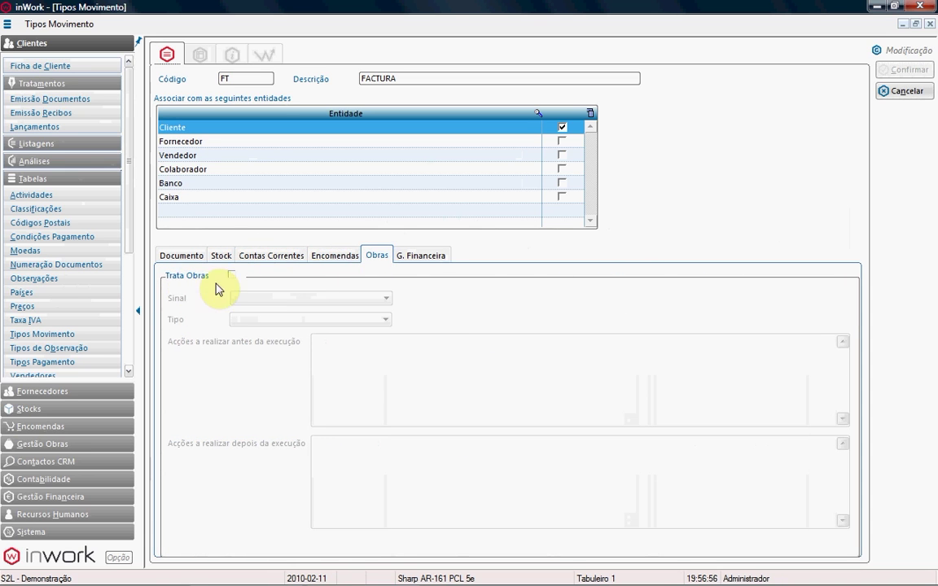
left_click(240, 256)
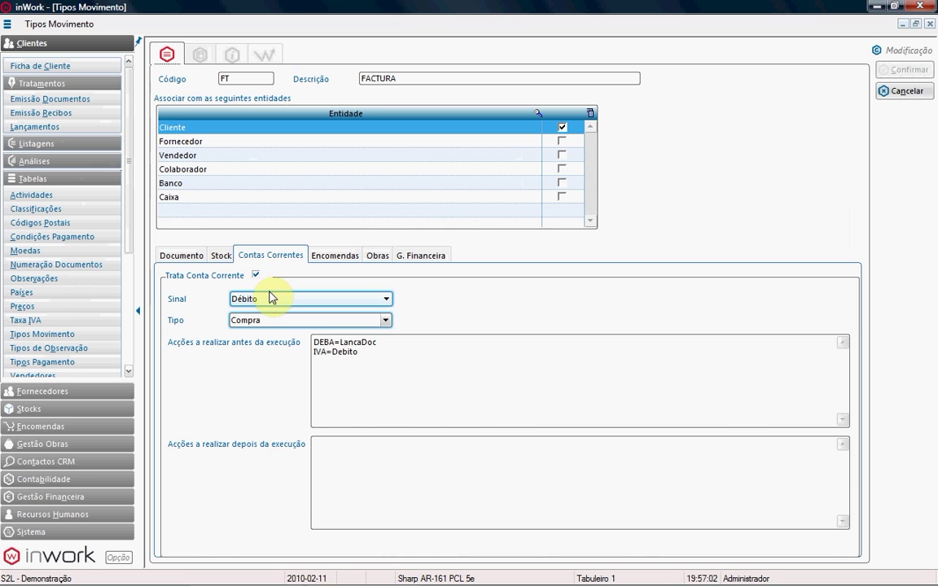
- Examine the available Sinal and Tipo Mov. options in the stock settings of the FACTURA movement type
left_click(221, 255)
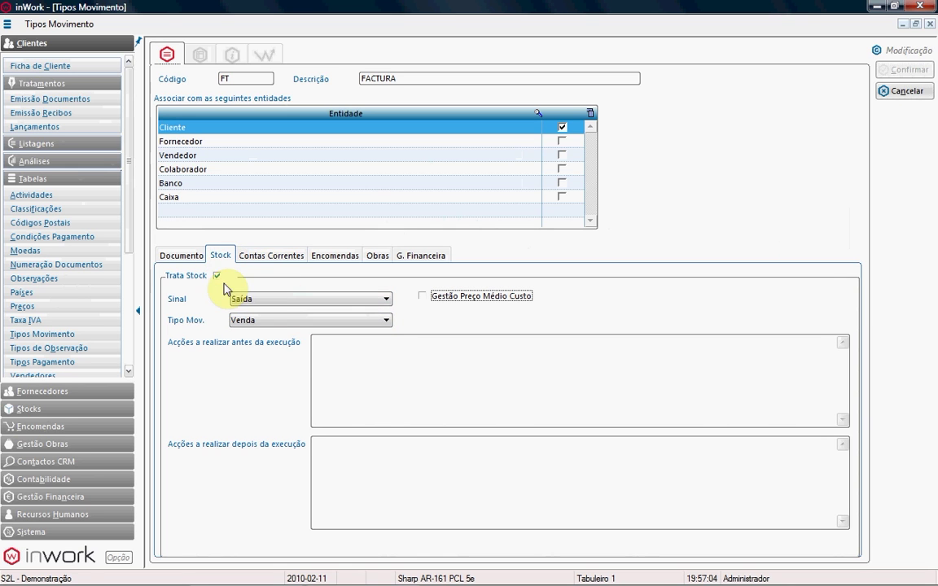
left_click(216, 277)
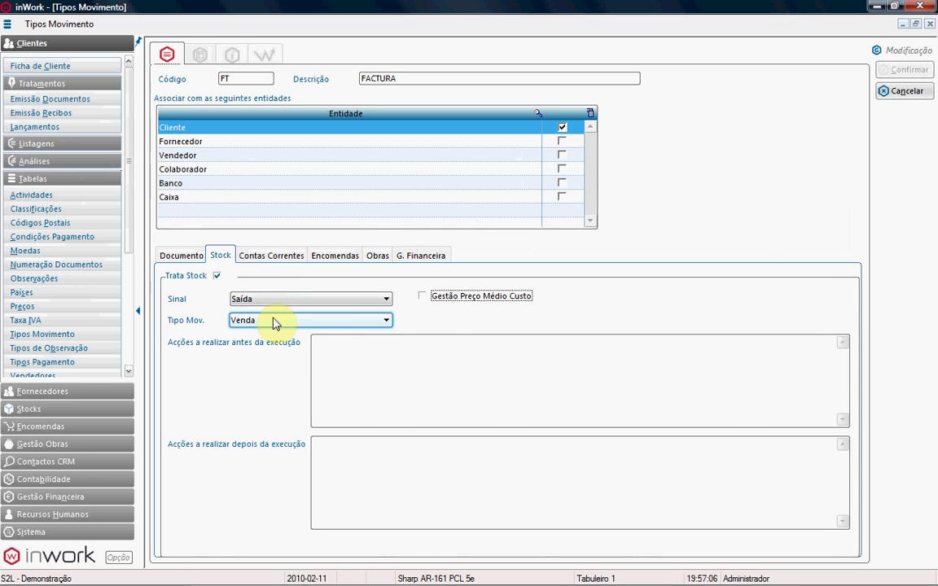
left_click(387, 300)
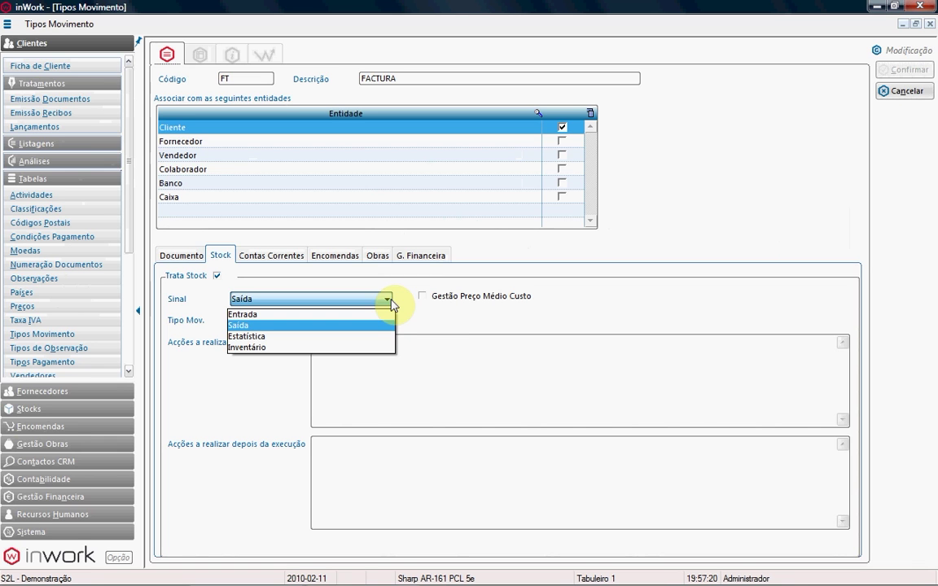
left_click(391, 304)
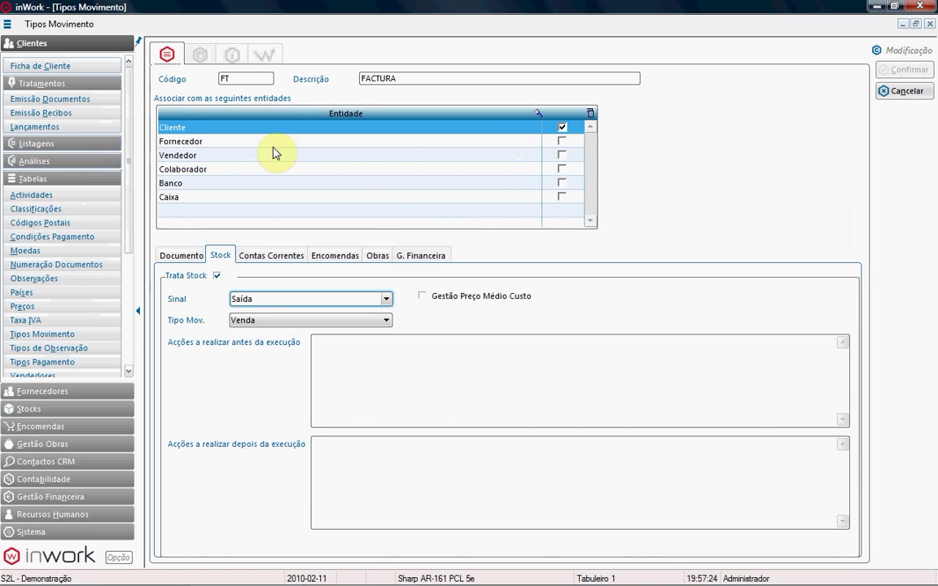
left_click(387, 321)
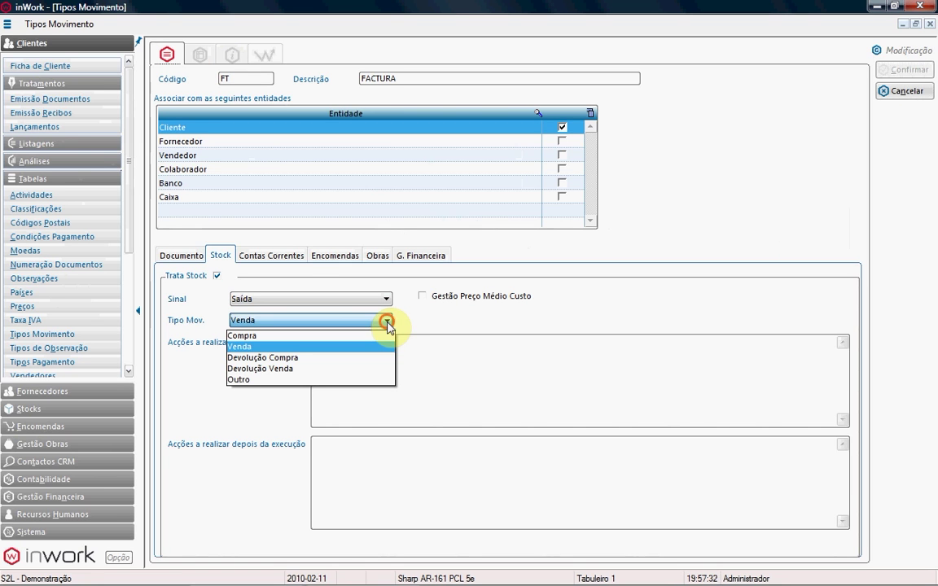
left_click(388, 323)
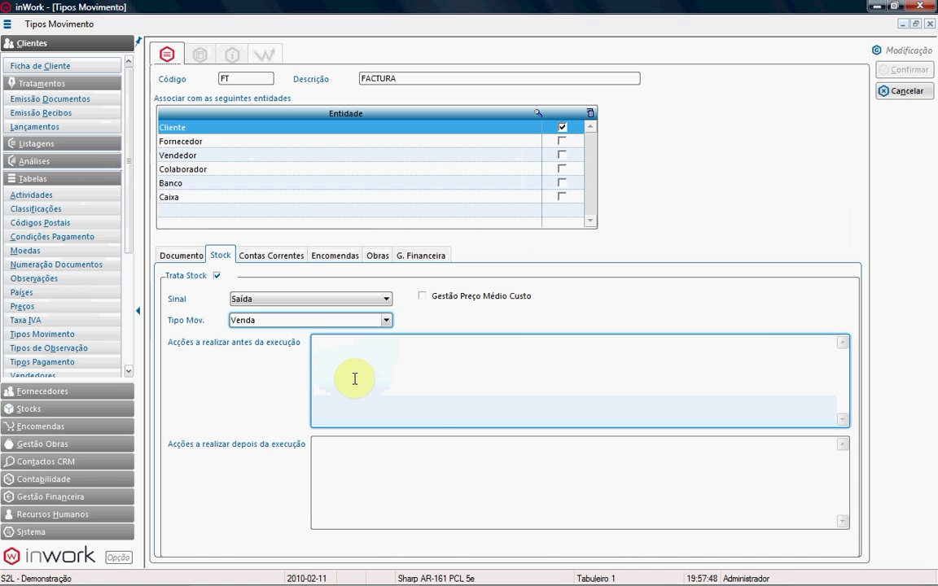
- Examine the Sinal and Tipo options and the execution actions in the Contas Correntes settings of the FACTURA movement type
left_click(281, 258)
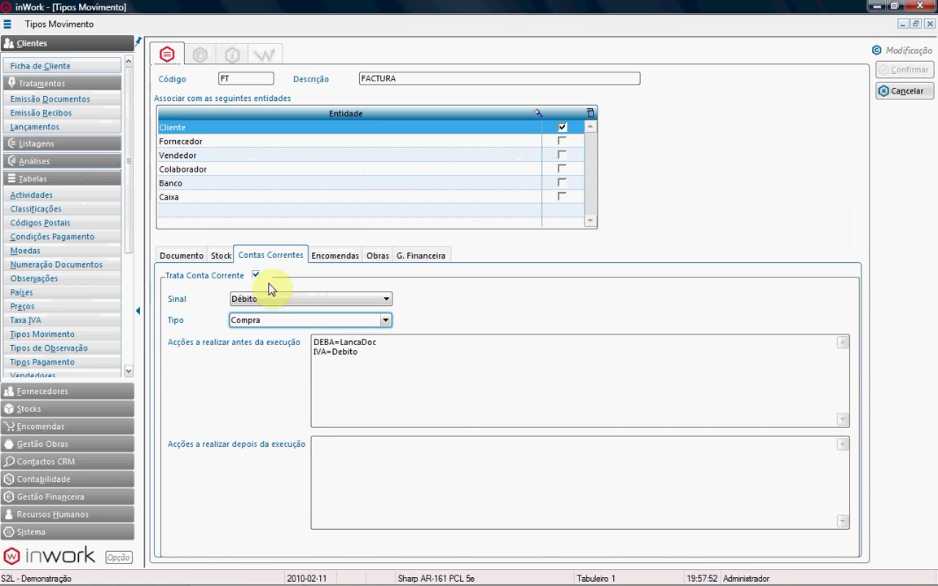
left_click(388, 301)
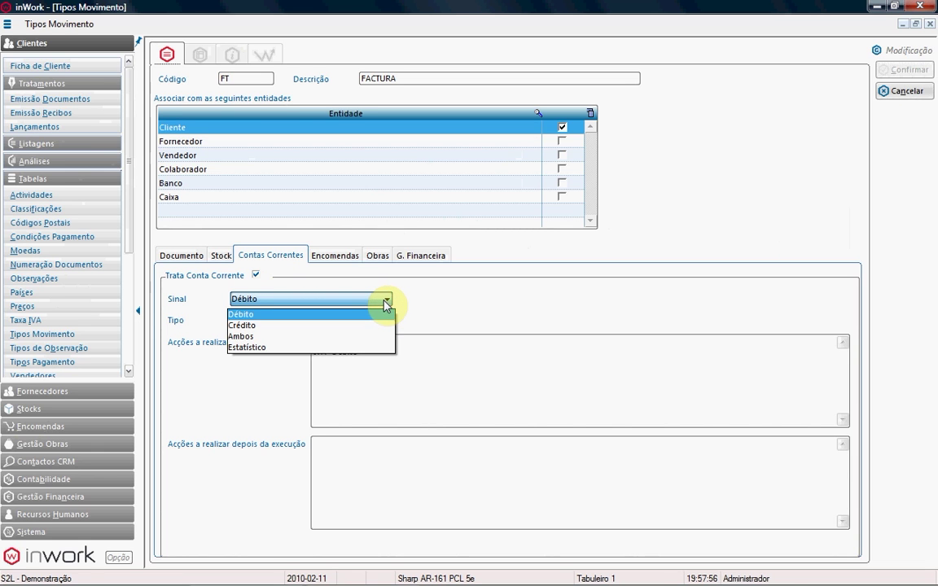
left_click(386, 301)
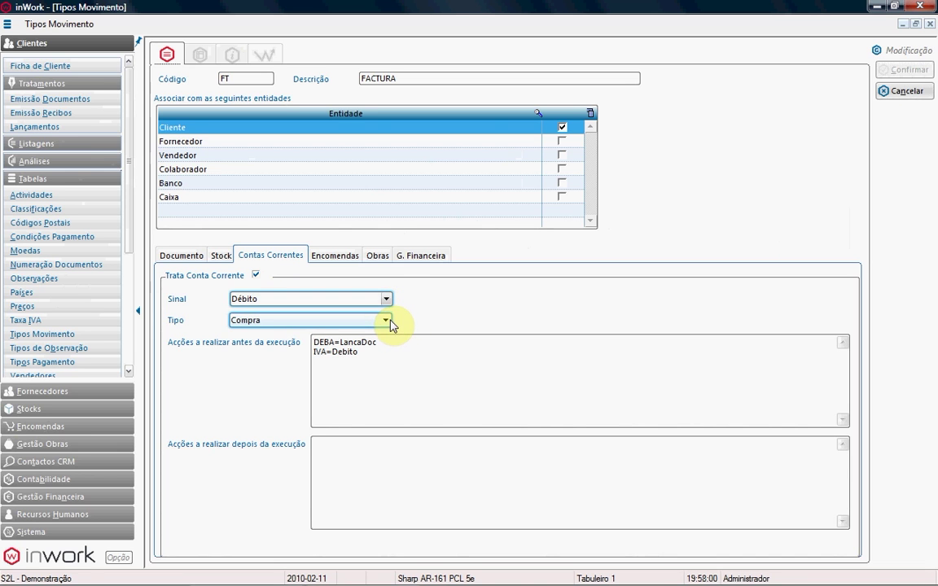
left_click(390, 320)
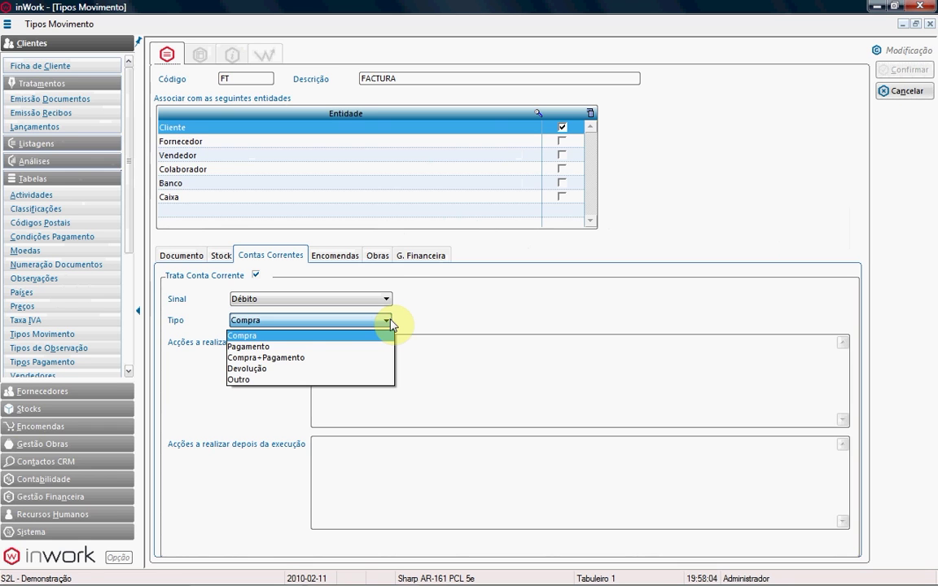
left_click(388, 320)
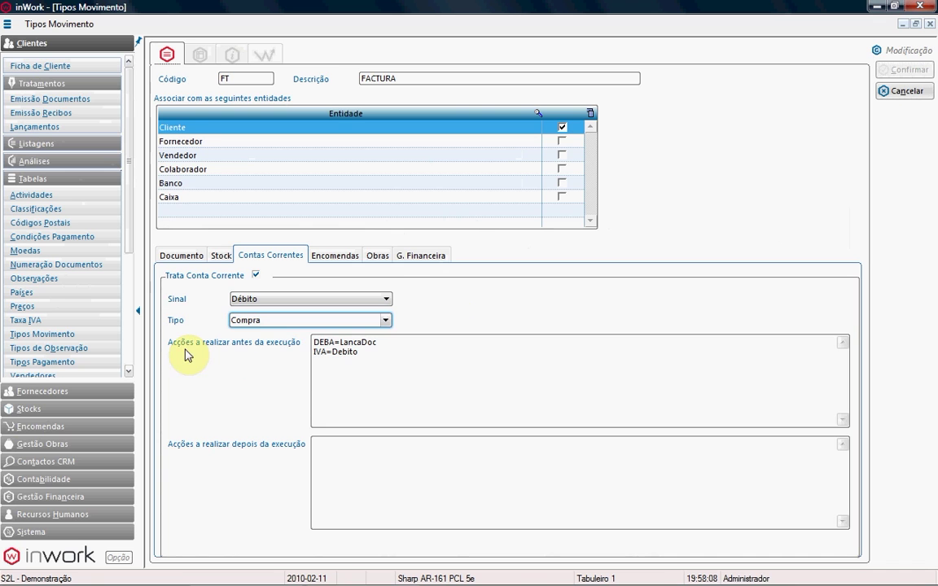
left_click(382, 379)
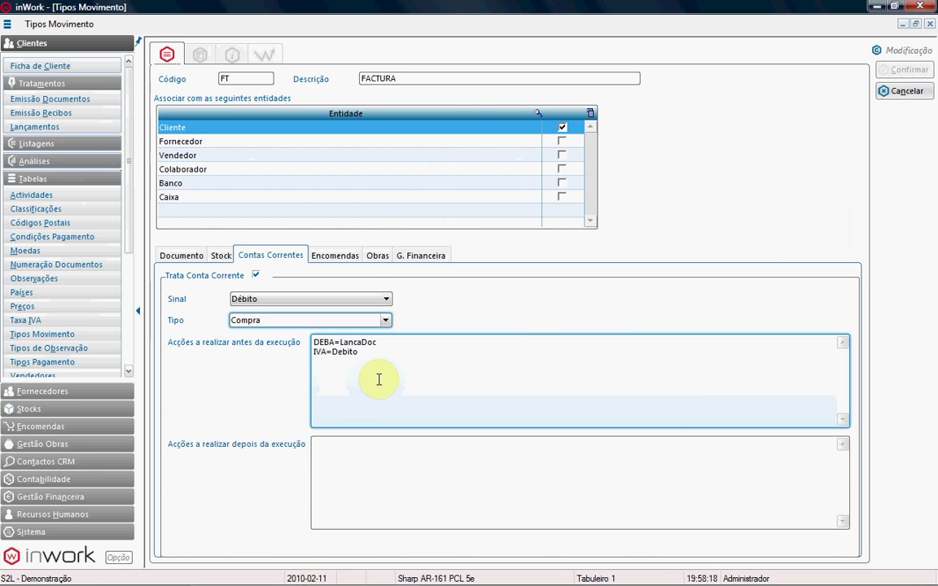
left_click(387, 452)
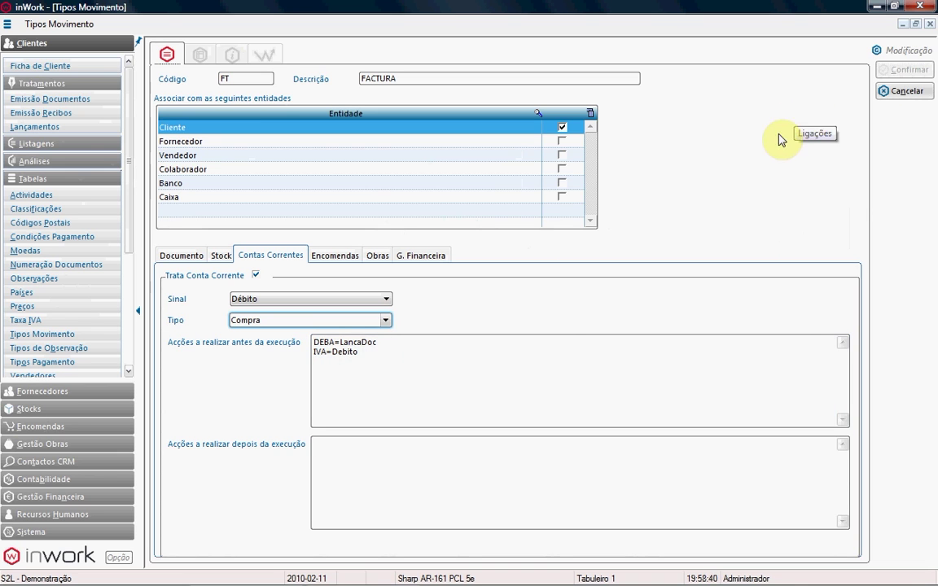
- Cancel editing the FACTURA movement type and go forward to the EF (ENTRADA P/ FACTURA) record
left_click(902, 93)
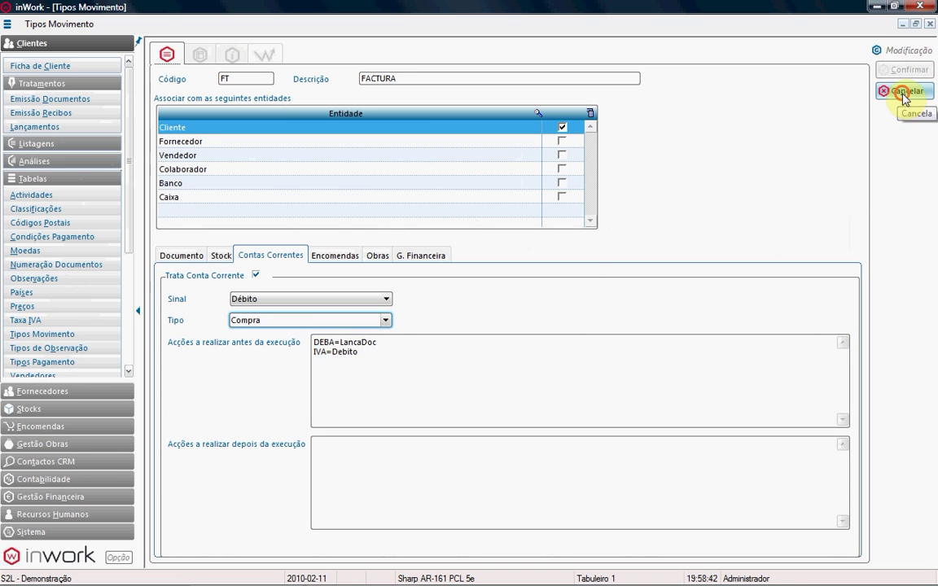
left_click(914, 70)
left_click(913, 70)
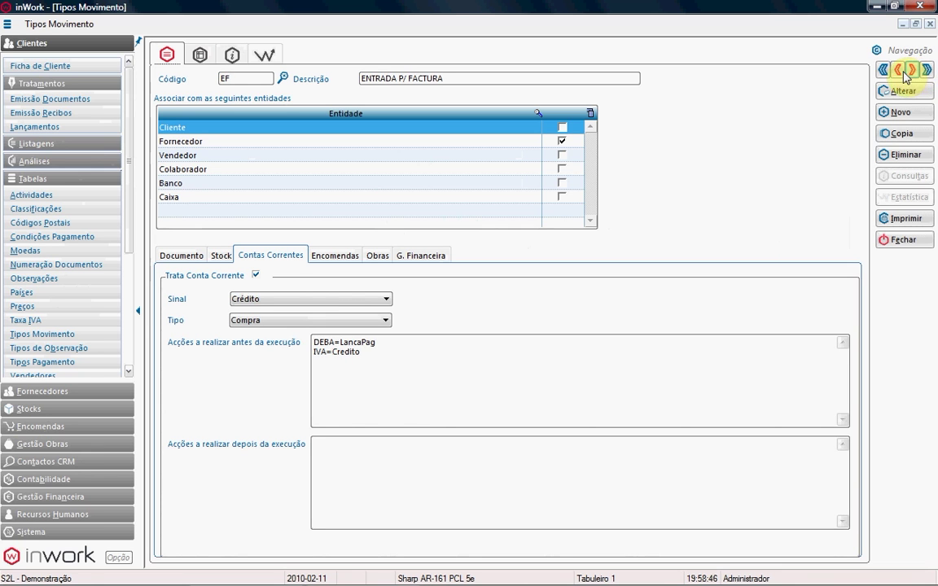
- Compare the Contas Correntes settings of the VENDA A DINHEIRO, ENTRADA P/ FACTURA and V/ Devolução movement types
left_click(899, 70)
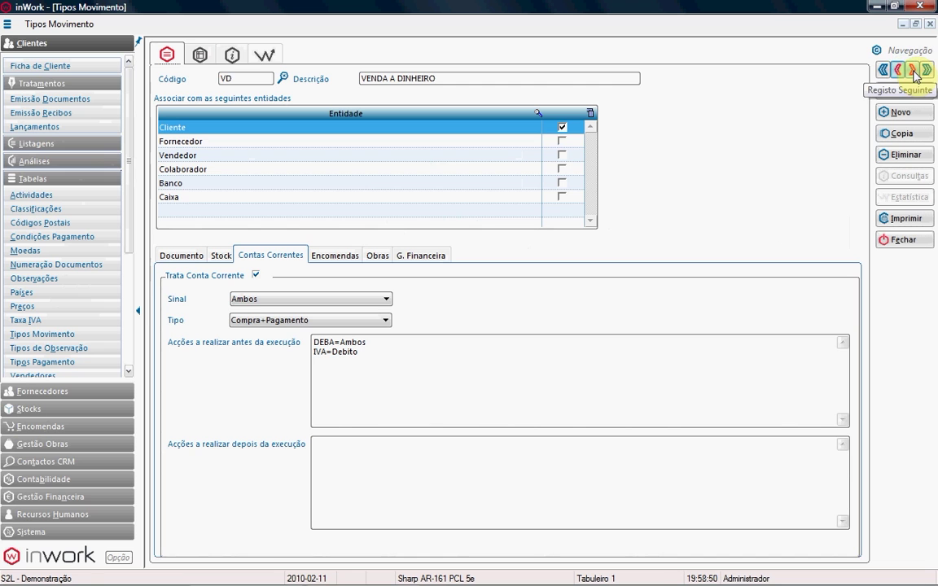
left_click(913, 71)
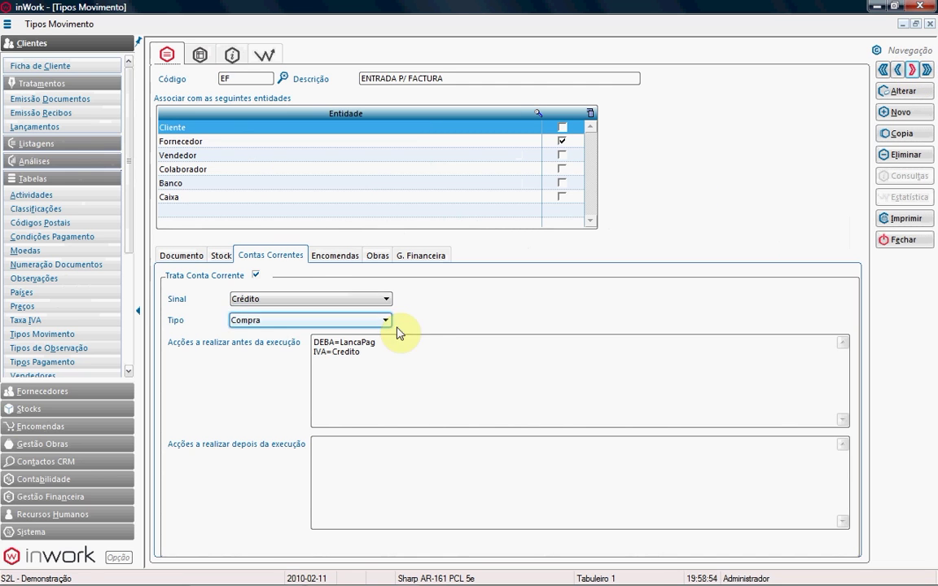
left_click(913, 71)
left_click(913, 71)
left_click(913, 71)
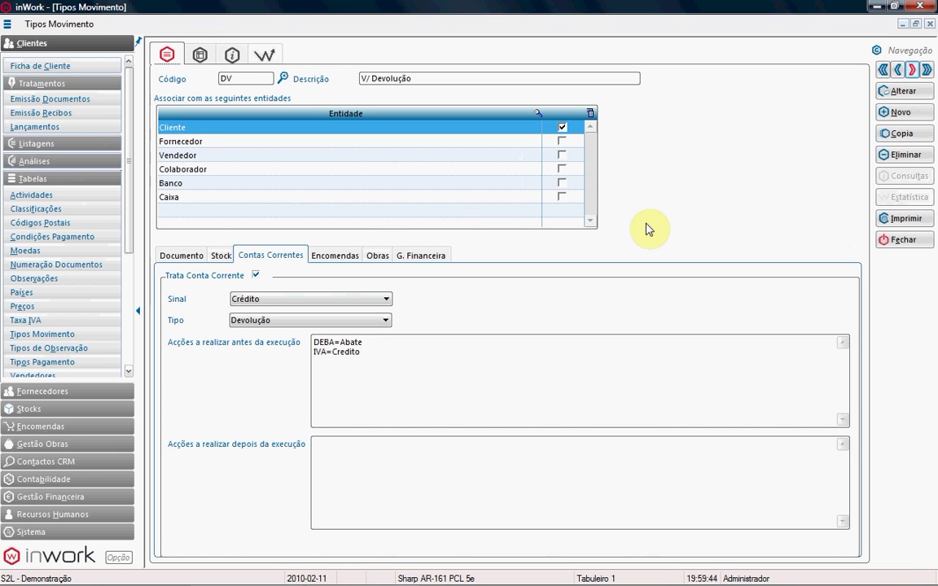
- Close the movement types, start a new customer document under Emissão Documentos and review its Tipo Doc. options
left_click(901, 245)
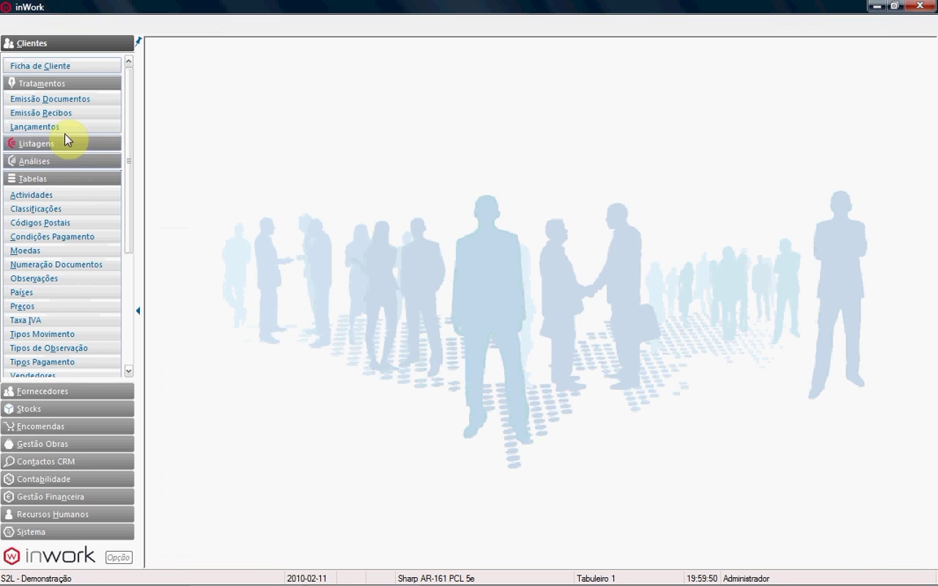
left_click(62, 100)
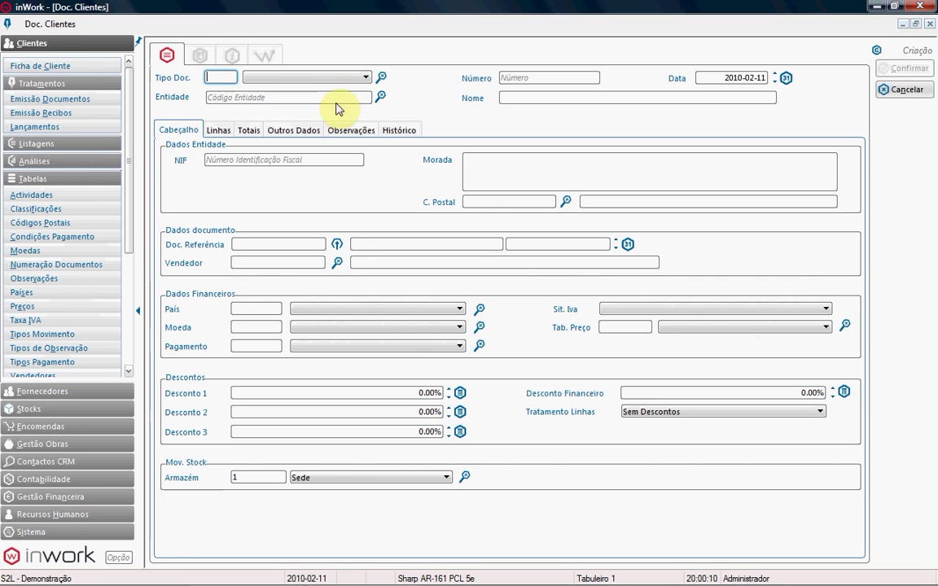
left_click(365, 77)
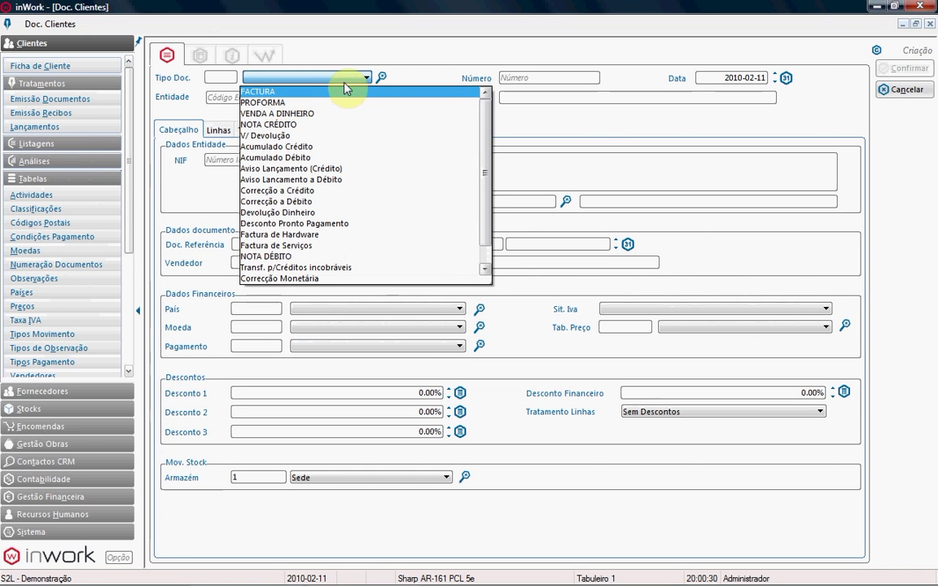
left_click(368, 77)
left_click(368, 78)
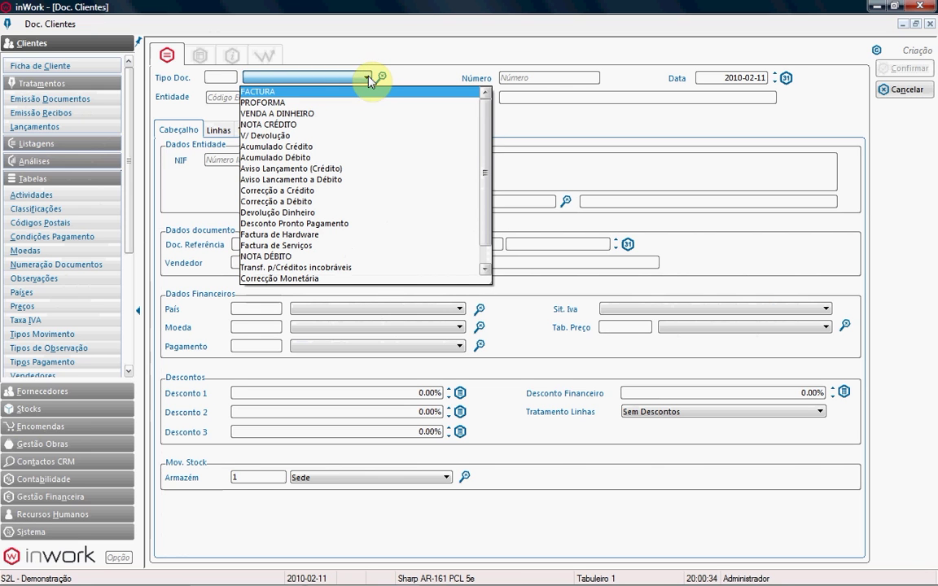
left_click(369, 78)
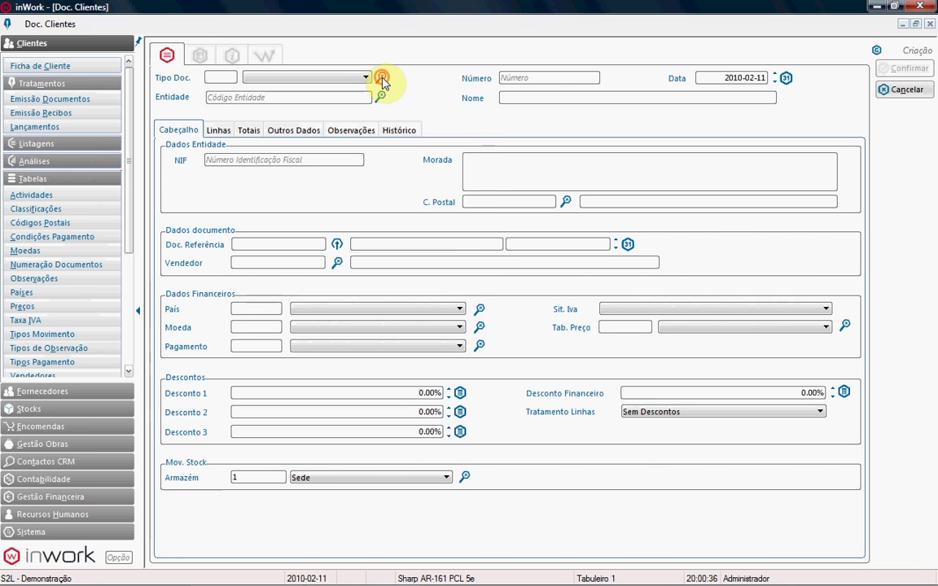
- Search the document types for "ft" and set the new document's type to FT (FACTURA)
left_click(380, 78)
type("ft")
key("Return")
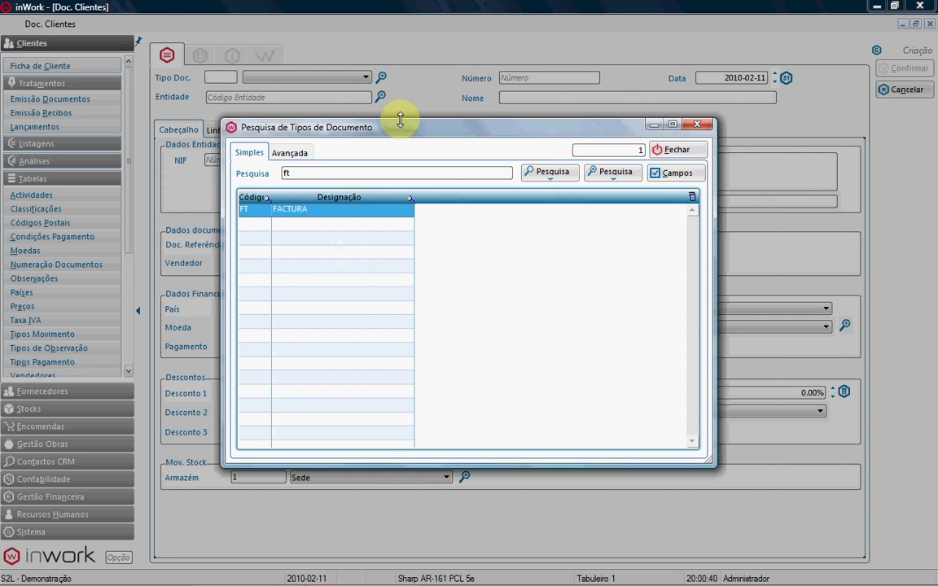
key("Return")
left_click(228, 75)
type("ft")
key("Tab")
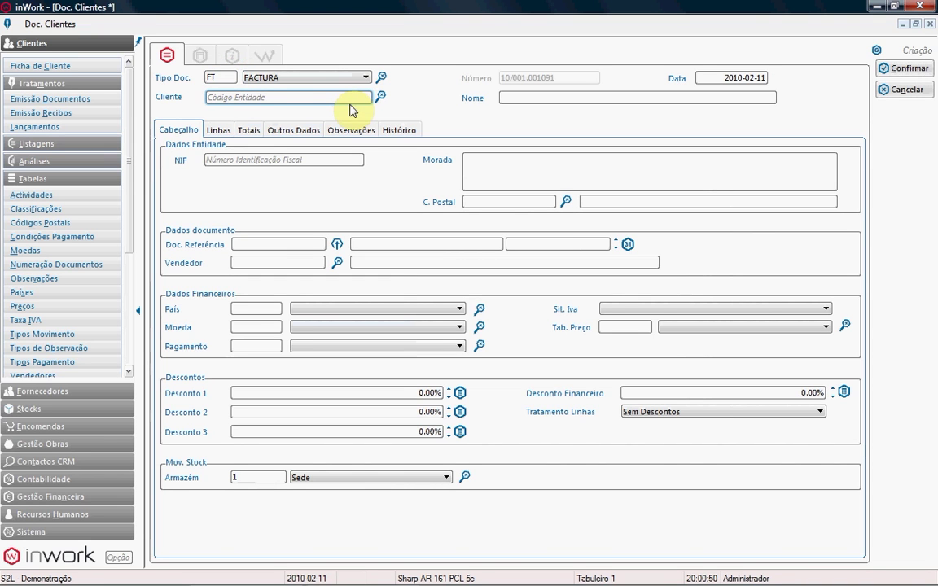
- Set the customer document's type to GR (G. Remessa)
left_click(231, 76)
type("GR")
key("Tab")
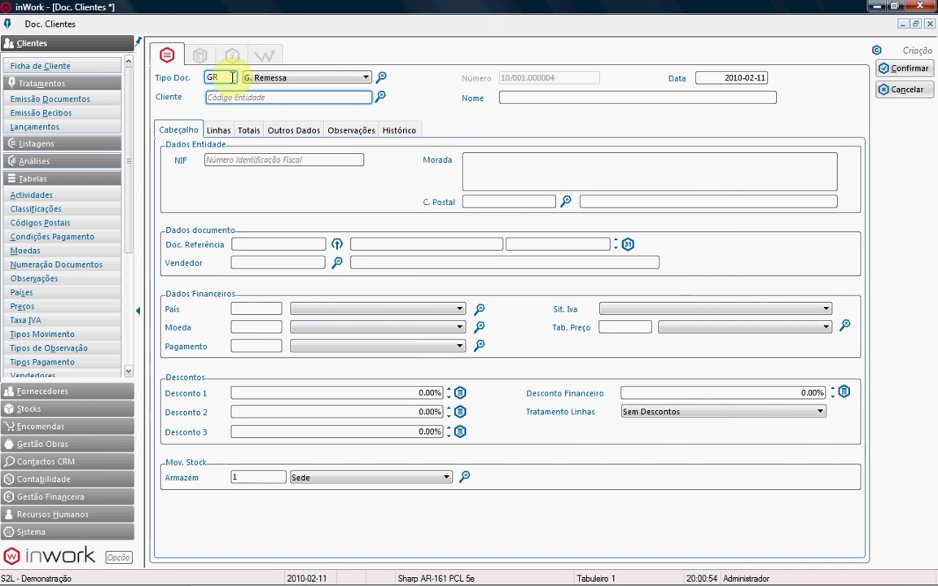
key("Caps_Lock")
- Examine the delivery note's number field and the calendar of the program's working date
left_click(545, 96)
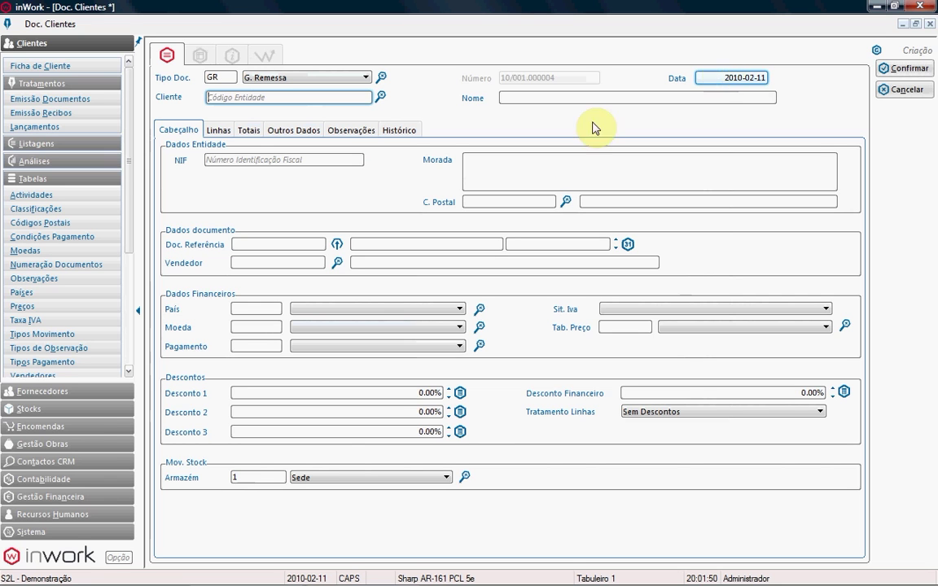
left_click(309, 577)
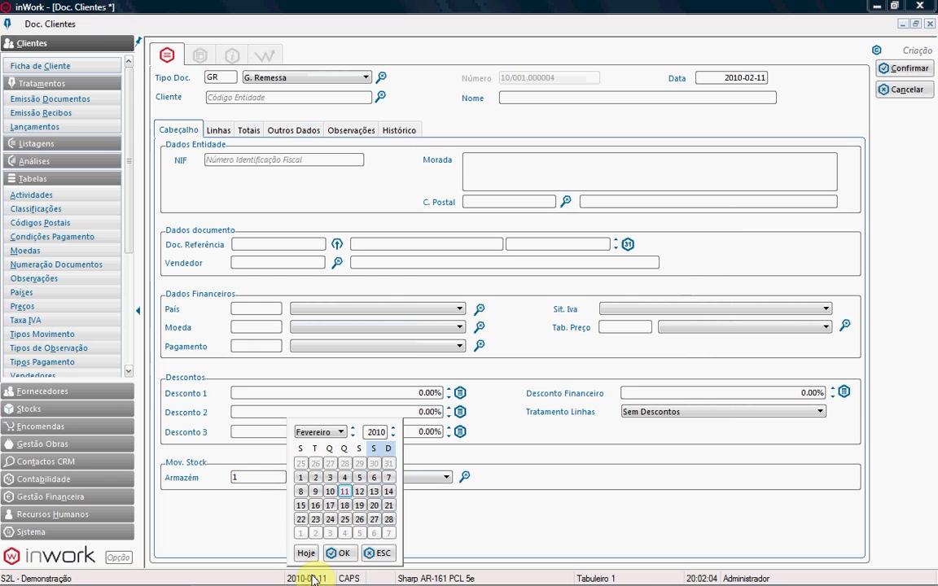
left_click(570, 174)
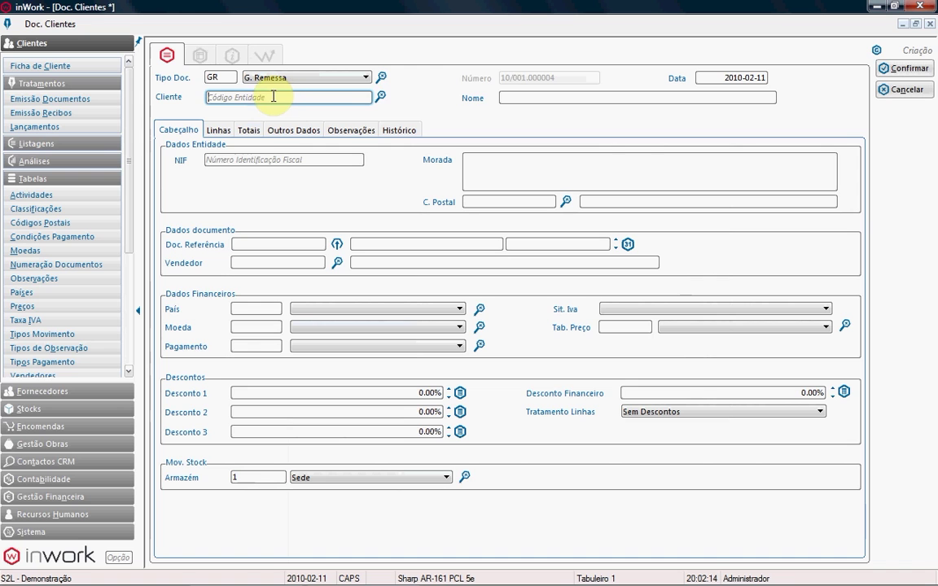
- Search the entities for DEMO and select TINTAL - TINTAS SA TESTE (demo) as the delivery note's customer
left_click(381, 98)
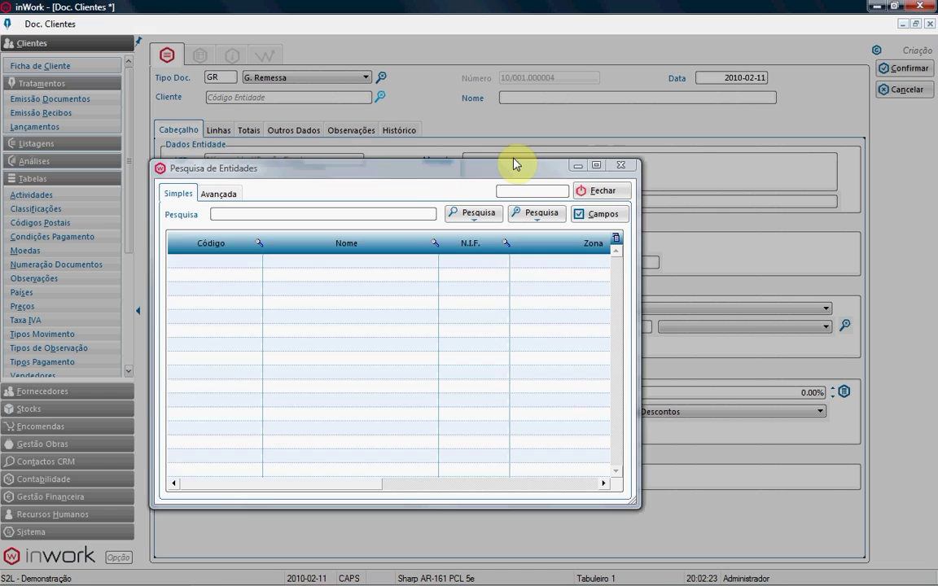
left_click_drag(438, 170, 474, 160)
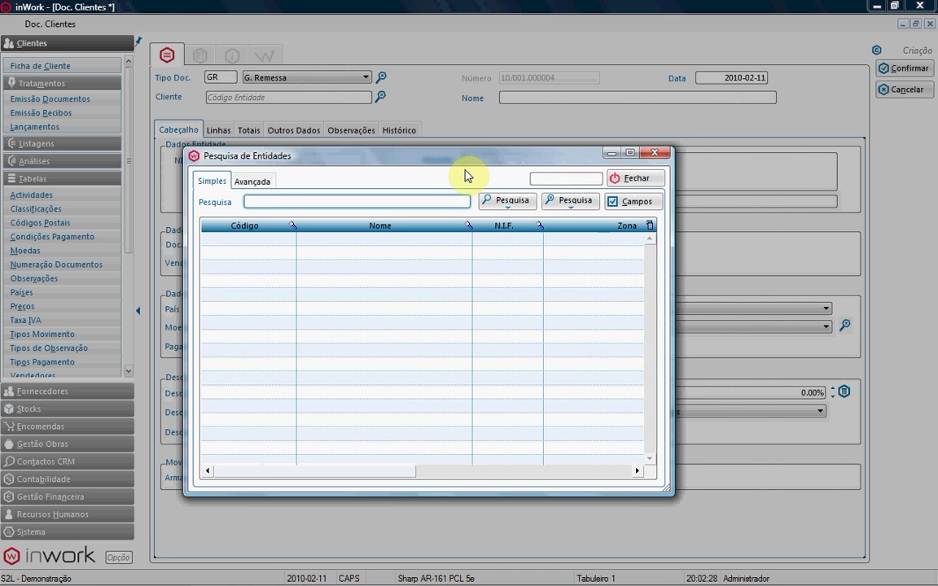
type("DEMO")
key("Return")
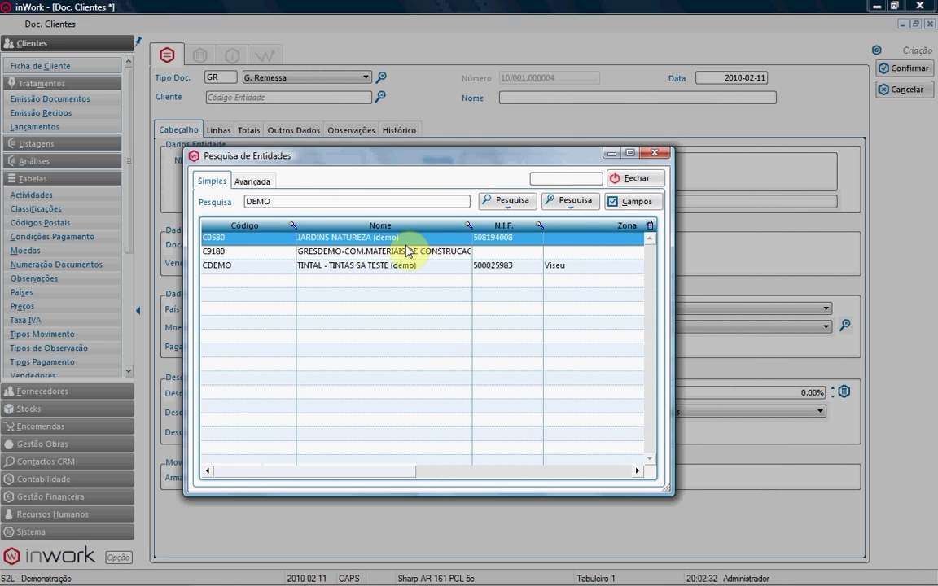
double_click(392, 266)
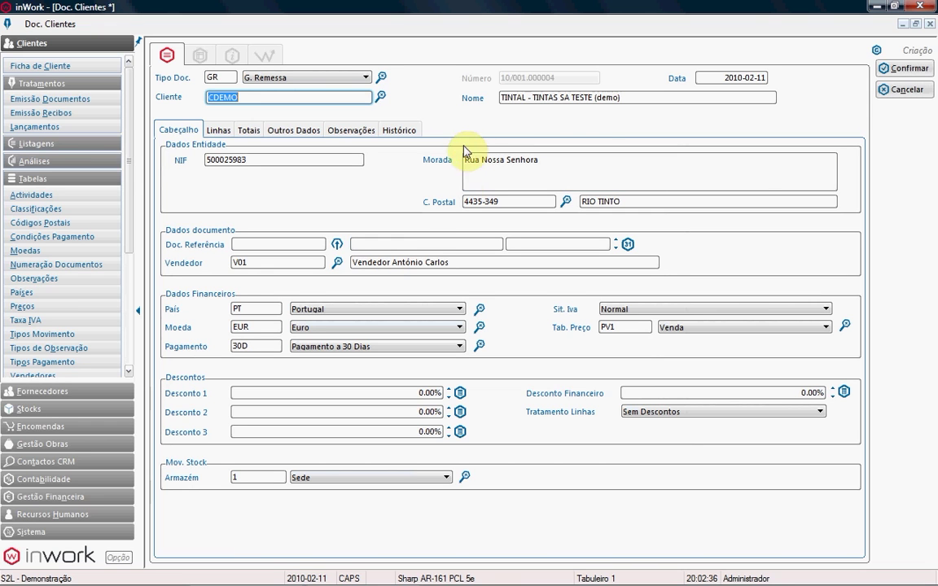
- Look over the customer data filled into the document header, including the Tratamento Linhas discount options and the reference document fields
left_click(532, 99)
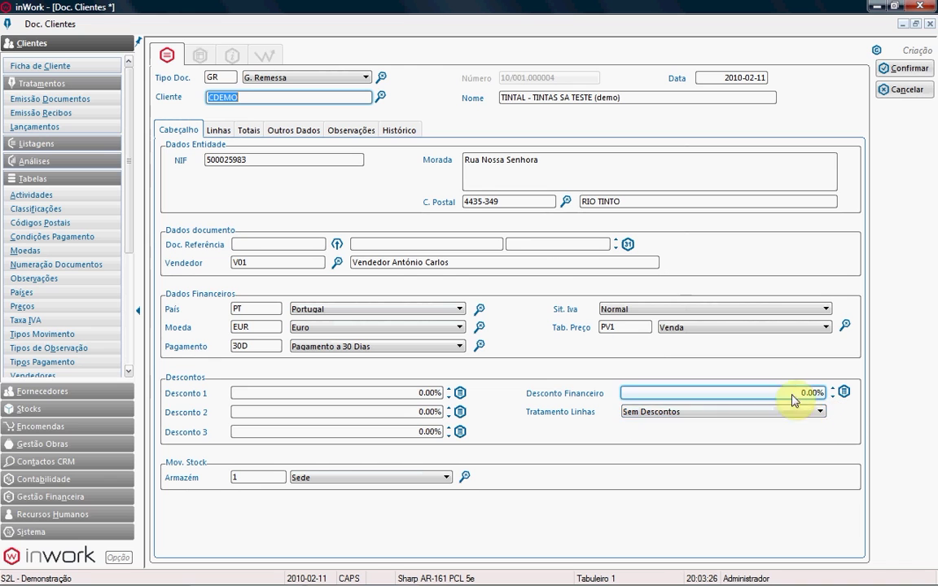
left_click(821, 412)
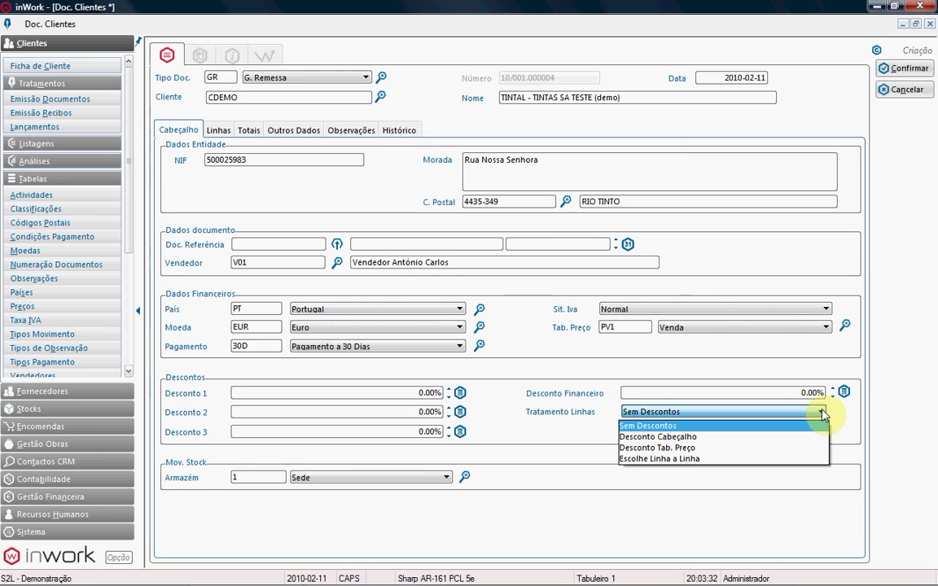
left_click(821, 413)
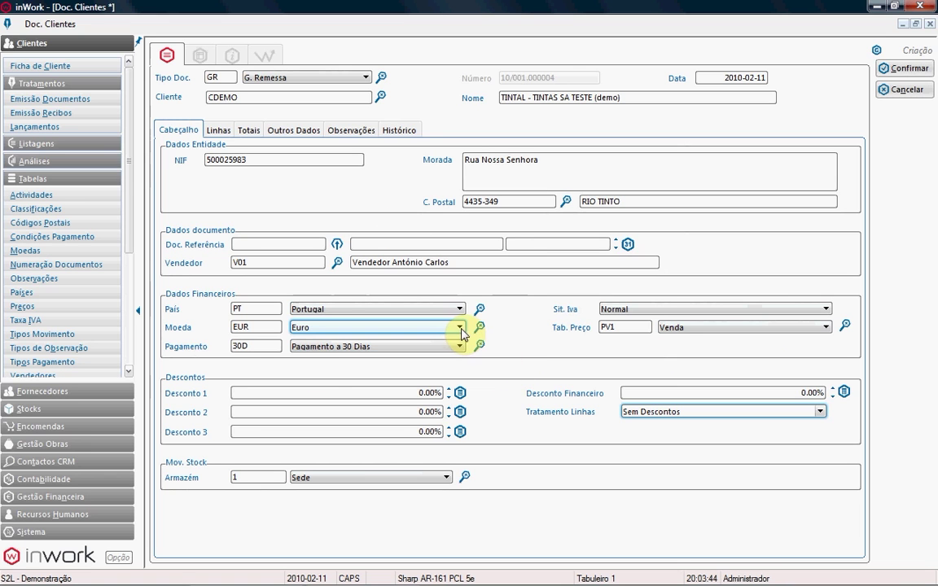
left_click(398, 244)
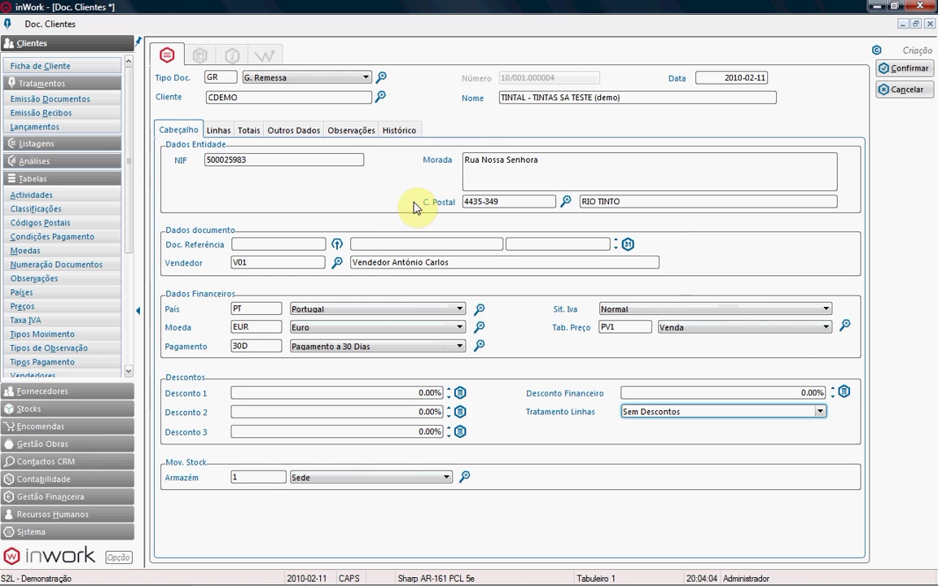
- Start a new document line, search the products for DEMO and select 3022002, NB TOSHIBA SATELLITE A300-22H (demo)
left_click(224, 131)
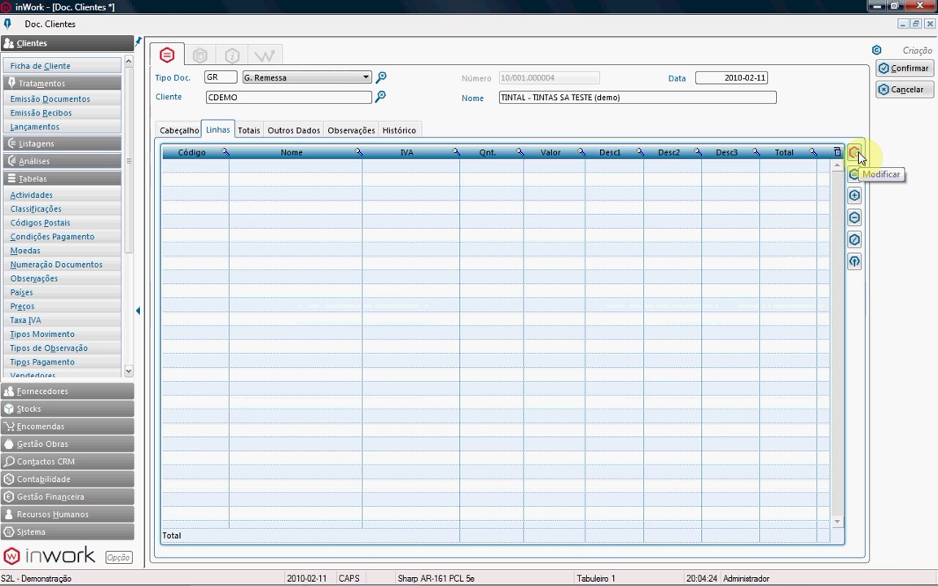
left_click(855, 197)
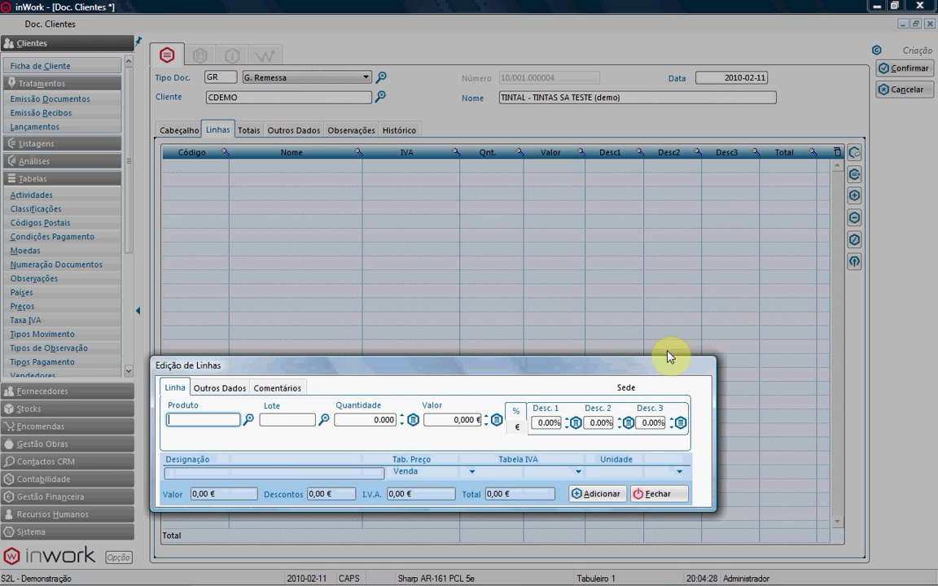
left_click(249, 420)
type("DEMO")
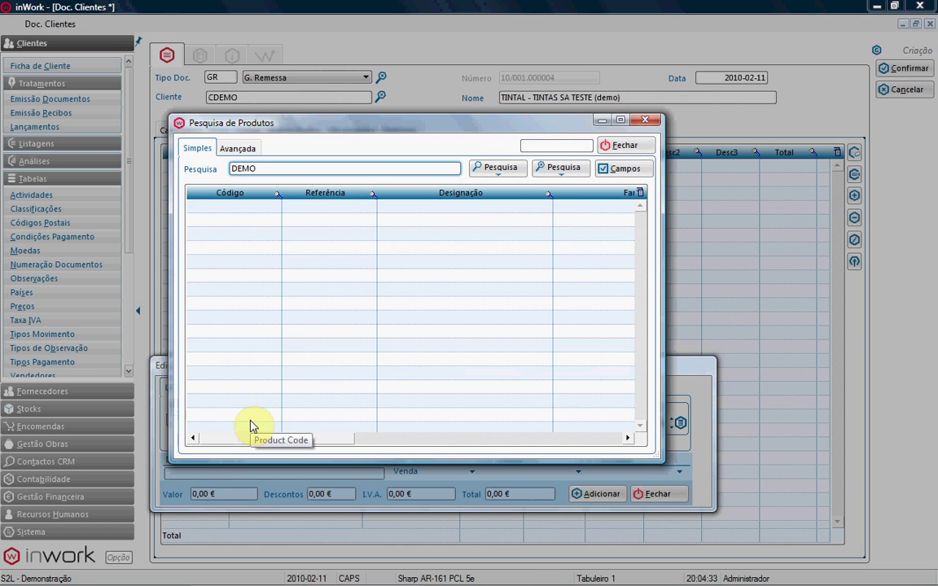
key("Return")
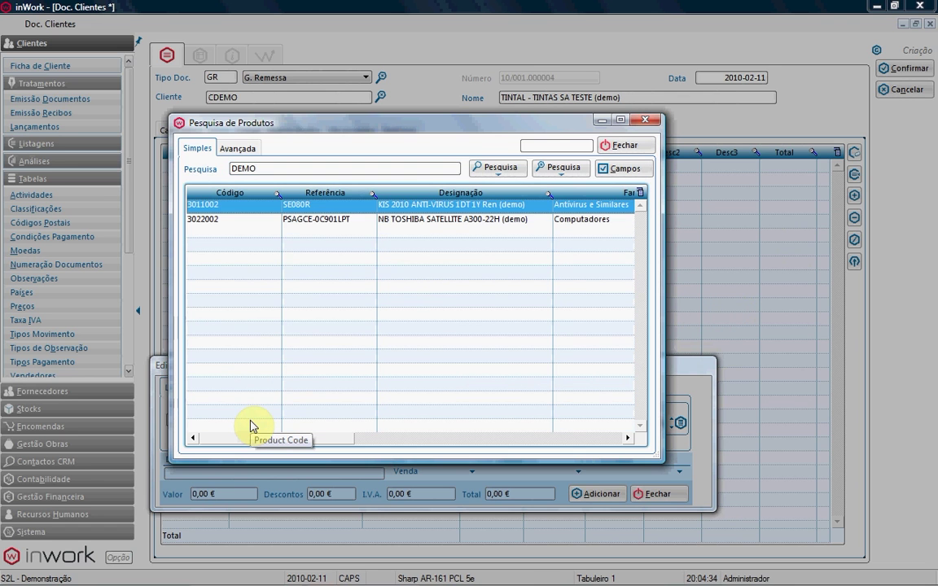
key("Down")
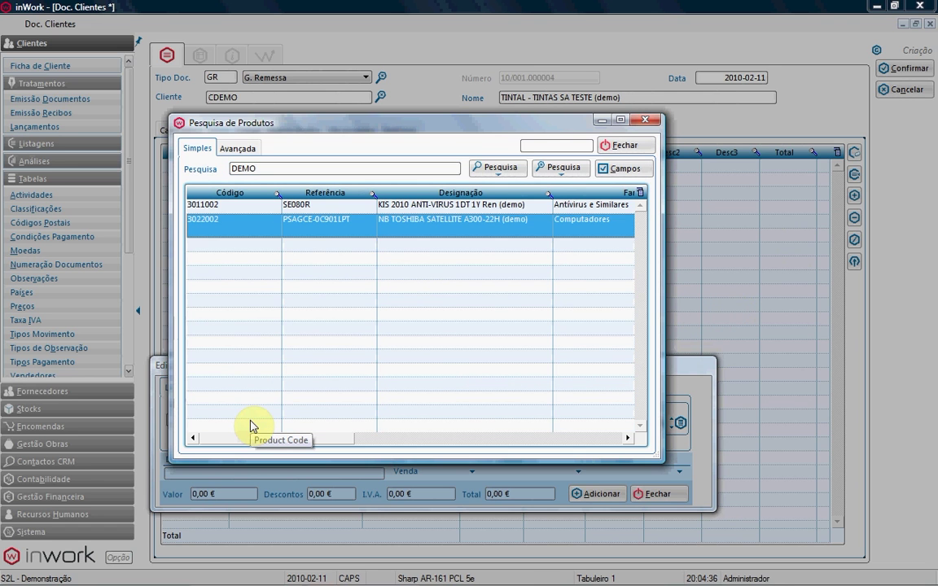
key("Return")
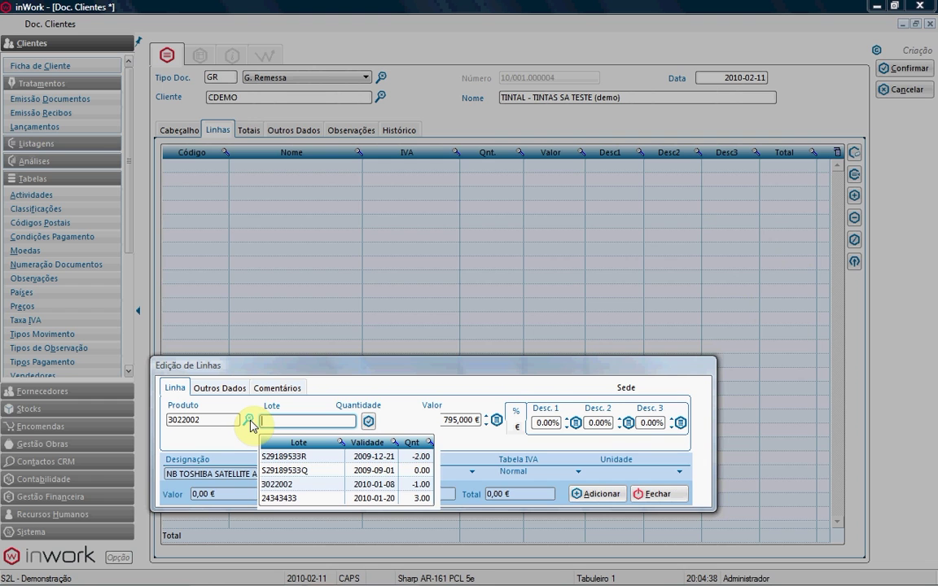
- Choose lot 24343433 for the Toshiba notebook line and set its quantity to 2
key("Down")
key("Down")
key("Down")
key("Down")
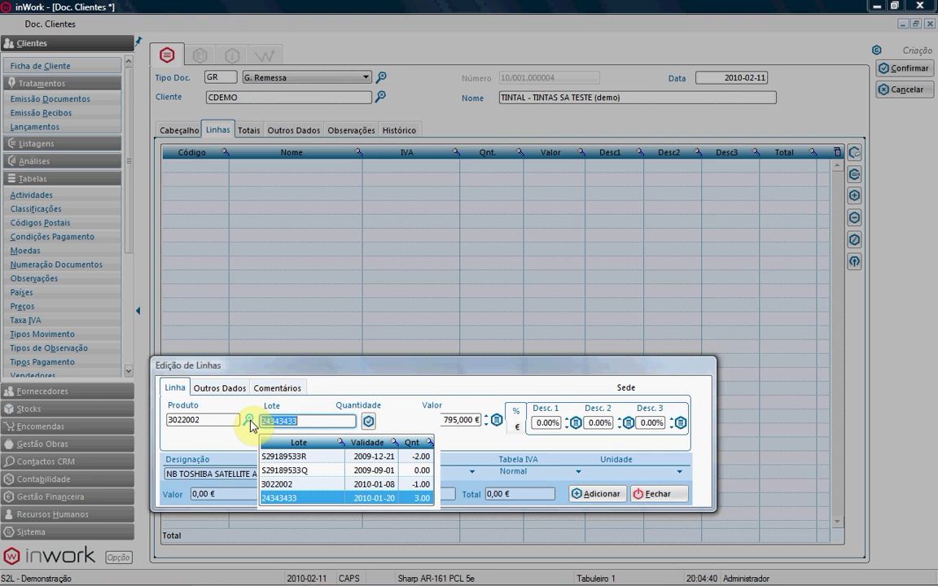
key("Return")
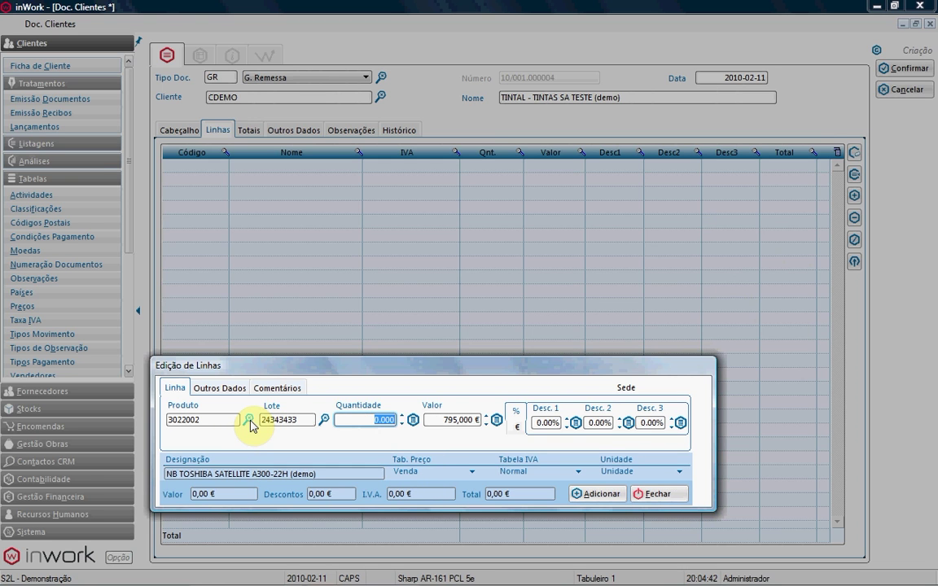
type("2")
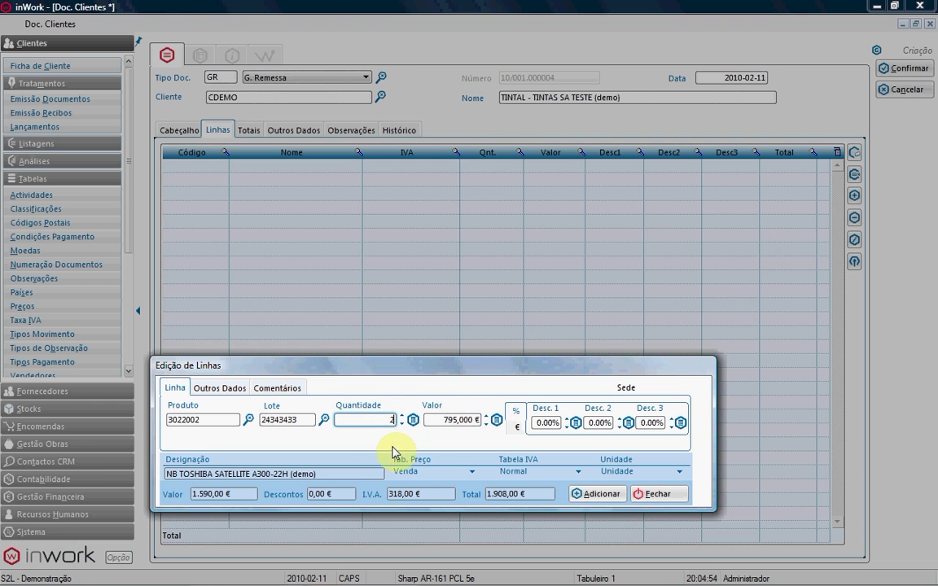
- Check the line's unit value and totals, and switch its discount entry from percentages to a euro amount
left_click(448, 420)
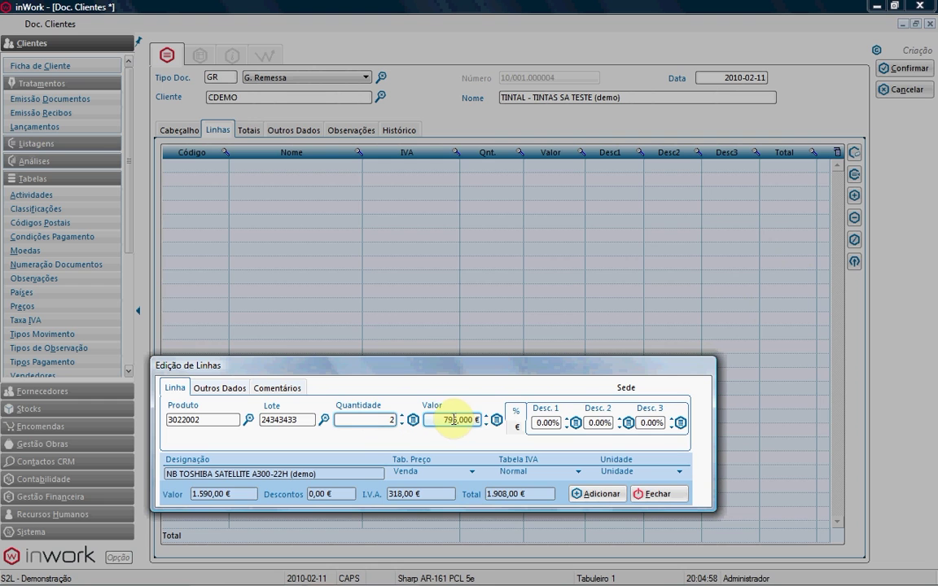
left_click(194, 495)
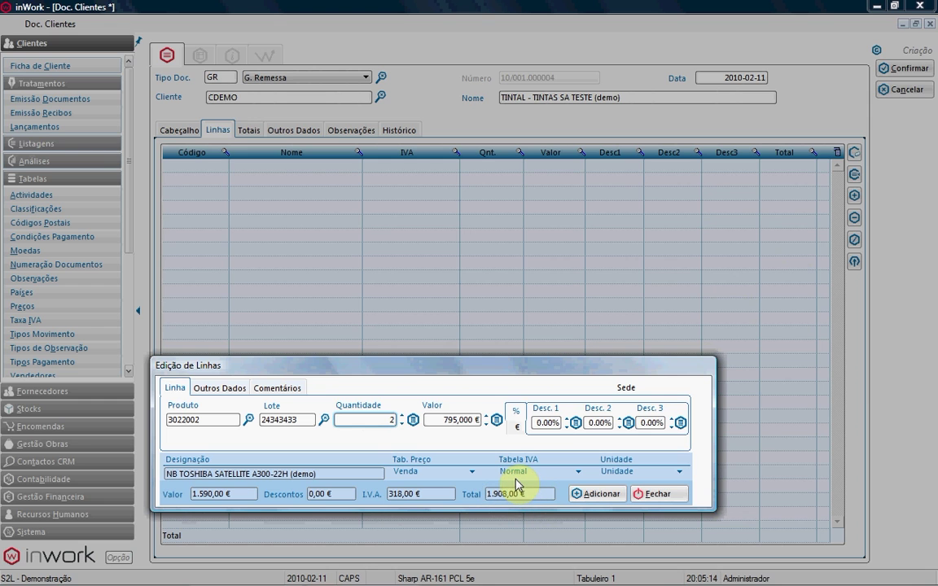
key("Tab")
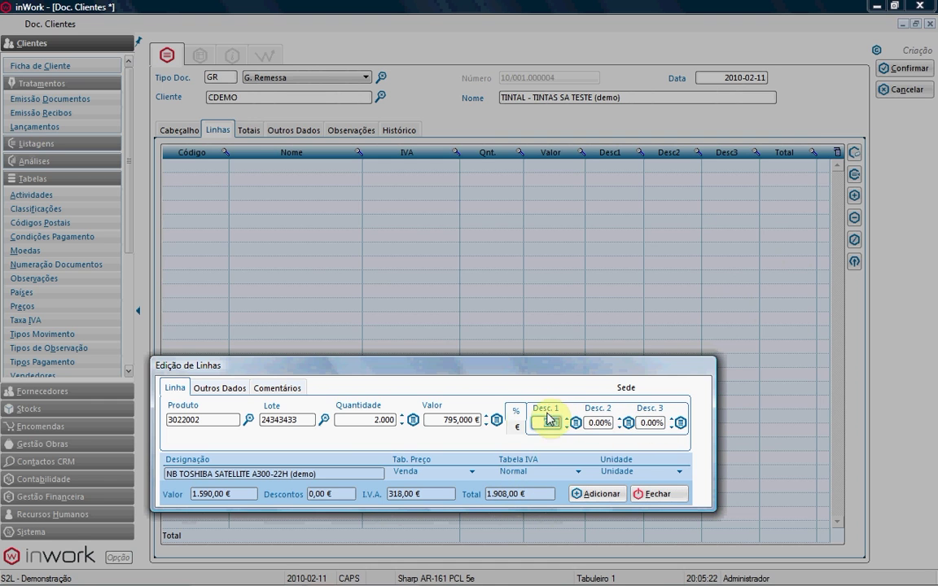
left_click(518, 425)
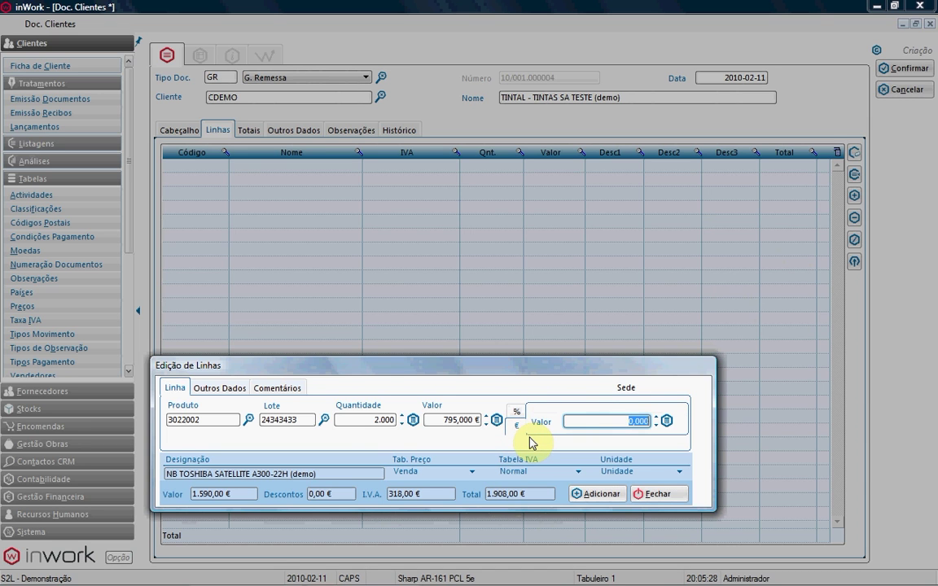
- Return the Toshiba line's discount entry to percentages and set Desc. 1 to 5%
left_click(515, 412)
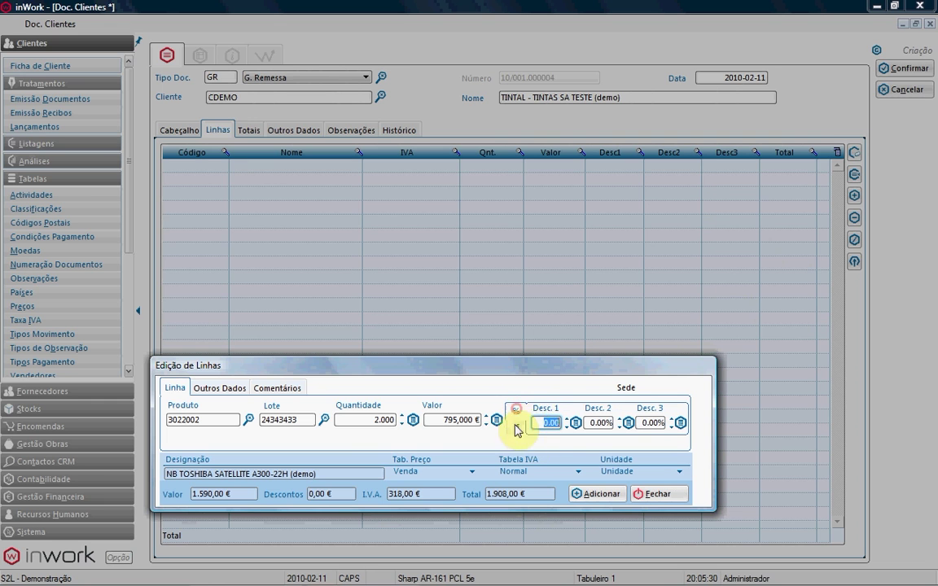
type("5")
key("Tab")
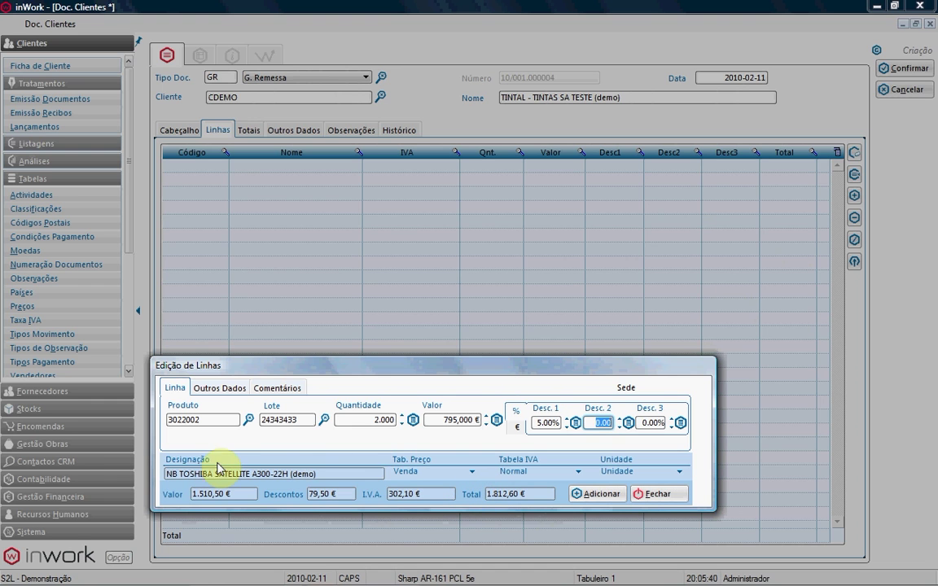
- Look over the line's description, the price table and VAT table options, and the warehouse search, without choosing anything different
left_click(326, 474)
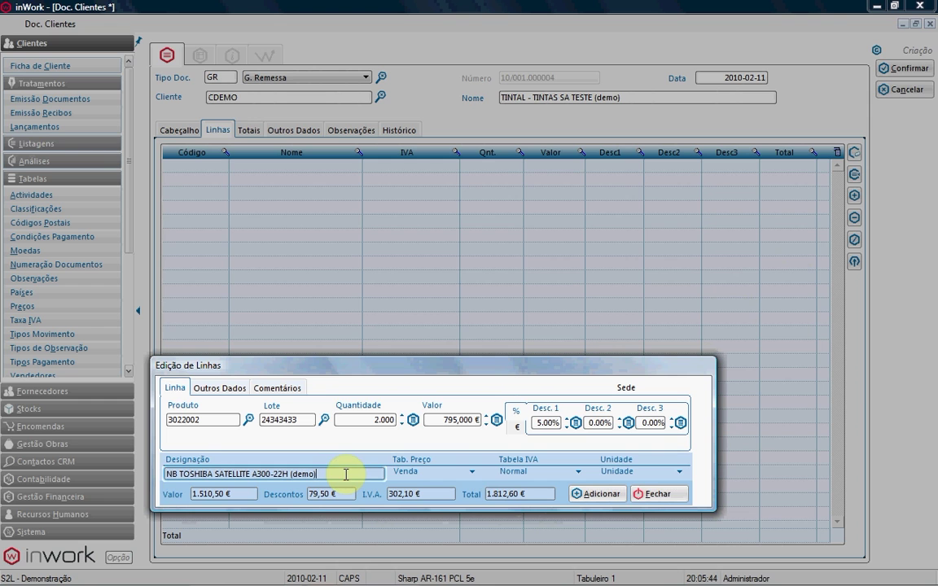
left_click(476, 474)
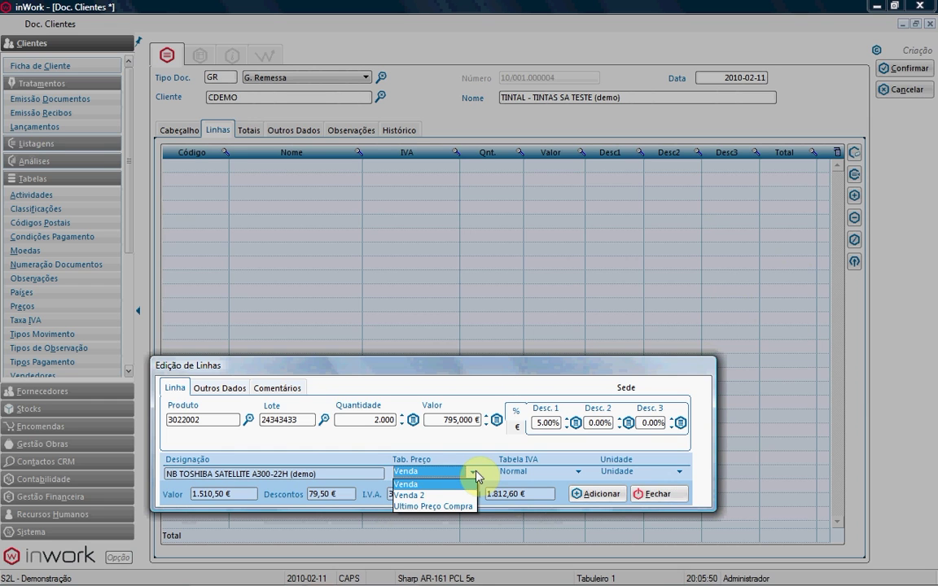
left_click(411, 484)
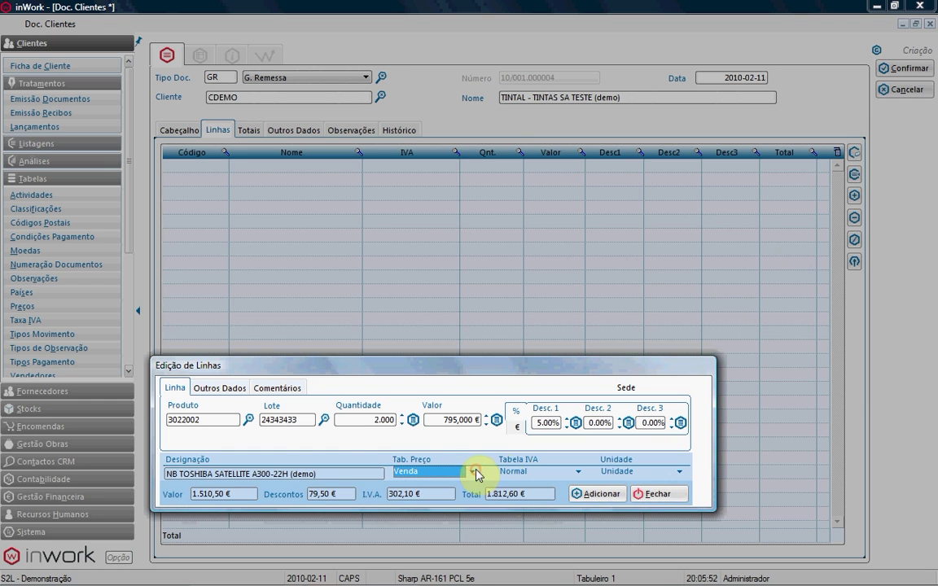
left_click(580, 473)
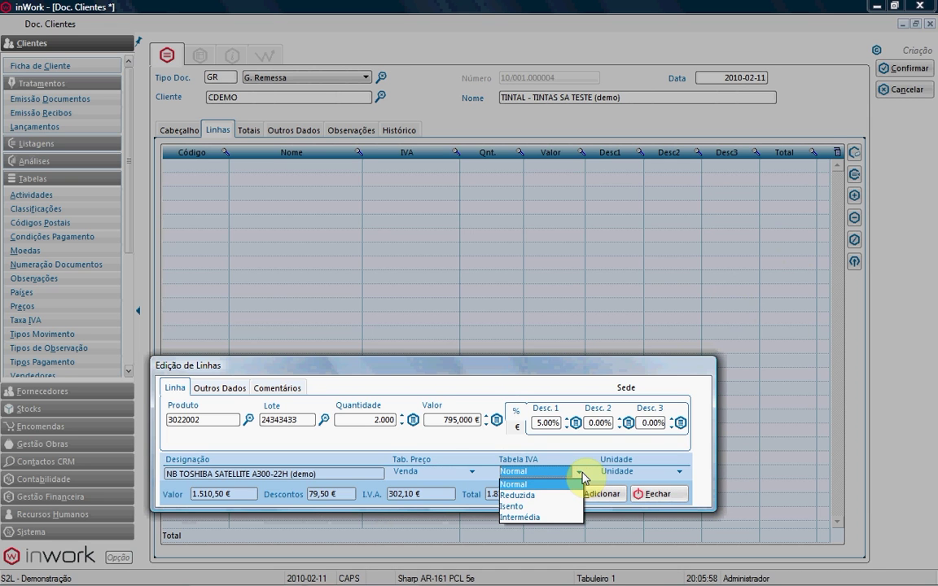
left_click(581, 475)
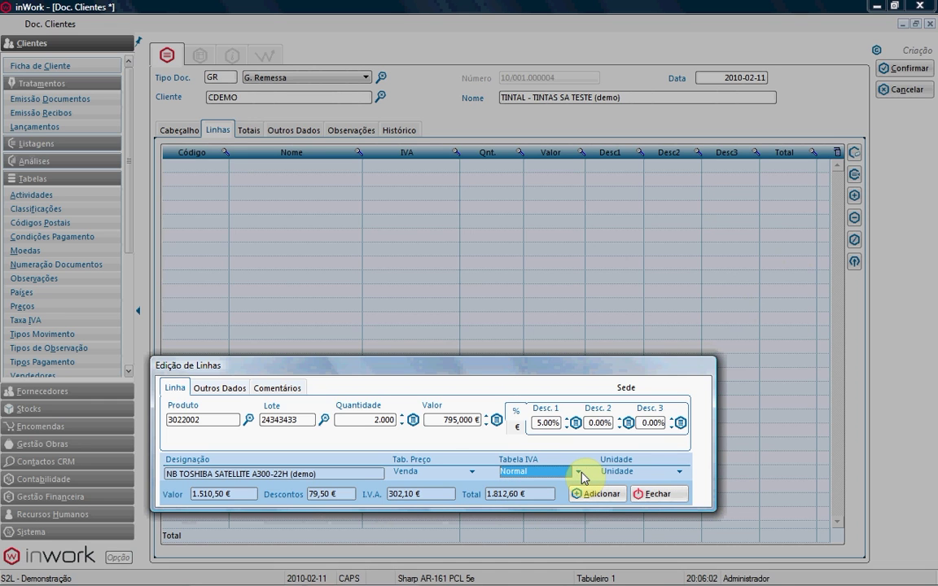
left_click(632, 391)
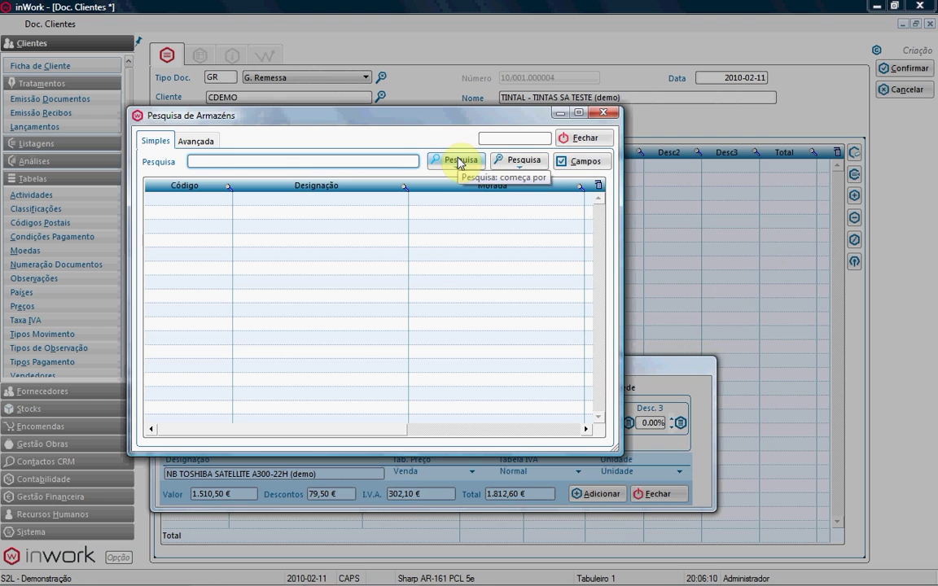
left_click(575, 143)
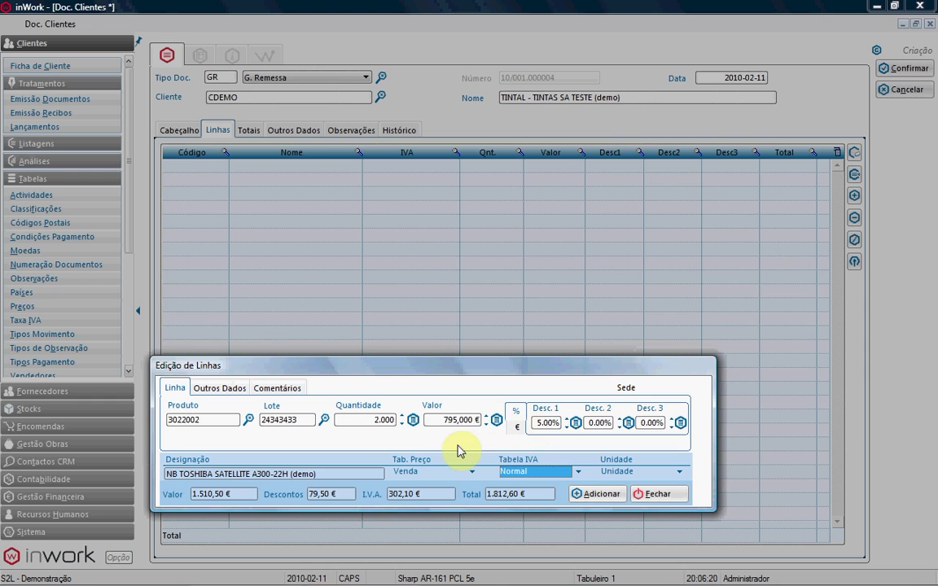
- Examine the Toshiba notebook's product description in the line's Outros Dados section
left_click(209, 390)
left_click_drag(241, 363, 267, 356)
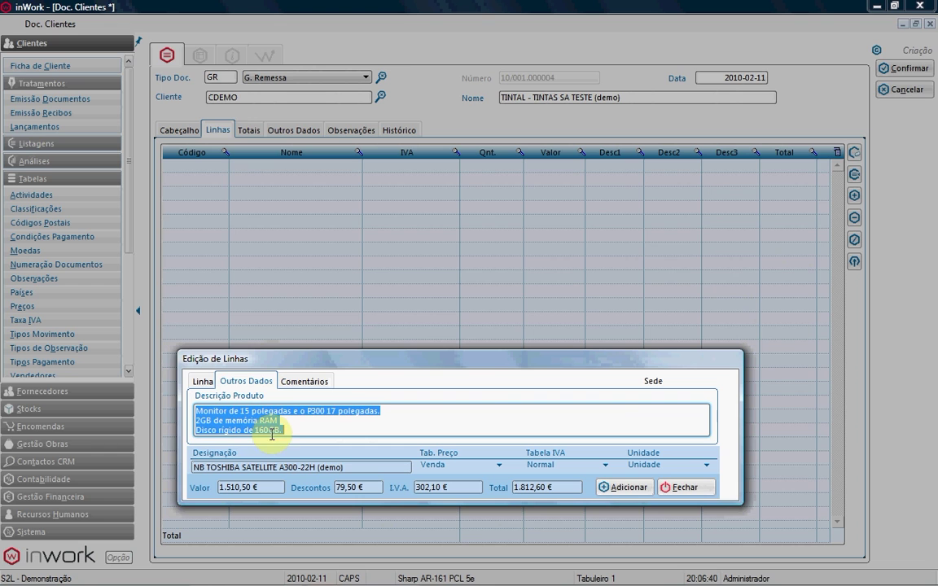
left_click(332, 421)
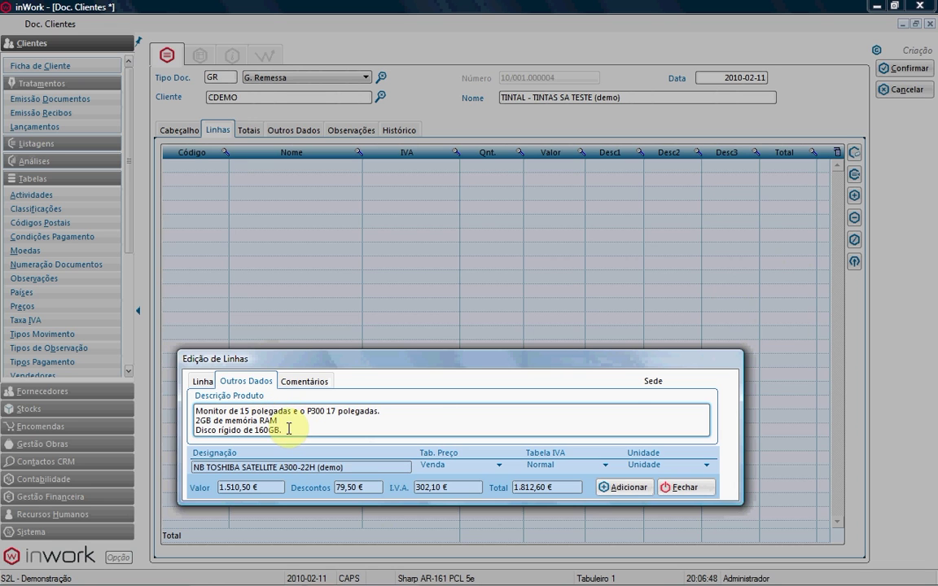
left_click_drag(292, 429, 115, 398)
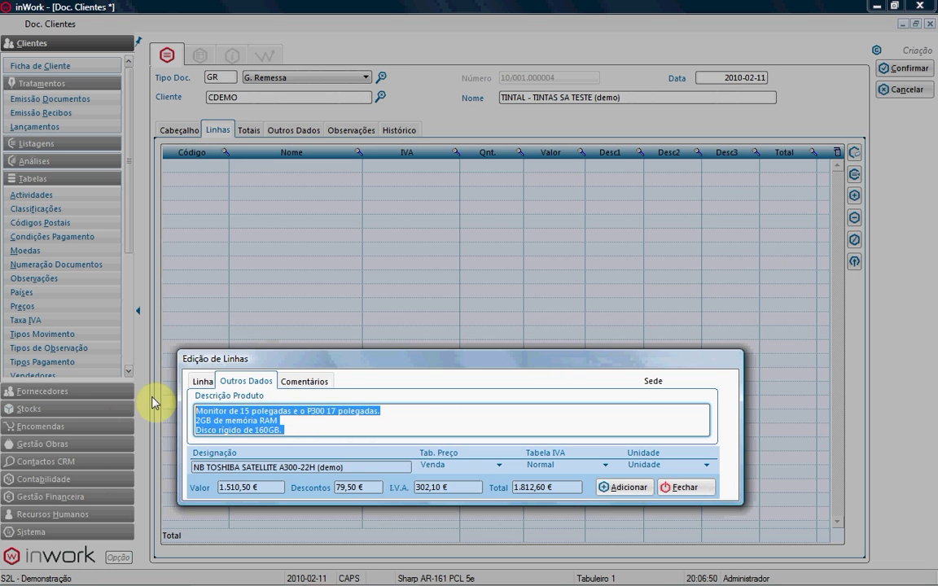
- Enter the line comment AAAAAAA, unlink the stock comment and append SSSS to it, and relink the two comments
left_click(303, 384)
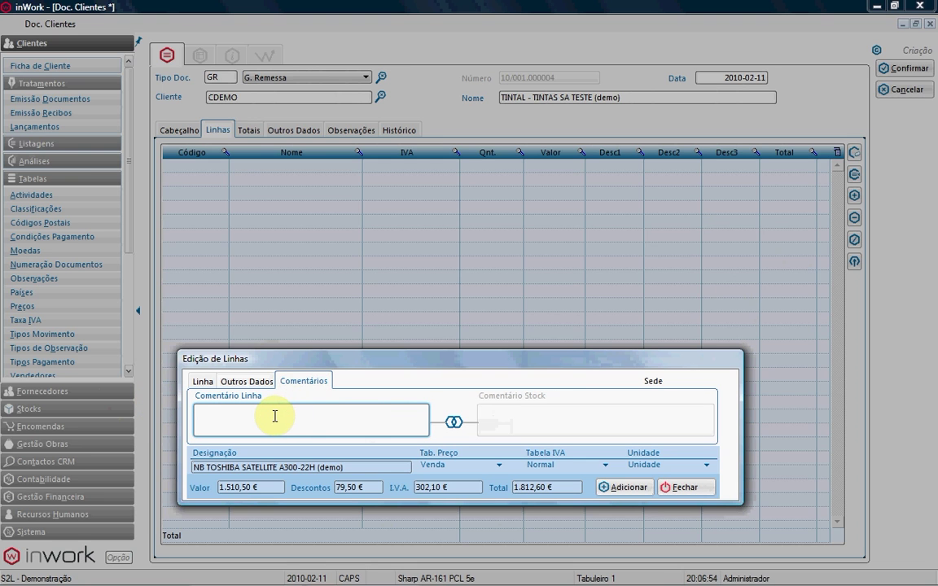
type("AAAAAAA")
left_click(456, 425)
left_click(535, 415)
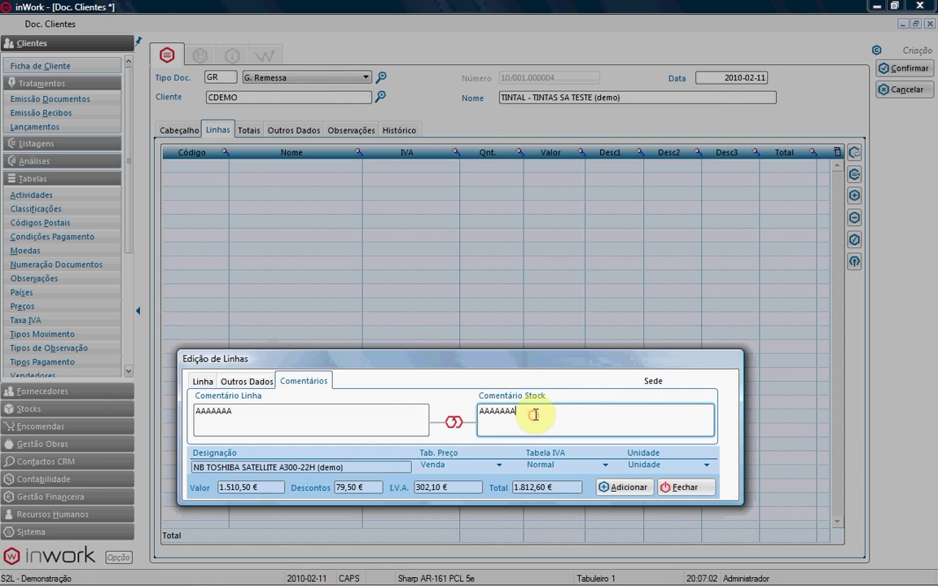
type("SSSS")
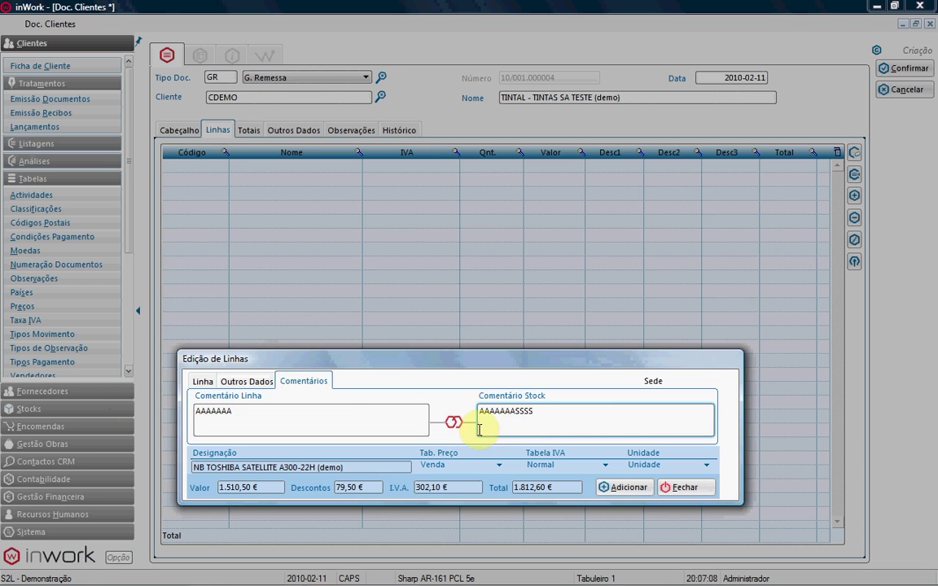
left_click(454, 422)
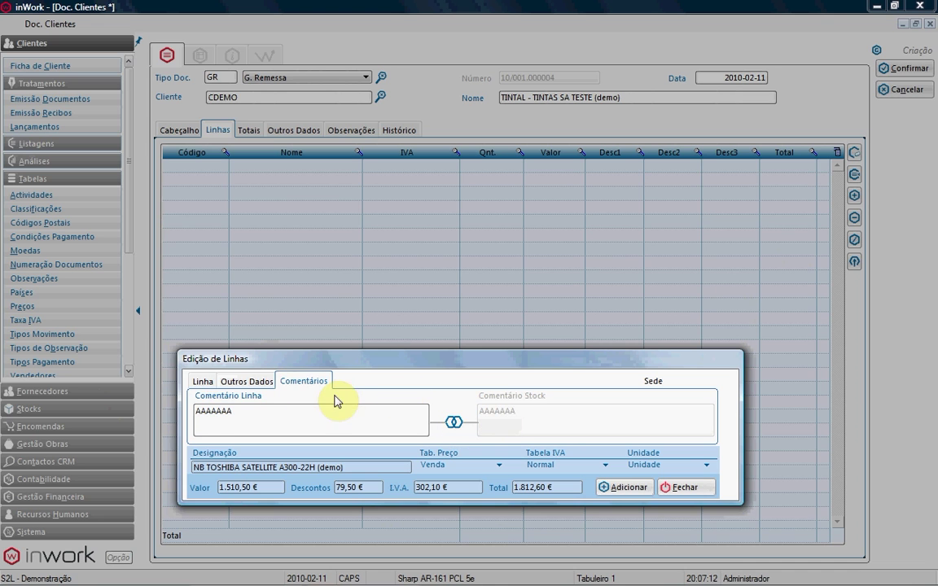
- Return to the main line data and add the Toshiba notebook line to the document
left_click(242, 383)
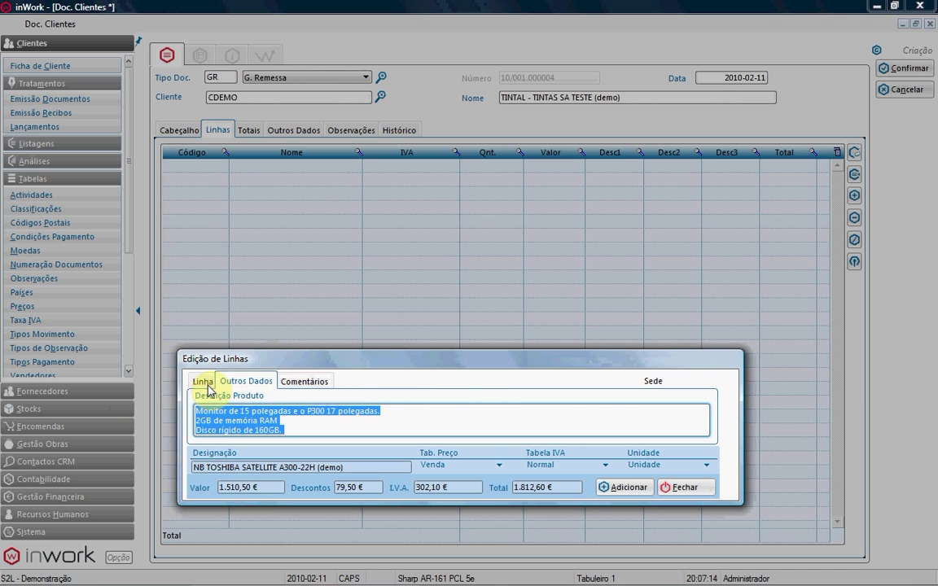
left_click(202, 382)
left_click(620, 487)
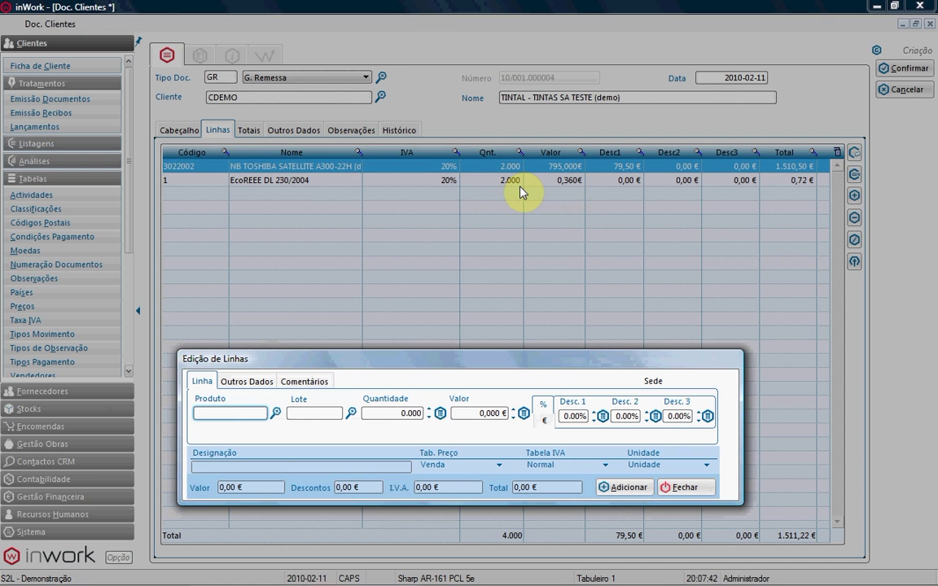
- Search the products for DEMO and select 3011002, KIS 2010 ANTI-VIRUS 1DT 1Y Ren (demo), for the new line
left_click(277, 414)
type("DEMO")
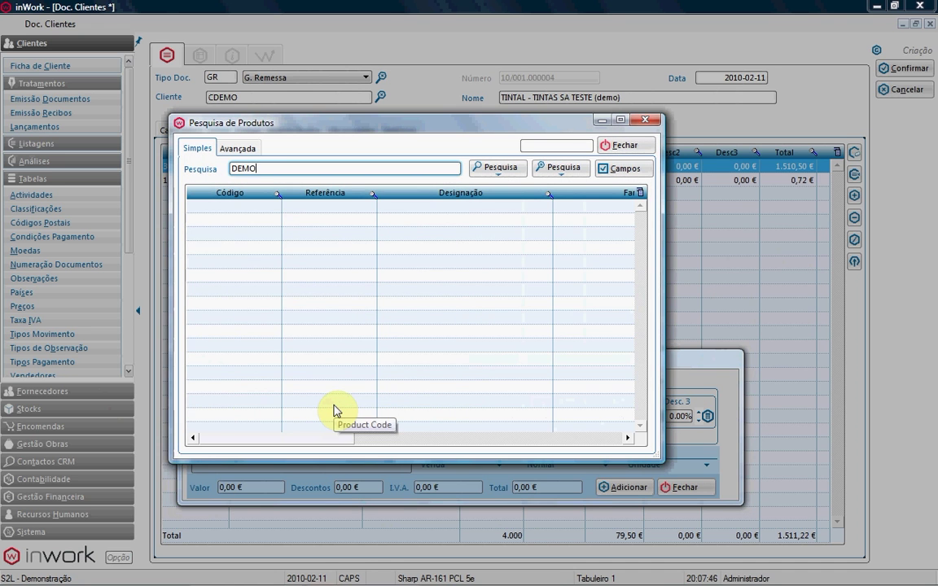
key("Return")
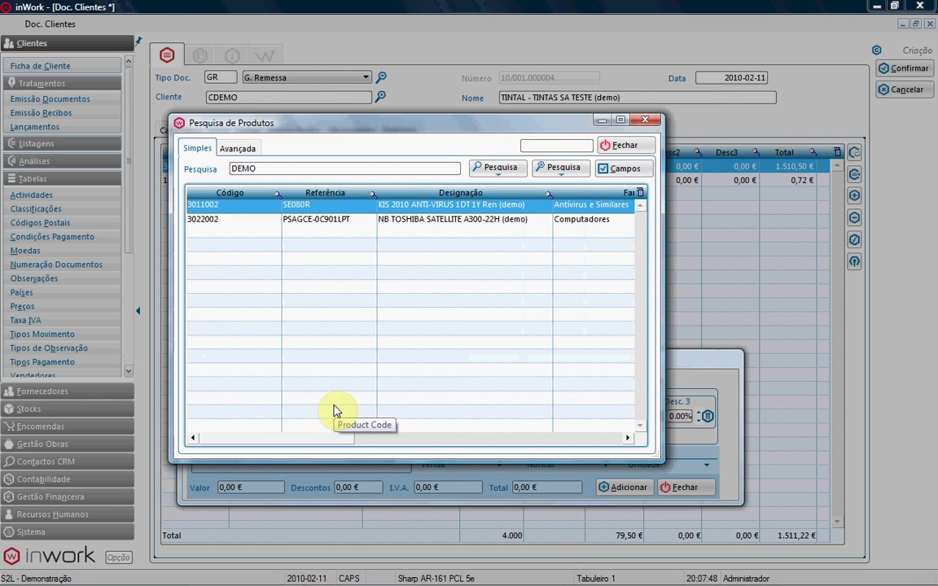
key("Return")
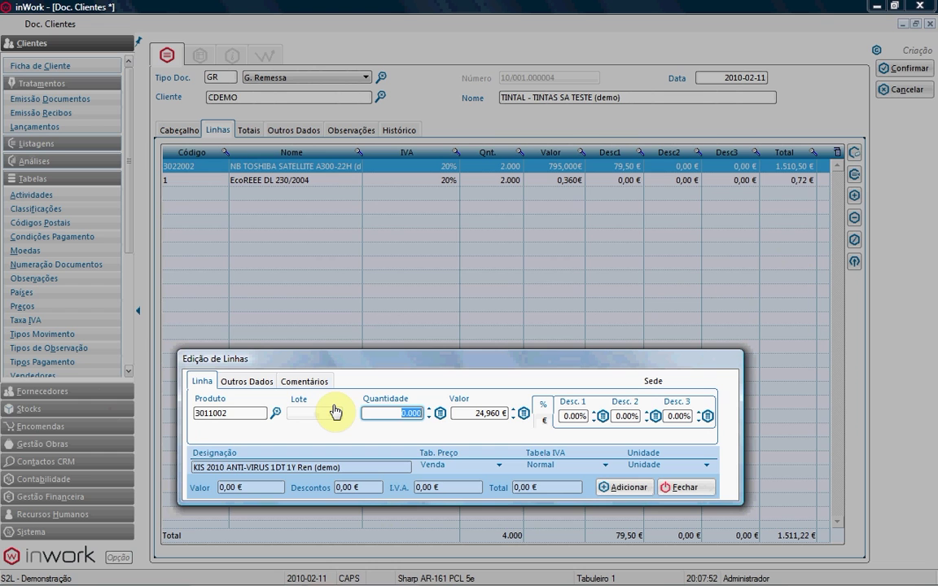
- Try a quantity of 5 for the antivirus line and decline continuing the movement with negative stock
type("5")
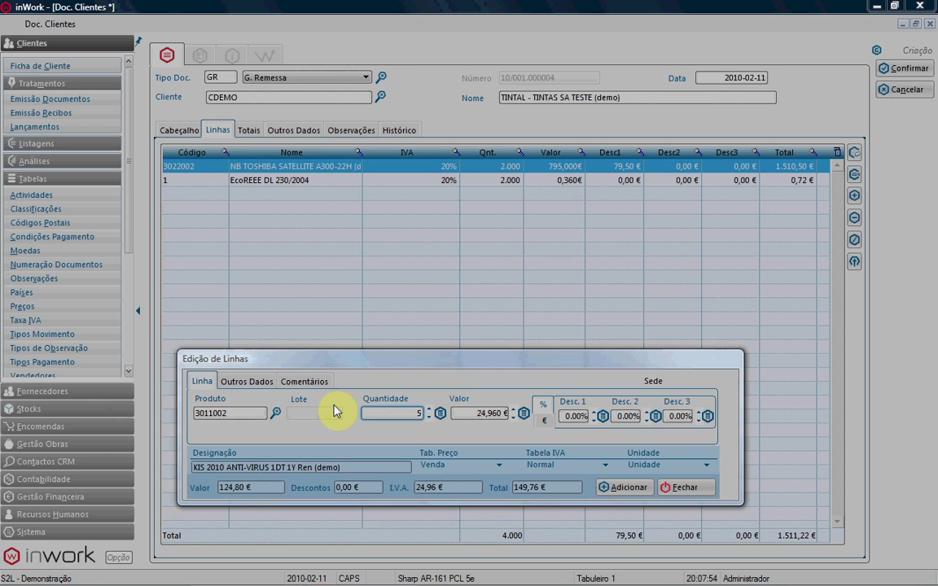
key("Return")
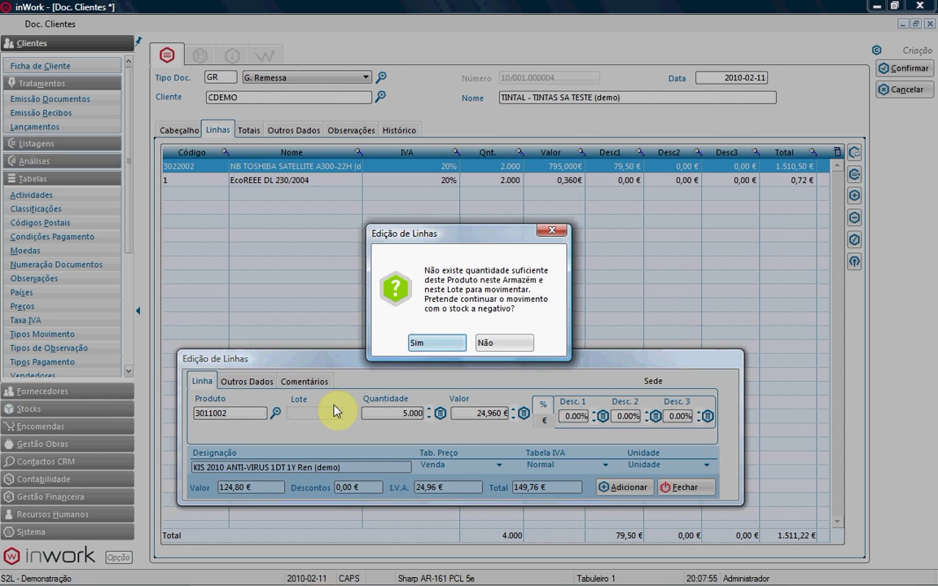
left_click(442, 344)
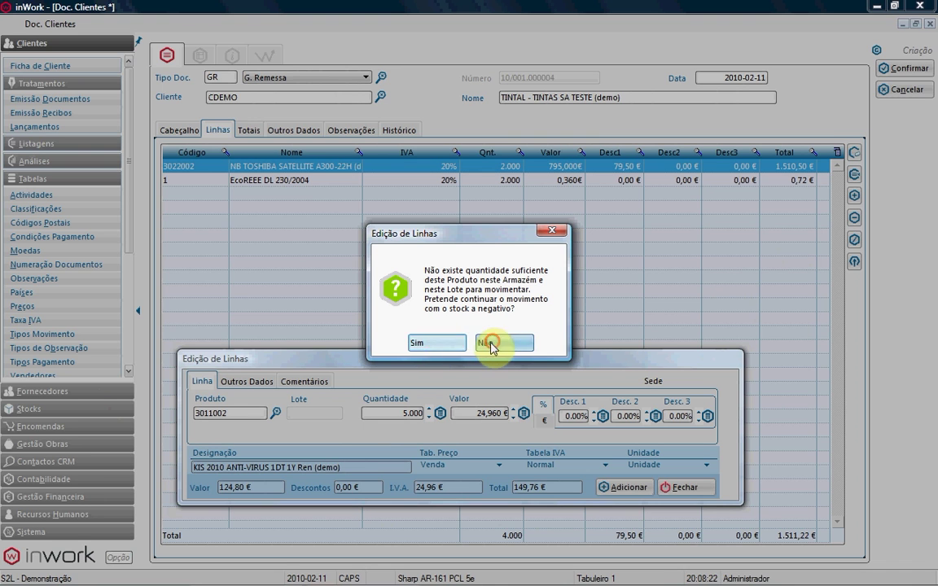
left_click(444, 342)
- Set the antivirus line's quantity to 2, add the line to the document and close the line editor
type("2")
key("Tab")
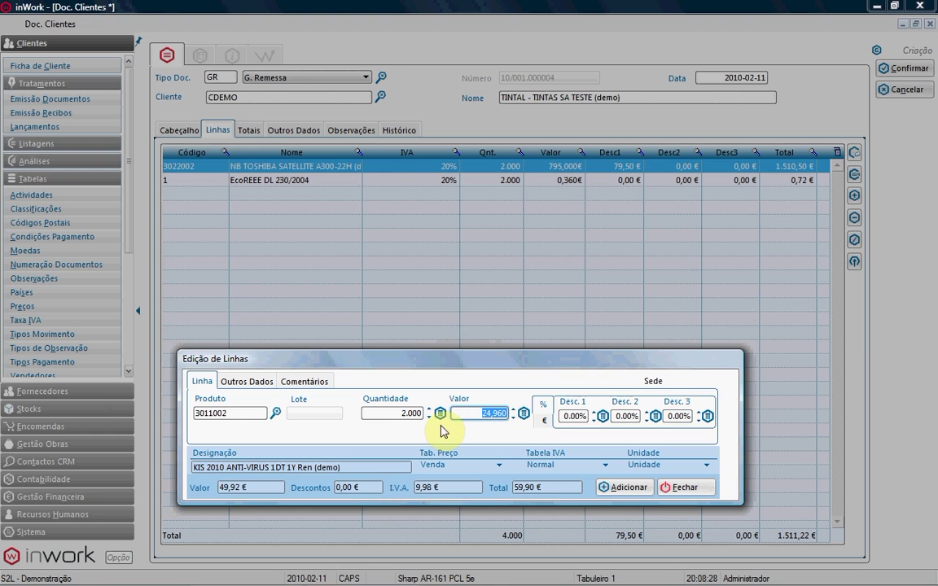
left_click(604, 487)
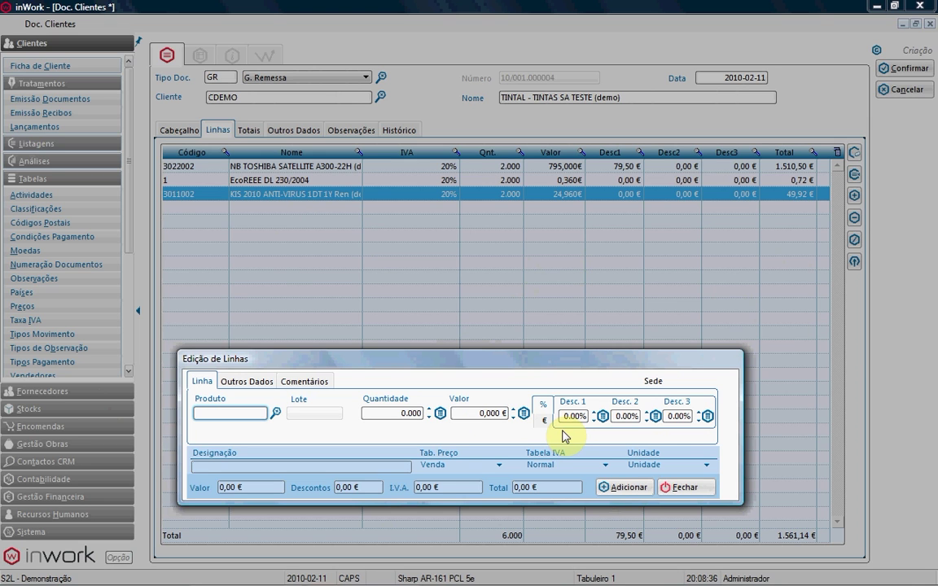
left_click(679, 489)
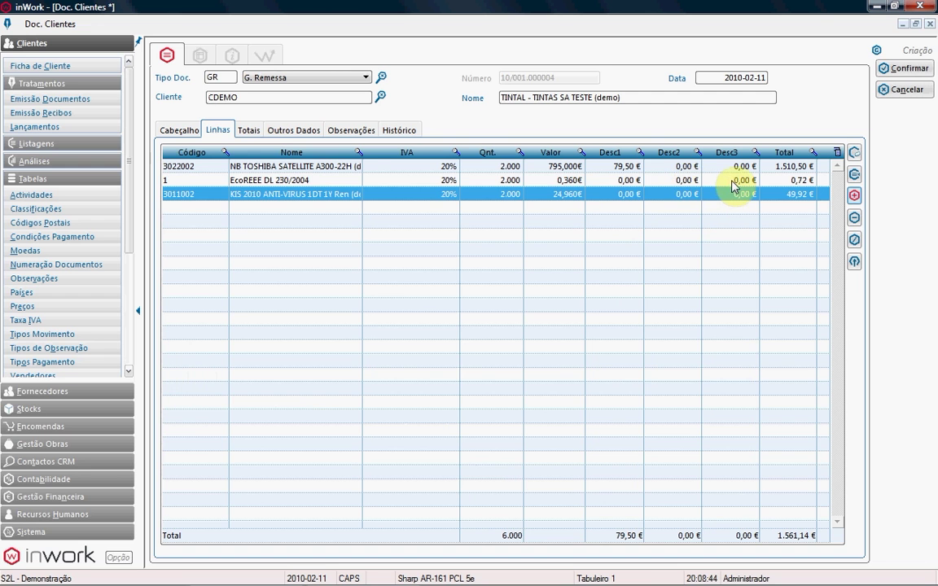
- Open a blank new line from the EcoREEE line and another from the antivirus line, closing each without adding anything
left_click(766, 180)
left_click(854, 195)
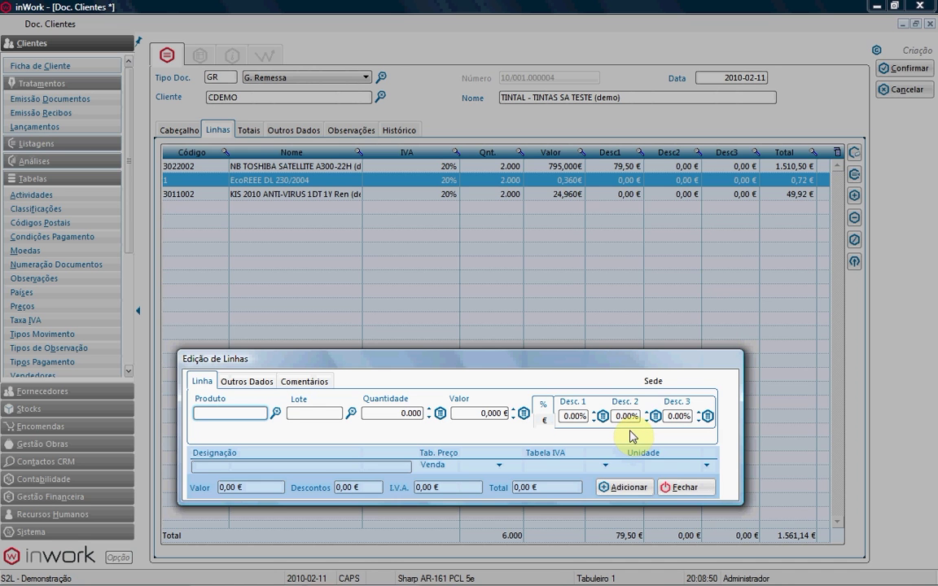
left_click(683, 487)
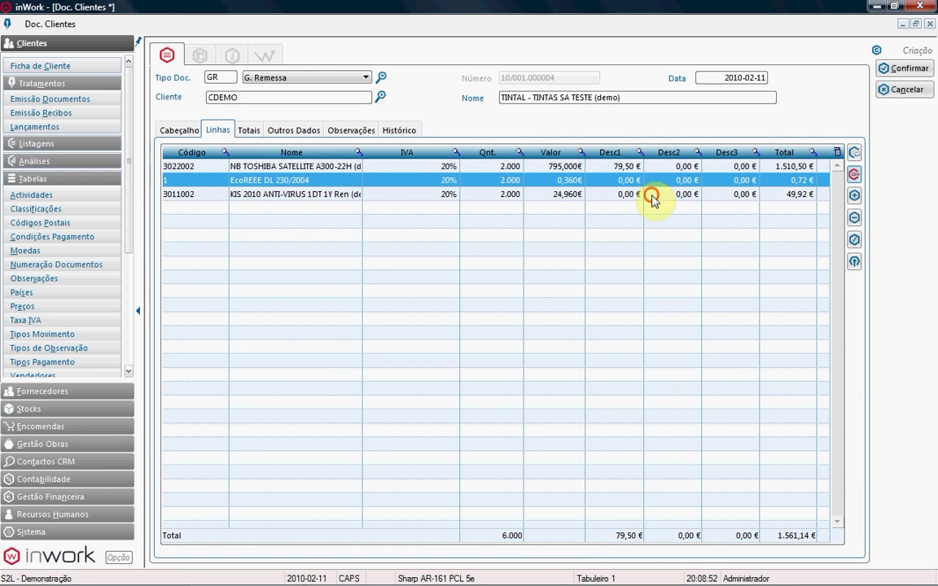
left_click(652, 197)
left_click(854, 174)
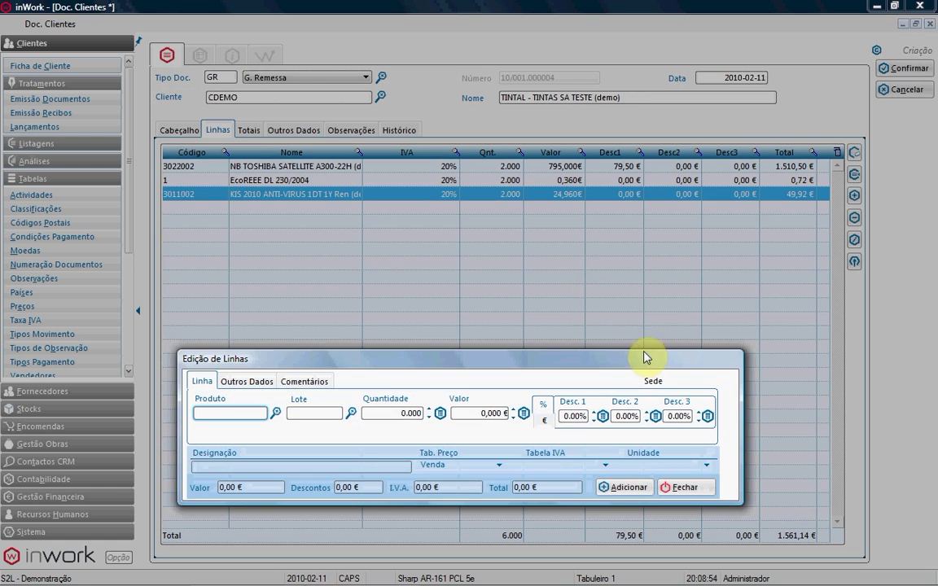
left_click(681, 487)
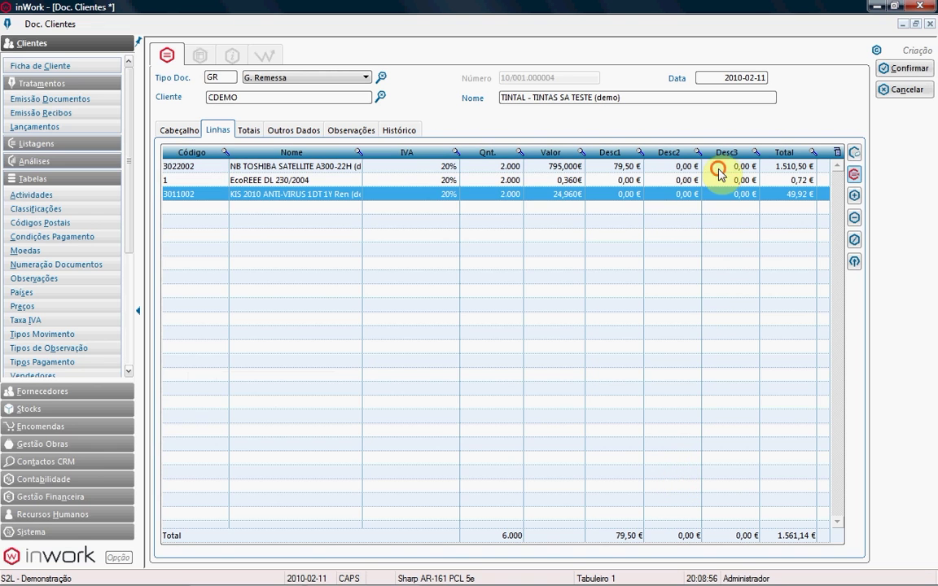
- Open the Toshiba notebook line for editing, look over its data and close it without changes
left_click(719, 169)
left_click(855, 175)
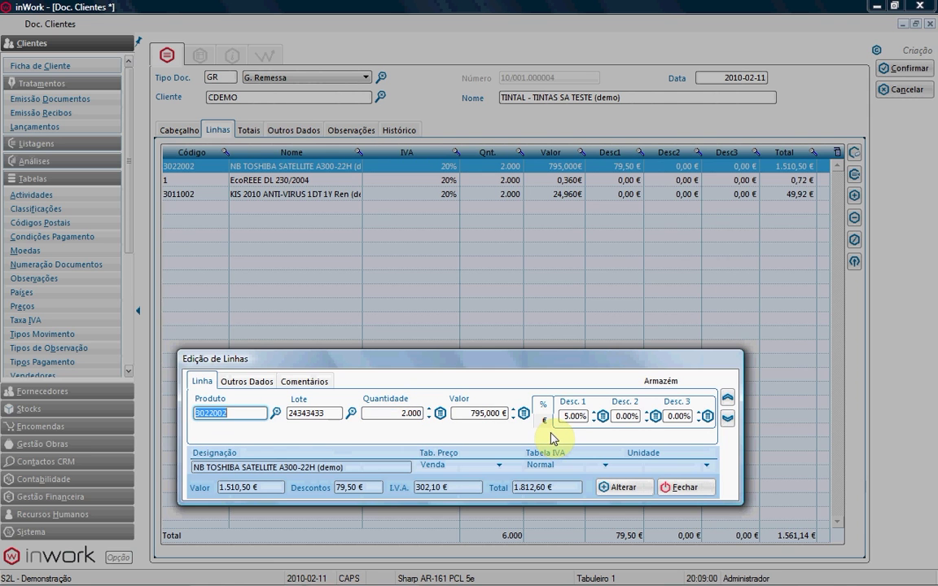
key("Escape")
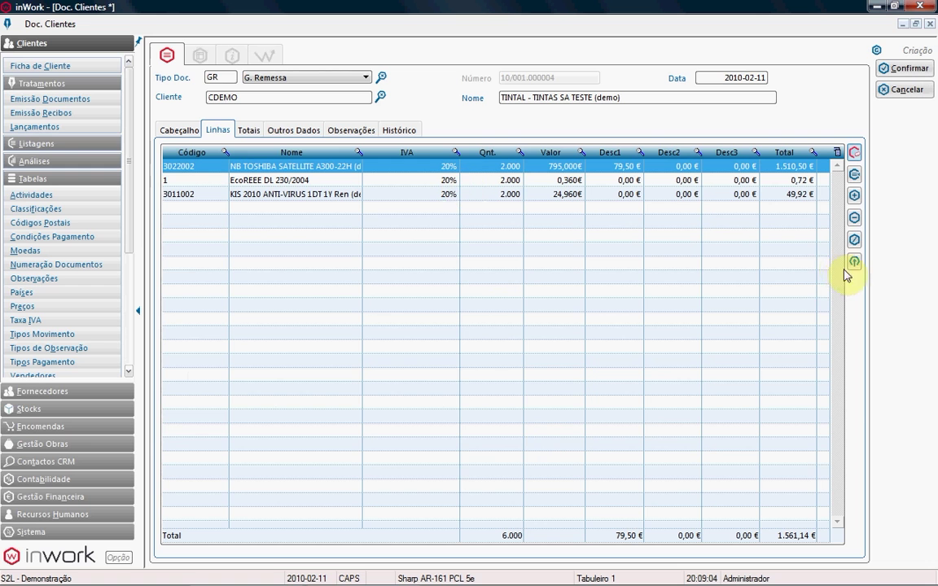
- Split the Toshiba notebook line by moving a quantity of 1 to a new line, and close the split dialog
left_click(855, 240)
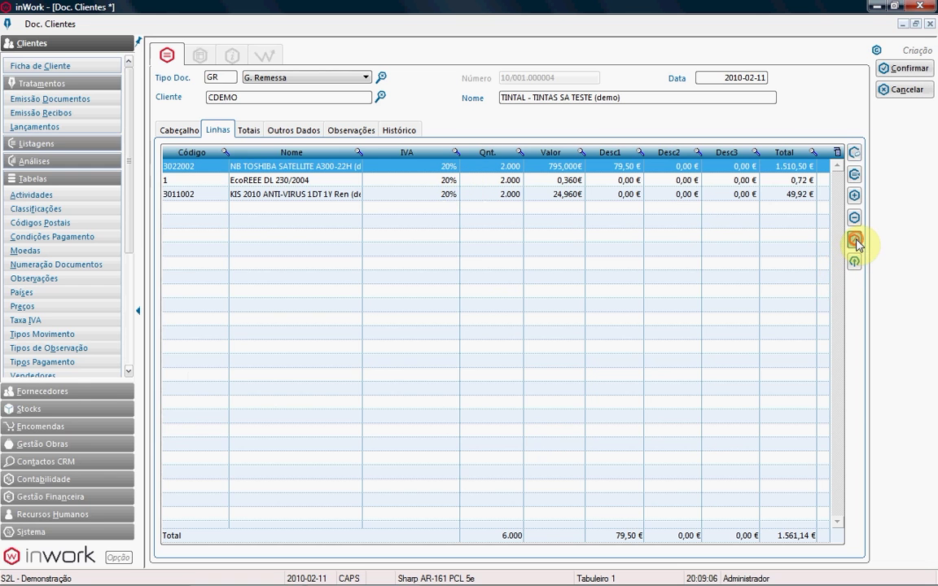
type("1")
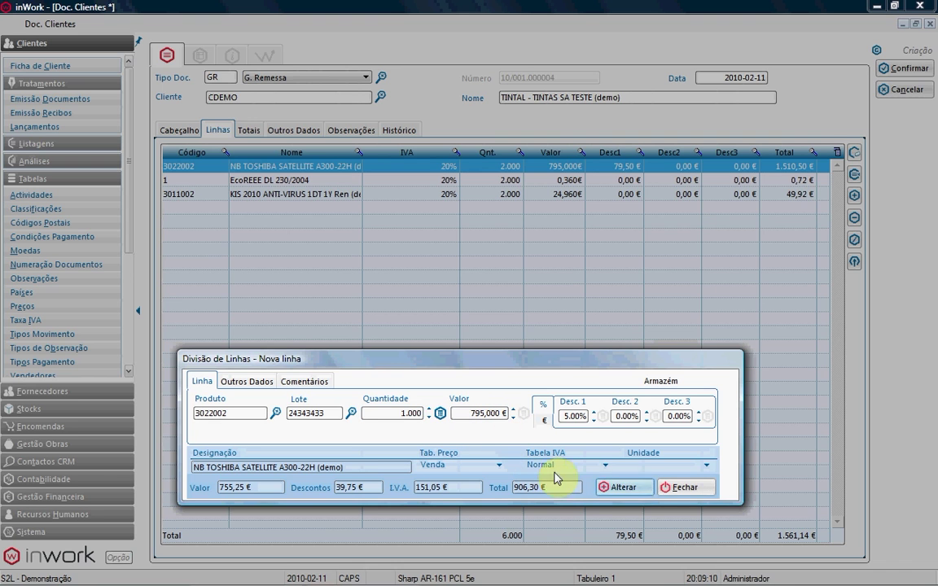
left_click(623, 487)
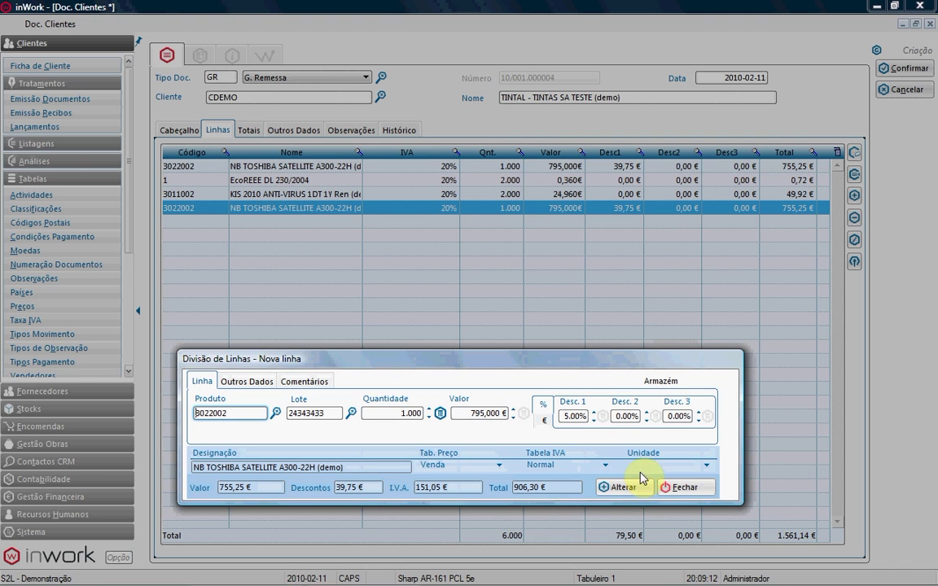
left_click(666, 491)
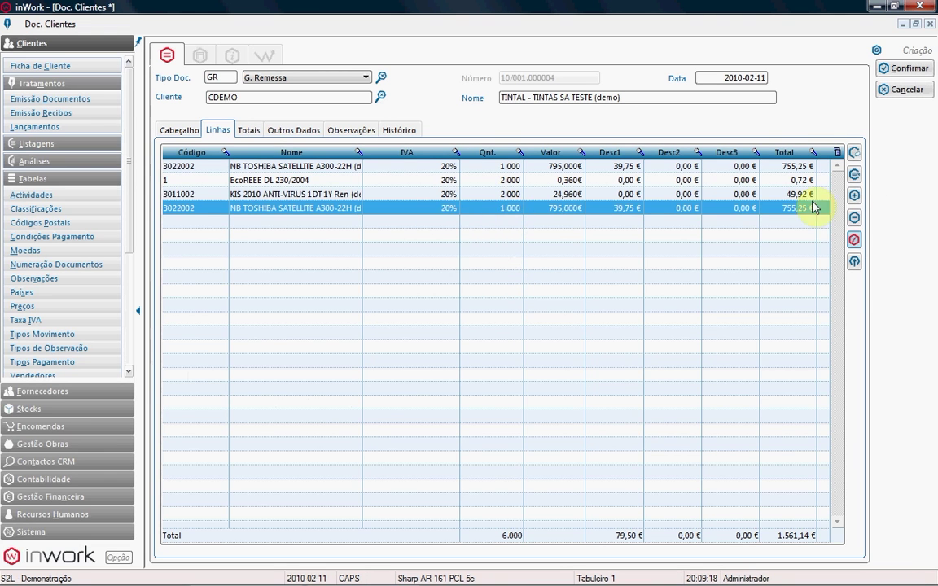
- Open the split-off Toshiba line, look over its available lots, keep lot 24343433 and close the editor without changes
left_click(855, 154)
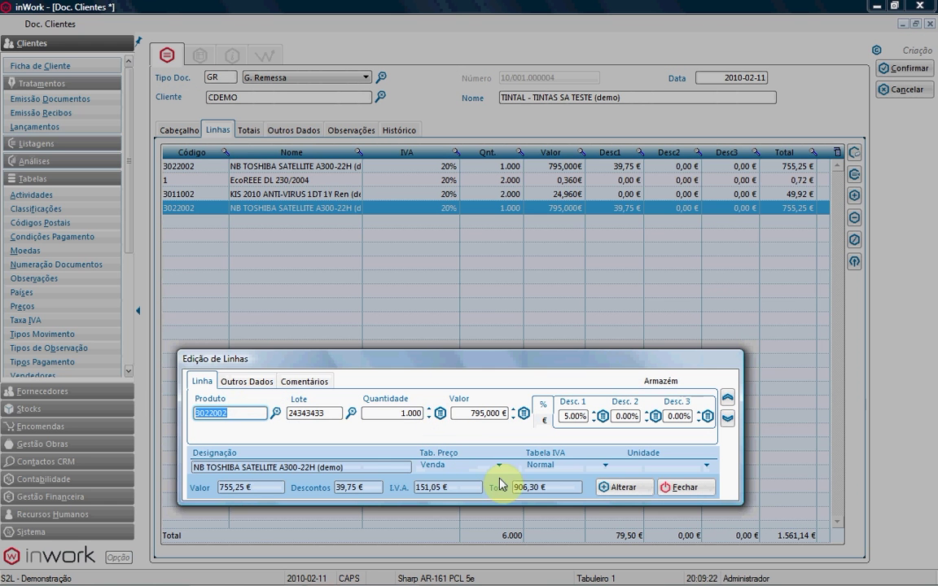
left_click(321, 413)
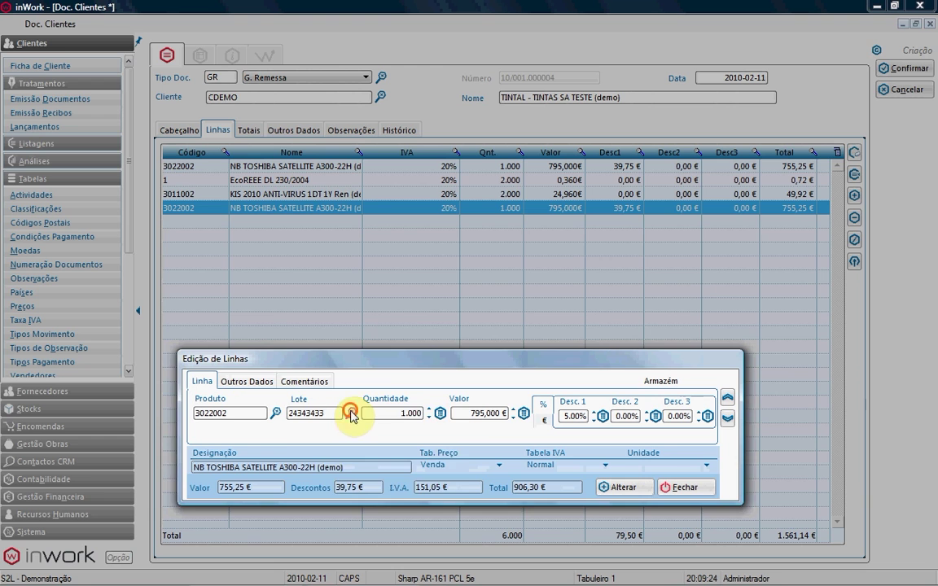
left_click(351, 413)
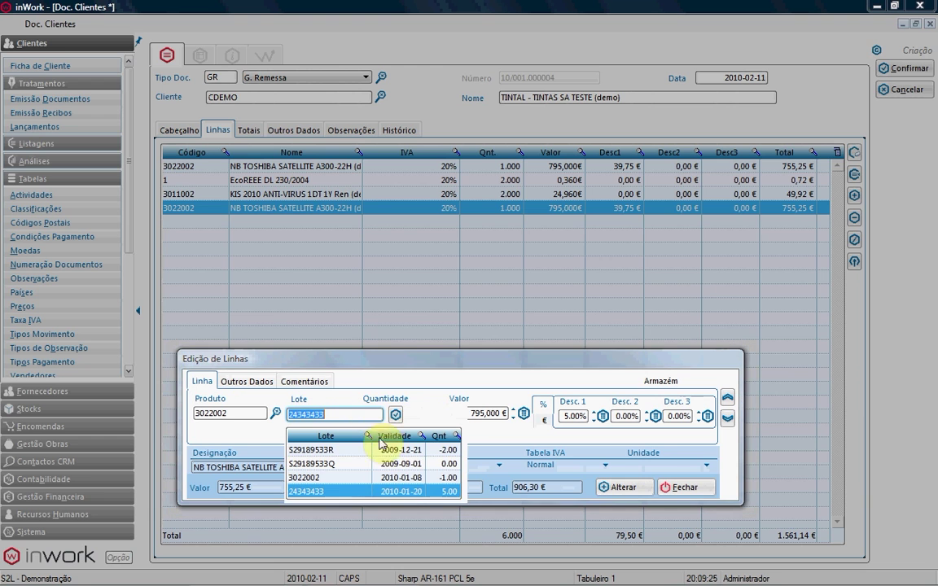
left_click(441, 491)
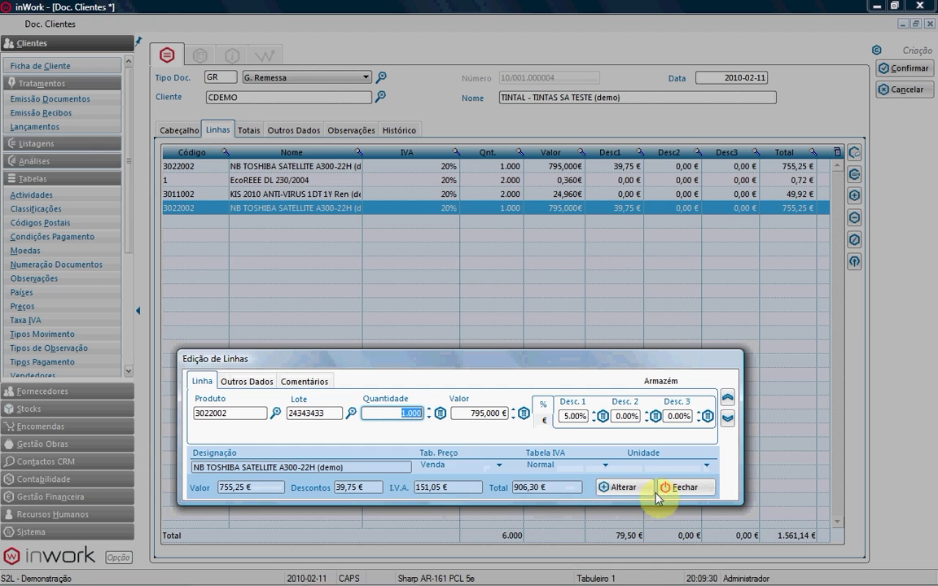
left_click(683, 488)
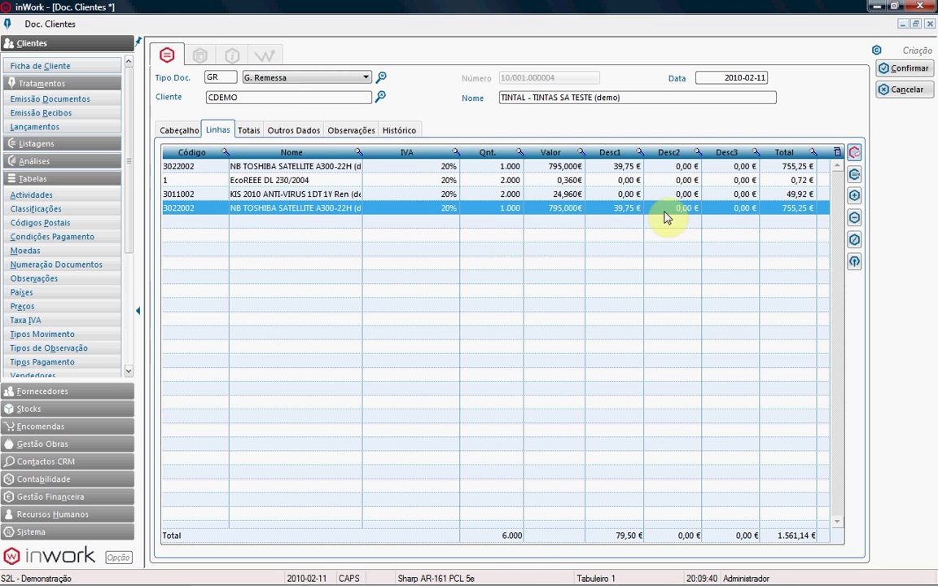
left_click(248, 131)
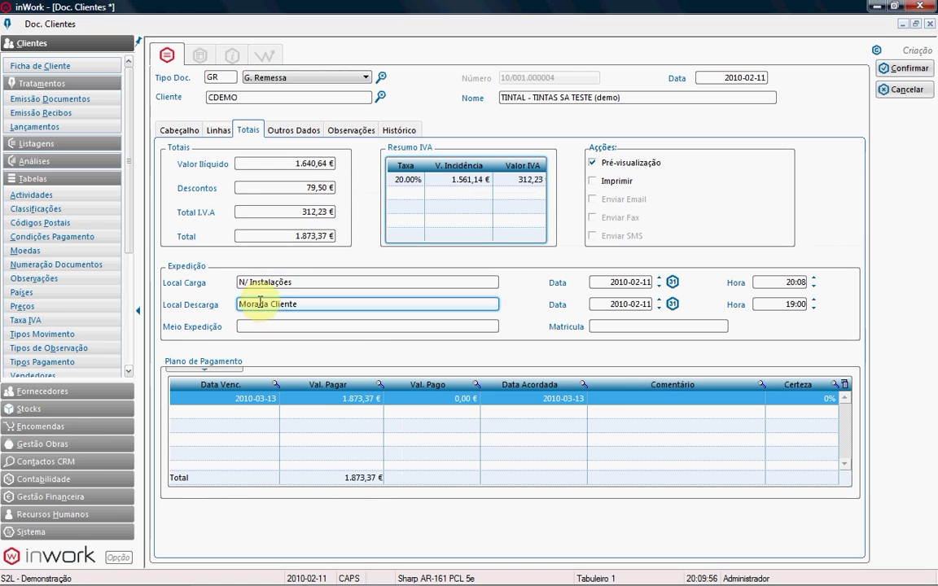
right_click(349, 328)
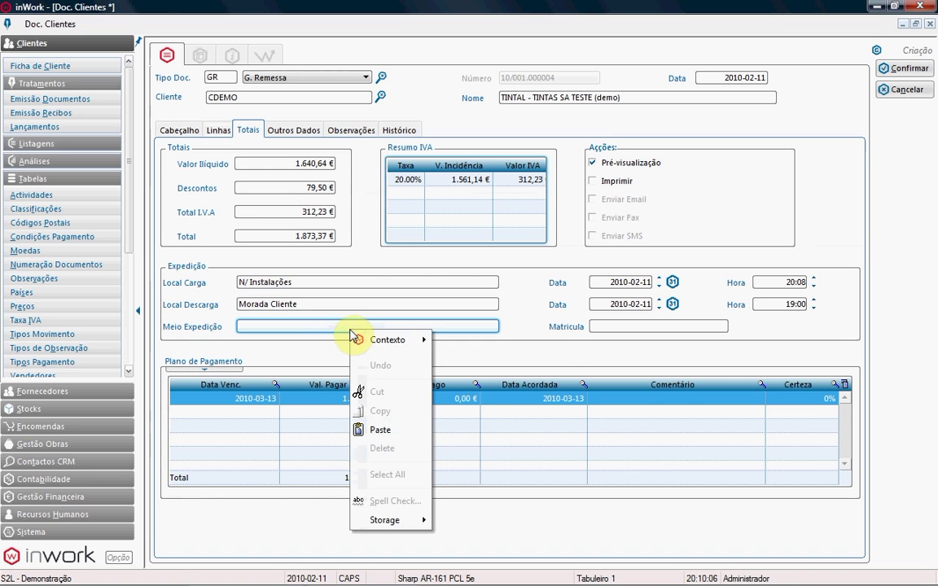
mouse_move(379, 342)
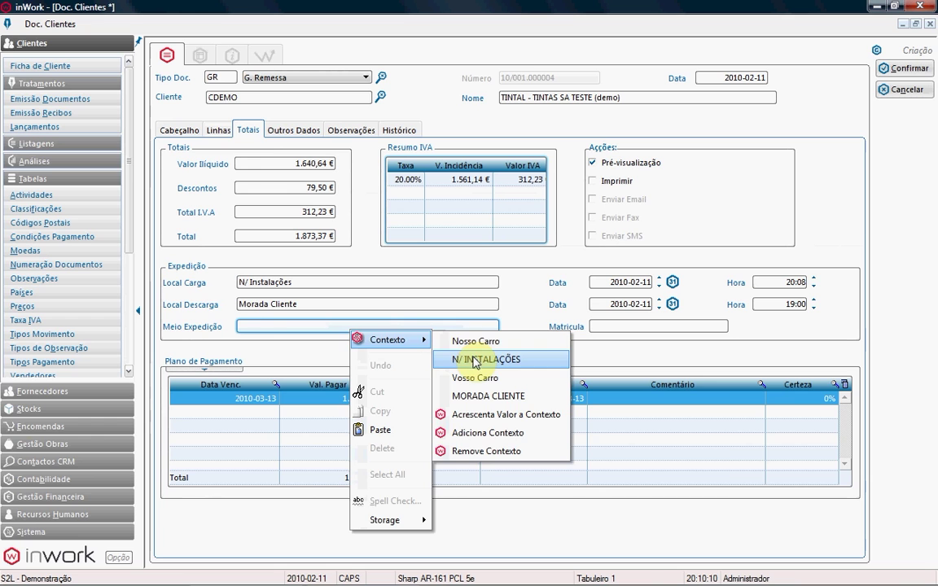
right_click(646, 328)
mouse_move(670, 343)
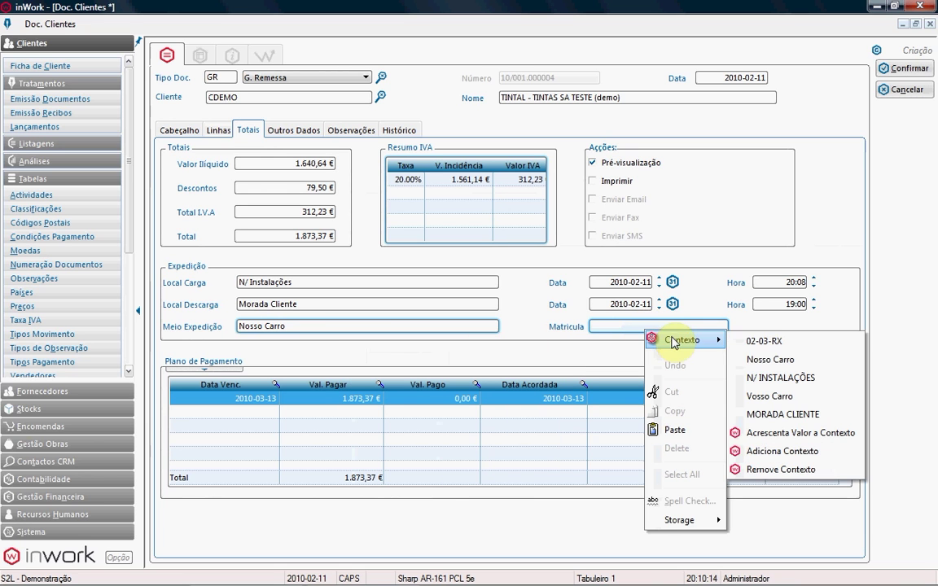
left_click(762, 340)
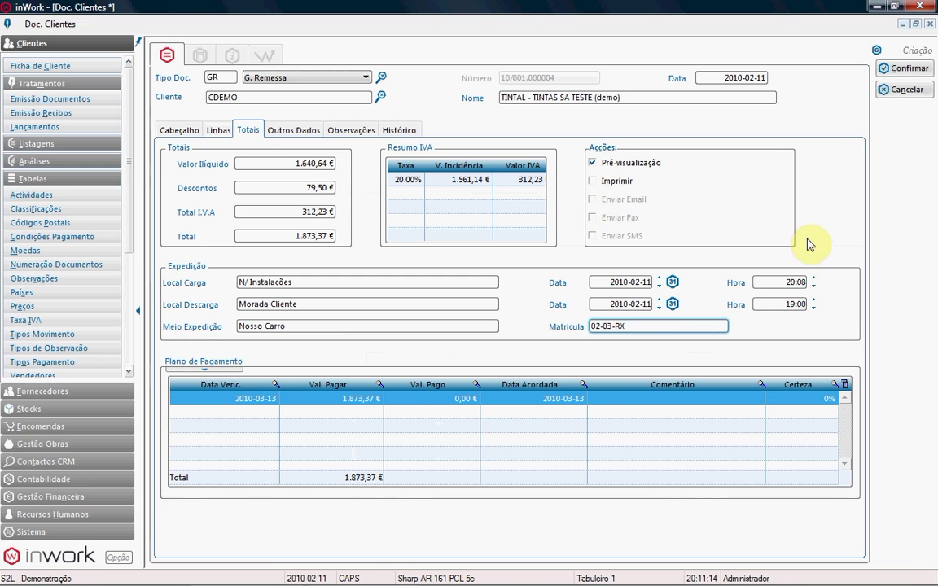
left_click(887, 69)
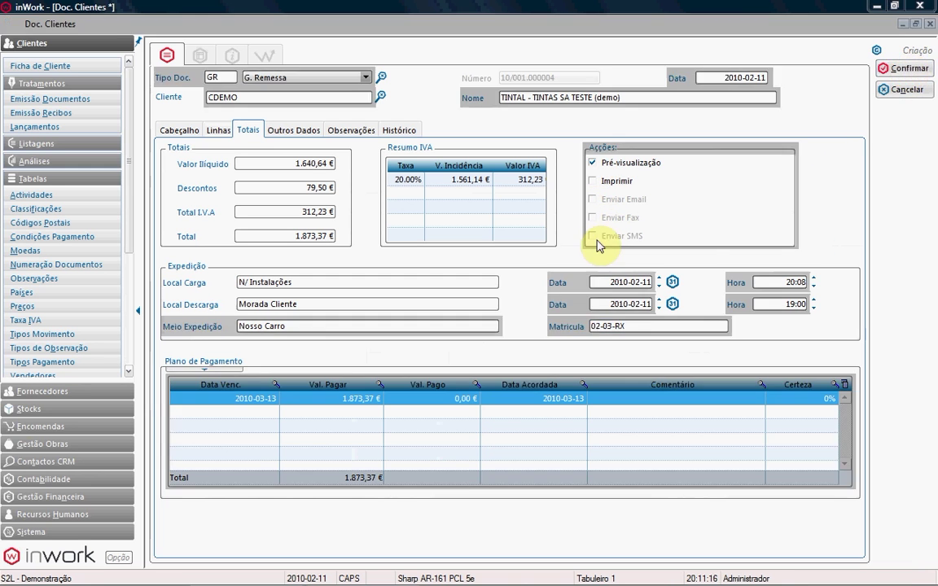
left_click(422, 319)
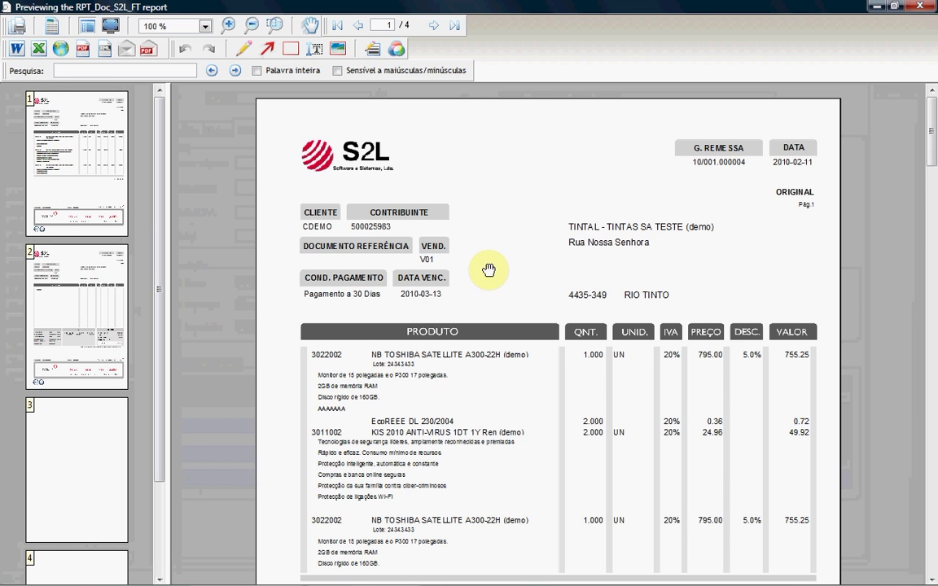
- Examine the first page of the delivery note preview, covering the customer header, product lines, lots and page footer
scroll(485, 269, "down", 1)
left_click_drag(478, 245, 477, 263)
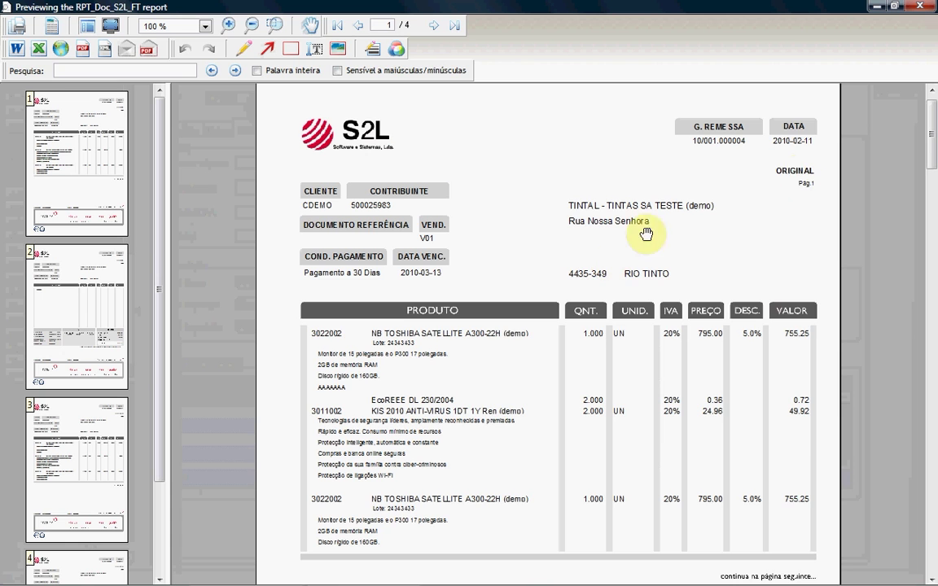
scroll(764, 261, "down", 1)
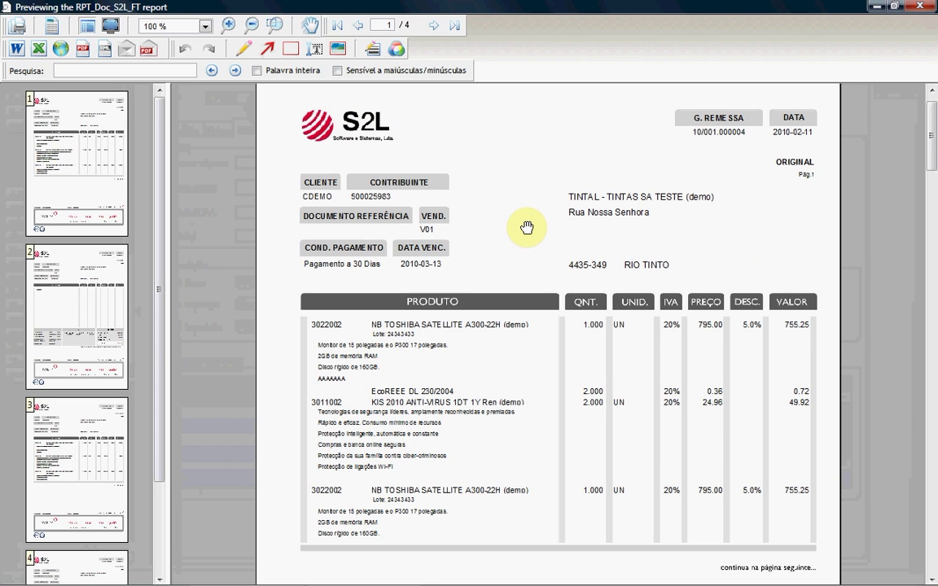
left_click_drag(502, 253, 502, 163)
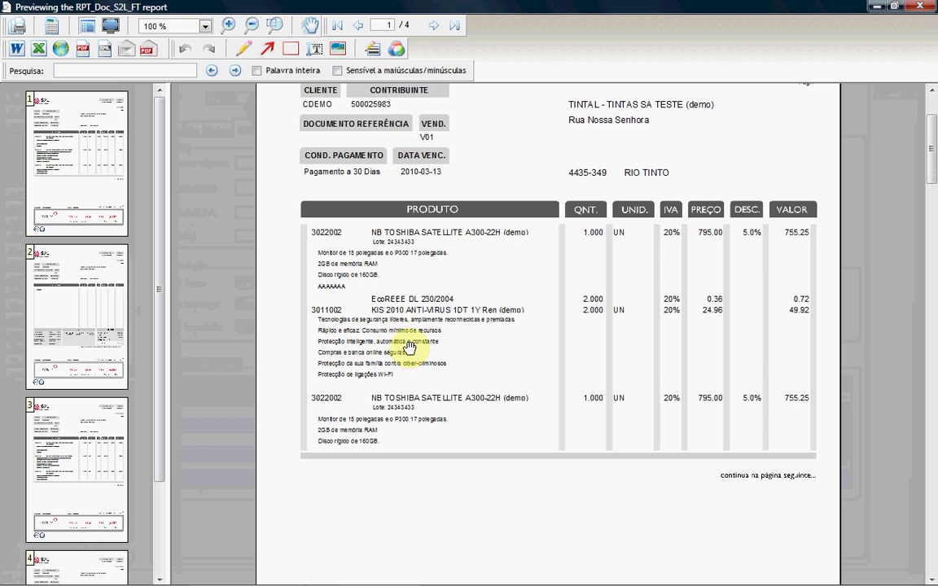
scroll(362, 326, "down", 2)
scroll(408, 308, "down", 2)
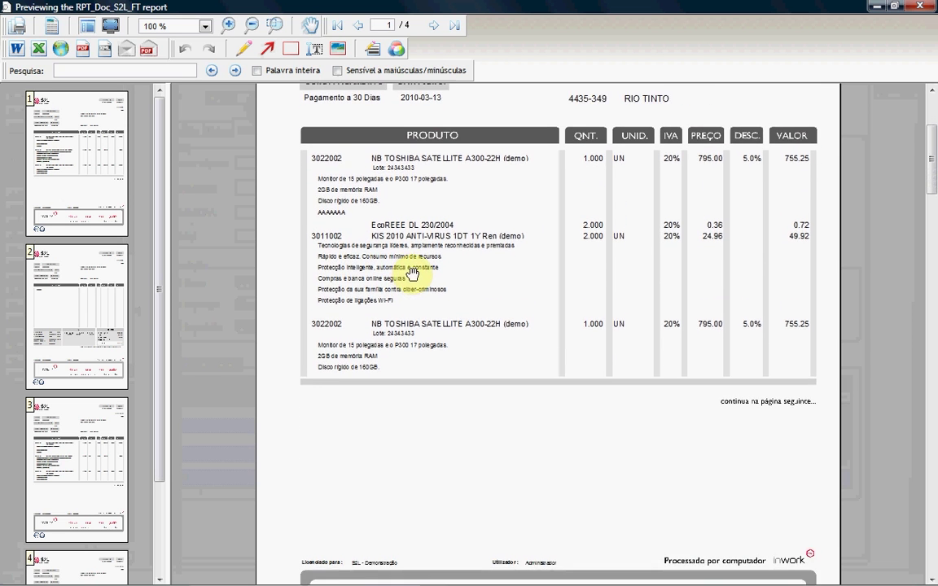
scroll(501, 334, "down", 5)
left_click_drag(501, 334, 508, 463)
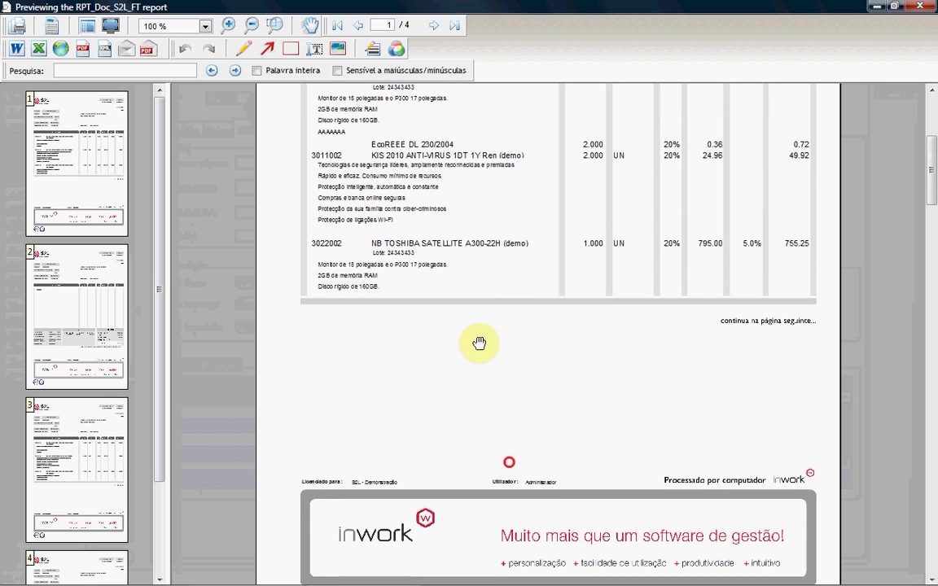
scroll(482, 408, "up", 4)
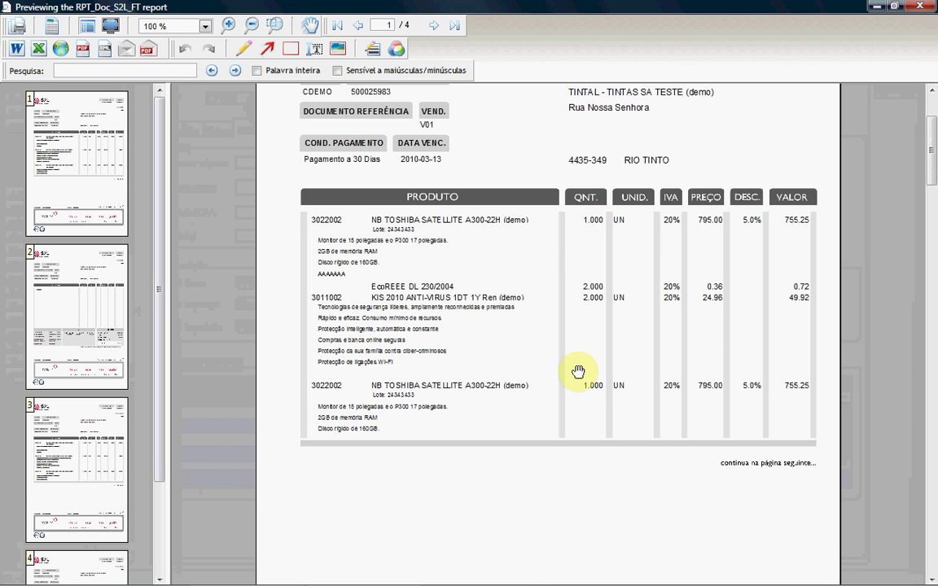
scroll(521, 381, "down", 1)
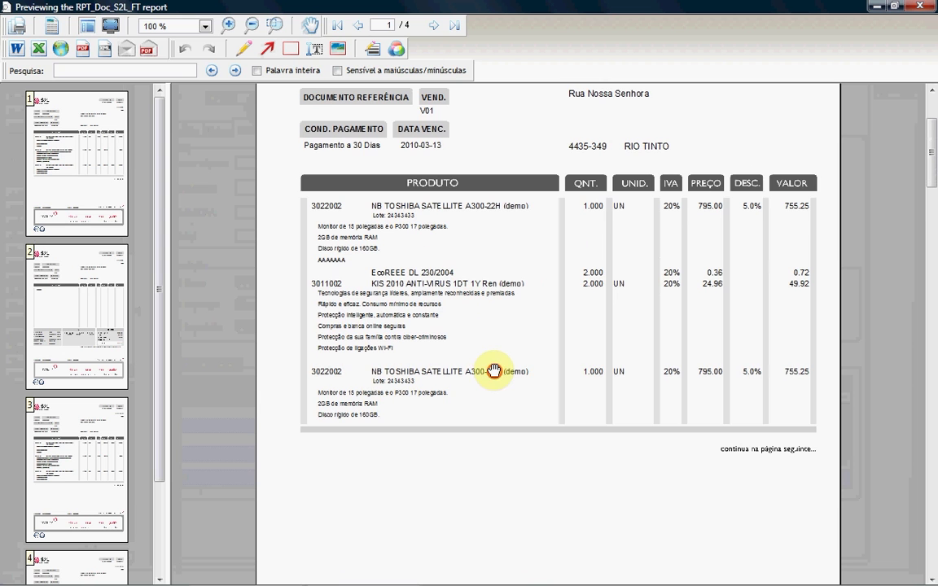
scroll(509, 342, "down", 5)
scroll(520, 381, "down", 9)
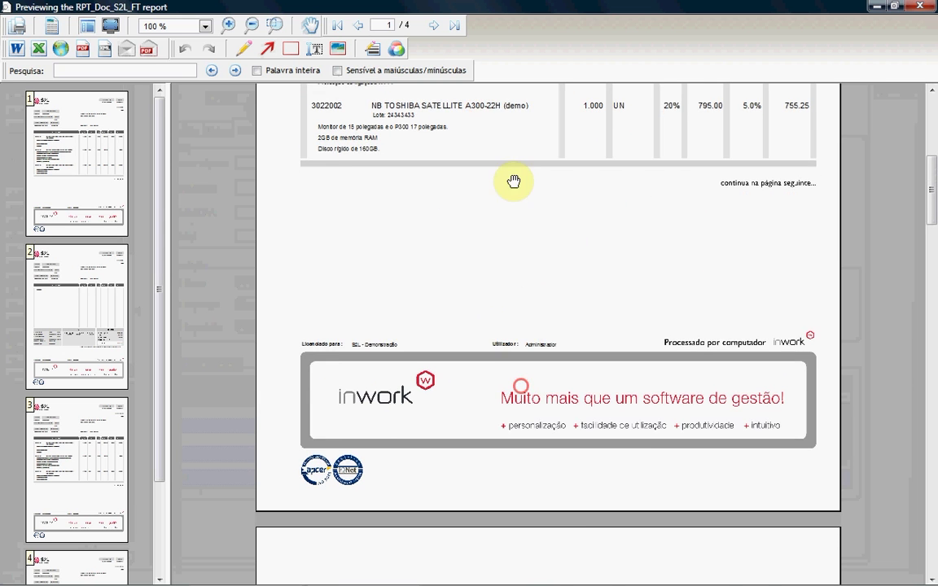
- Review the shipping data, VAT and totals summary on the preview's second page, and return to the first page
scroll(538, 448, "down", 3)
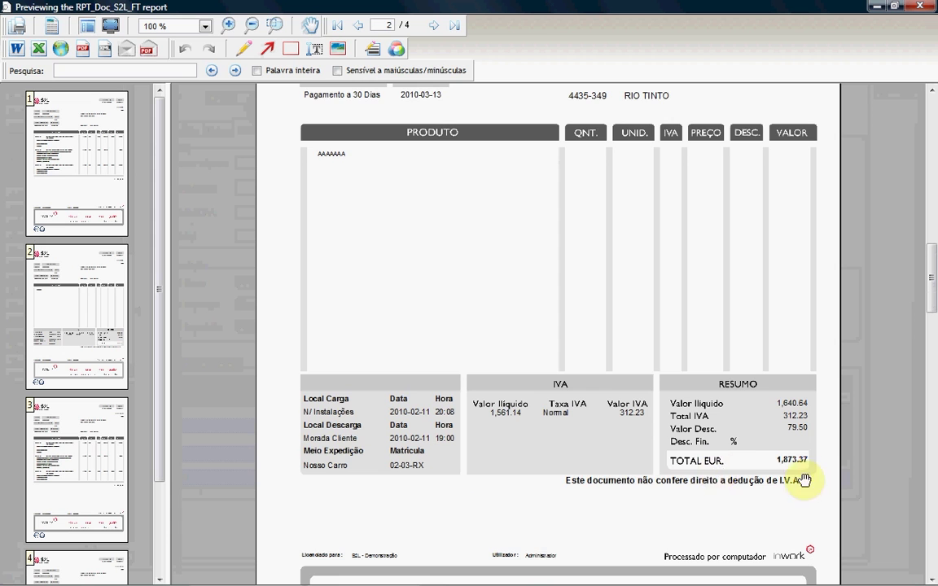
left_click_drag(736, 470, 727, 418)
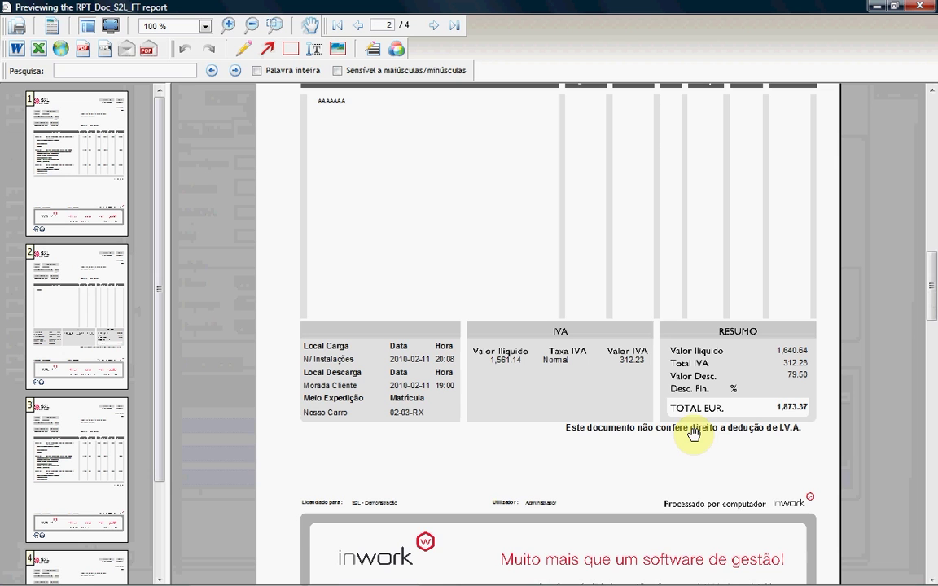
left_click_drag(624, 372, 628, 345)
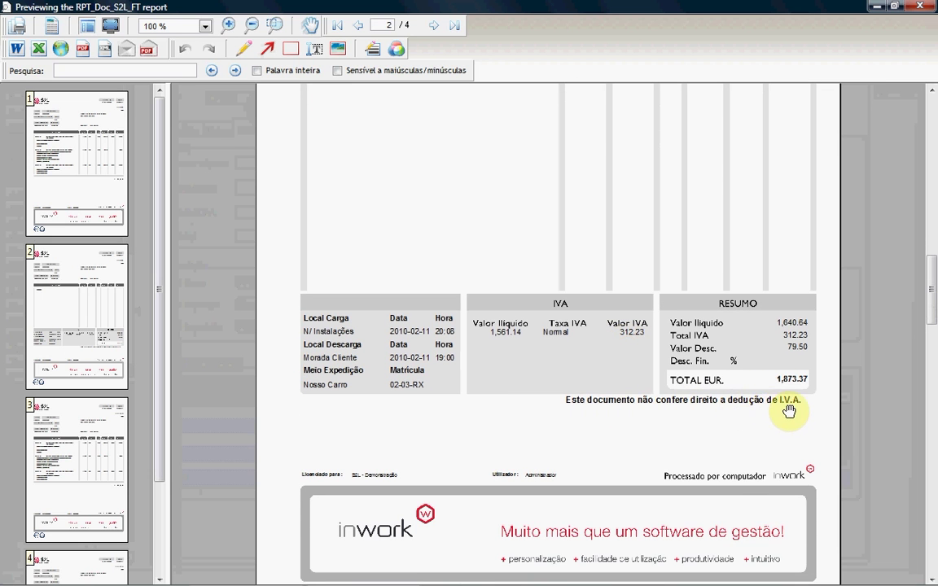
left_click_drag(759, 408, 760, 463)
left_click_drag(721, 296, 744, 455)
left_click_drag(716, 147, 698, 456)
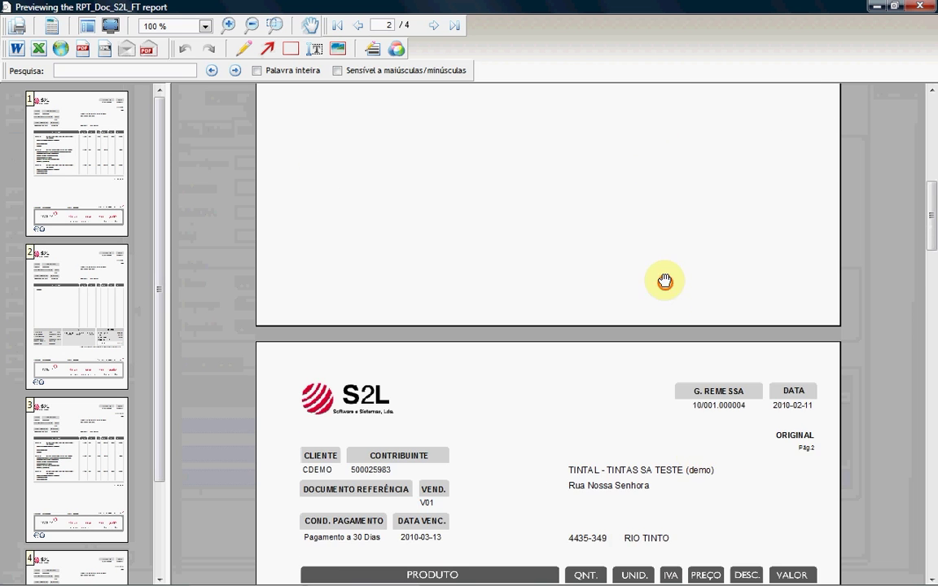
left_click_drag(666, 281, 747, 391)
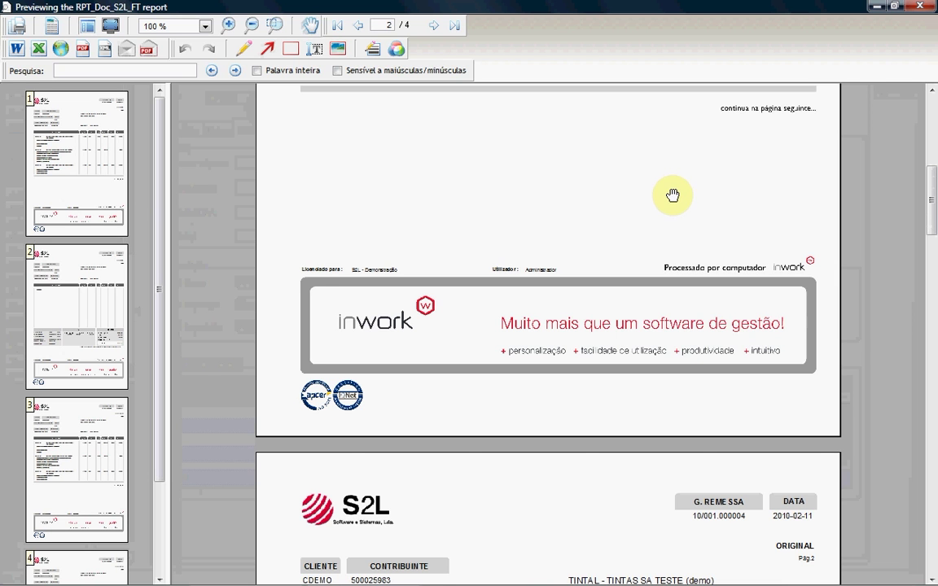
left_click_drag(651, 180, 661, 457)
left_click_drag(611, 175, 629, 344)
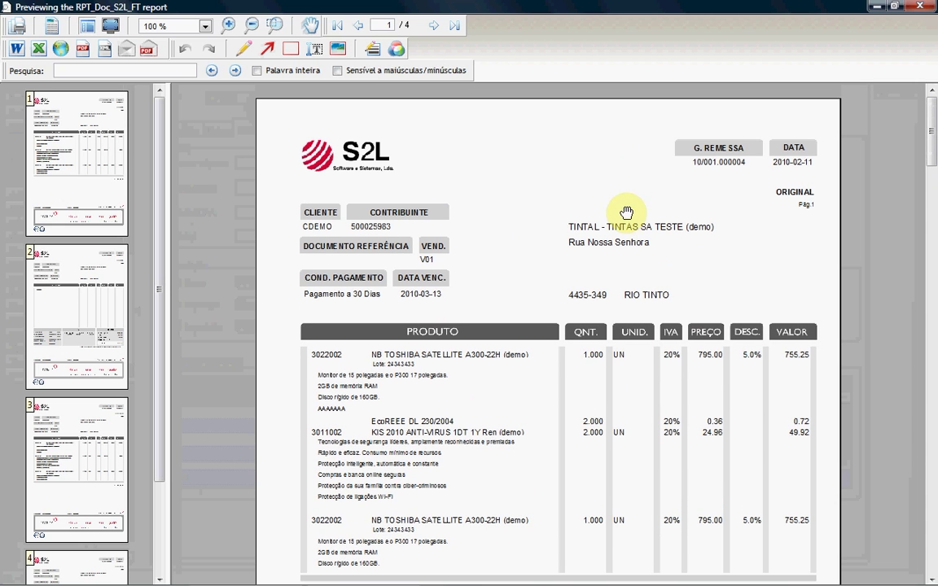
- Create an e-mail with the delivery note attached as PDF, and open the attachment RPT_Doc_S2L_FT_1.PDF to look through it
left_click(147, 54)
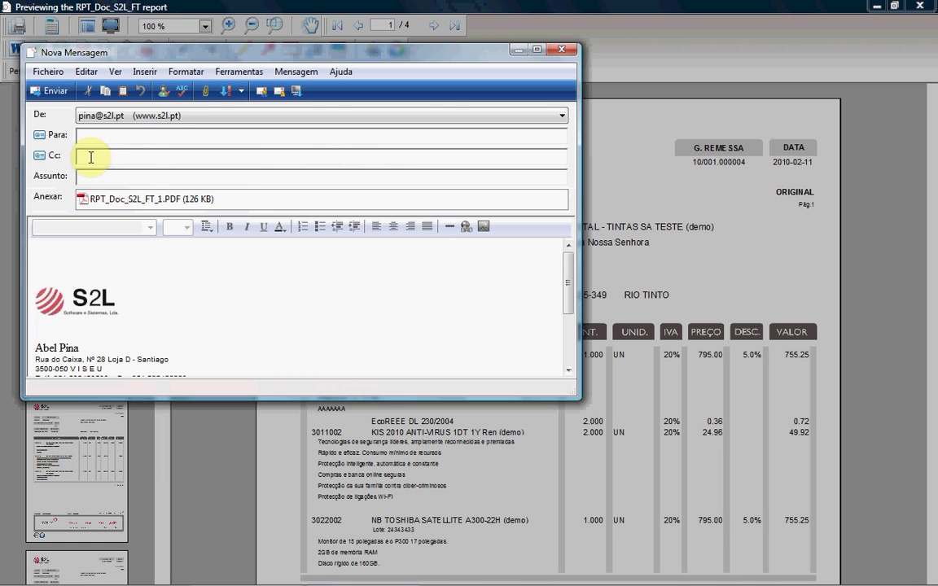
double_click(120, 205)
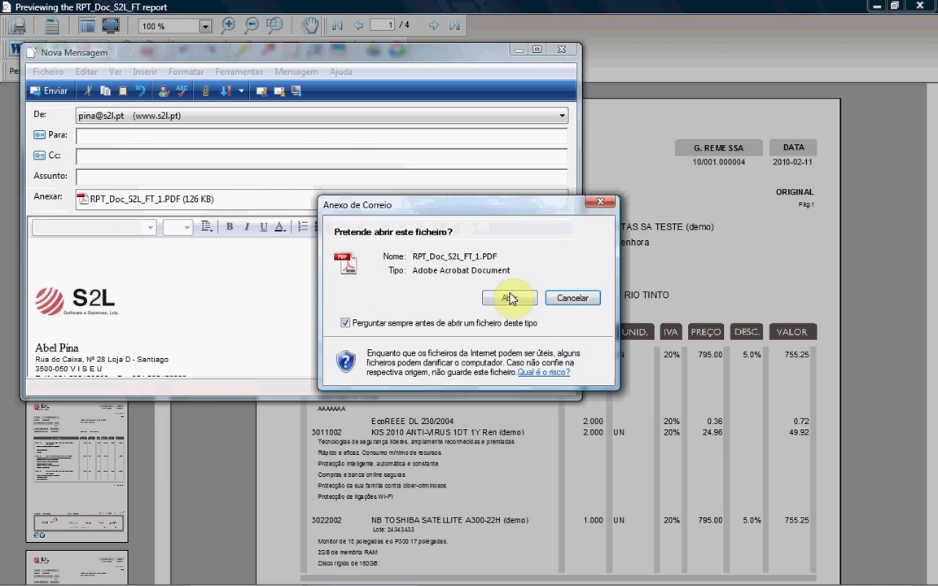
left_click(508, 298)
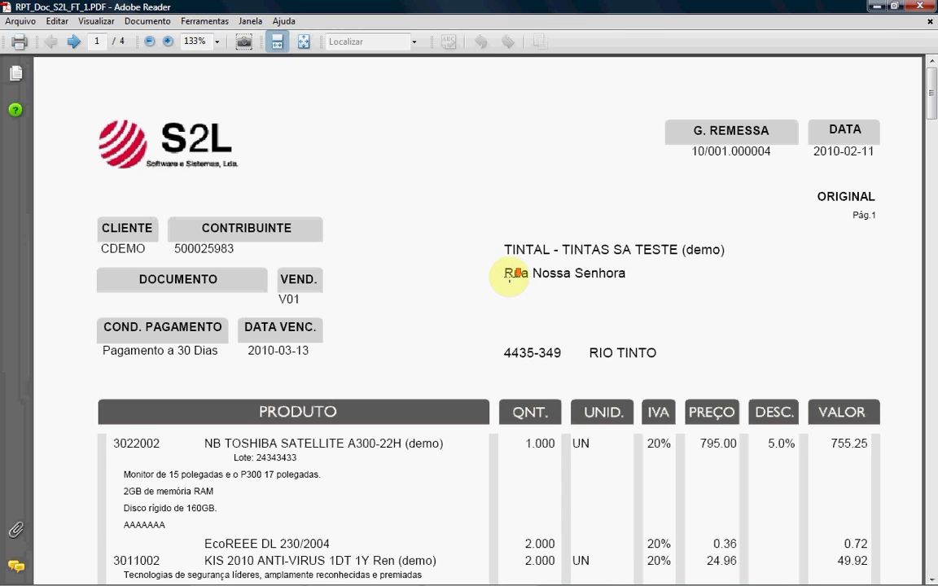
scroll(508, 283, "down", 10)
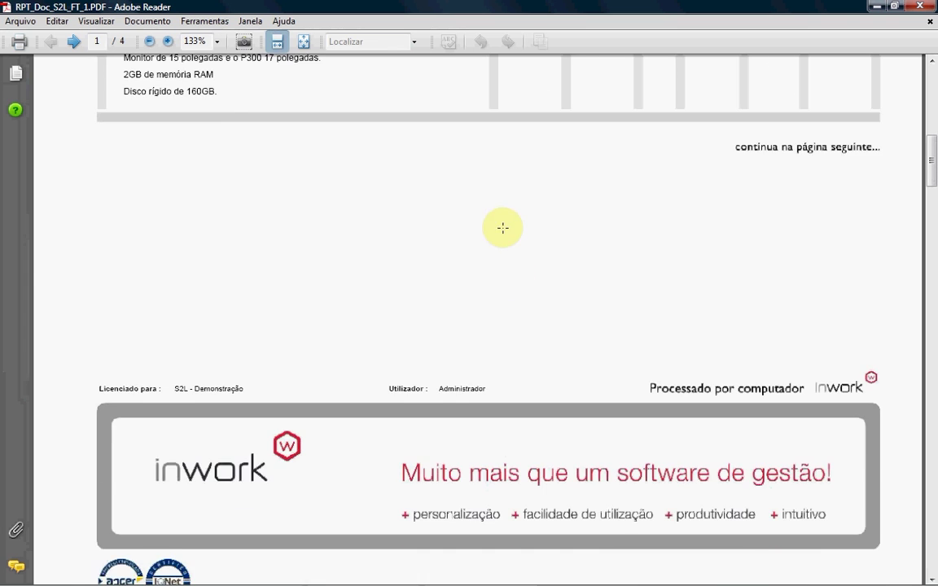
scroll(503, 227, "up", 8)
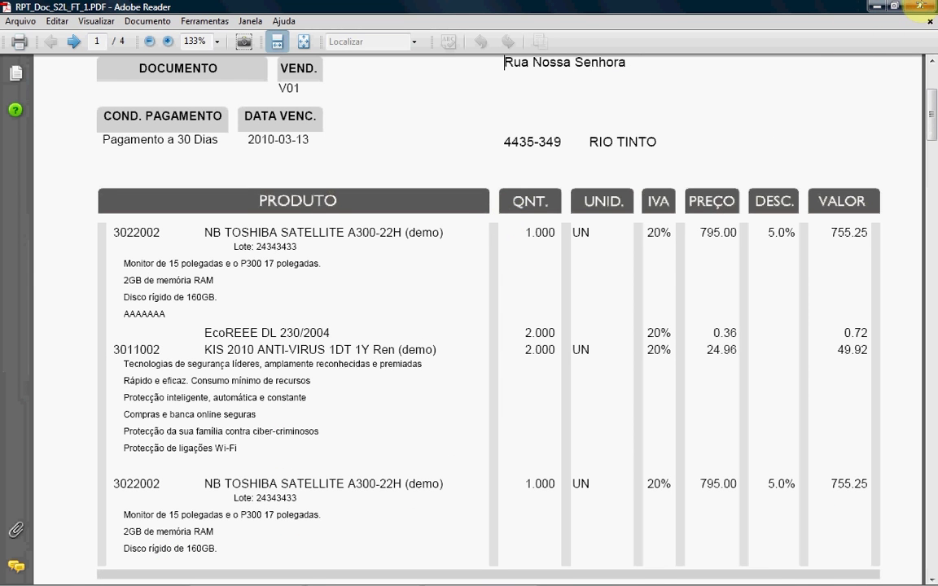
- Close the PDF attachment, discard the new e-mail message and leave the delivery note preview
scroll(923, 9, "up", 3)
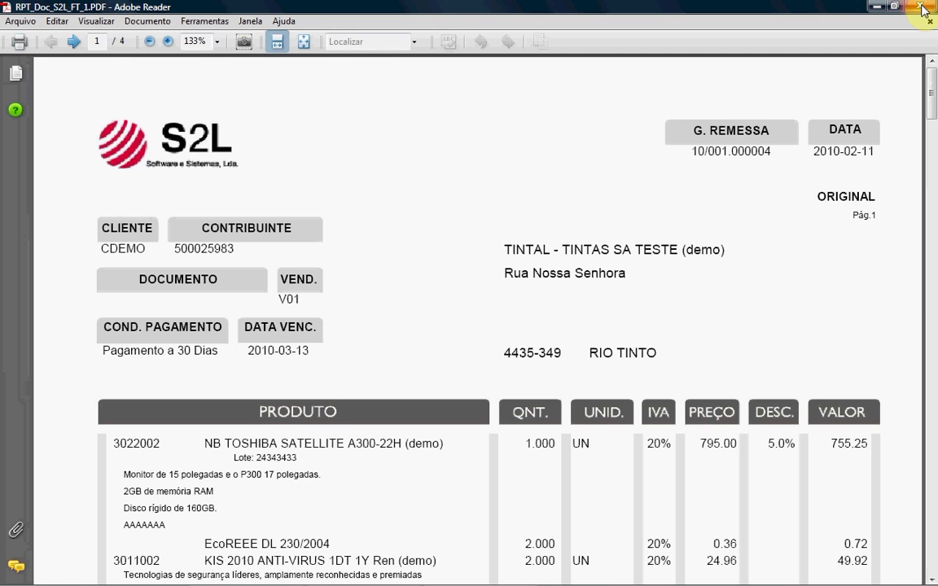
left_click(922, 10)
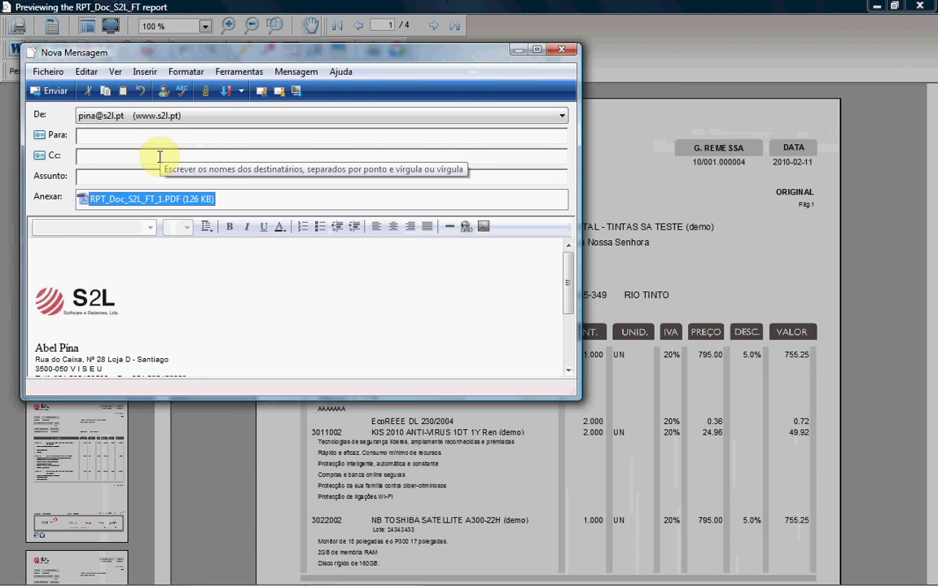
key("Escape")
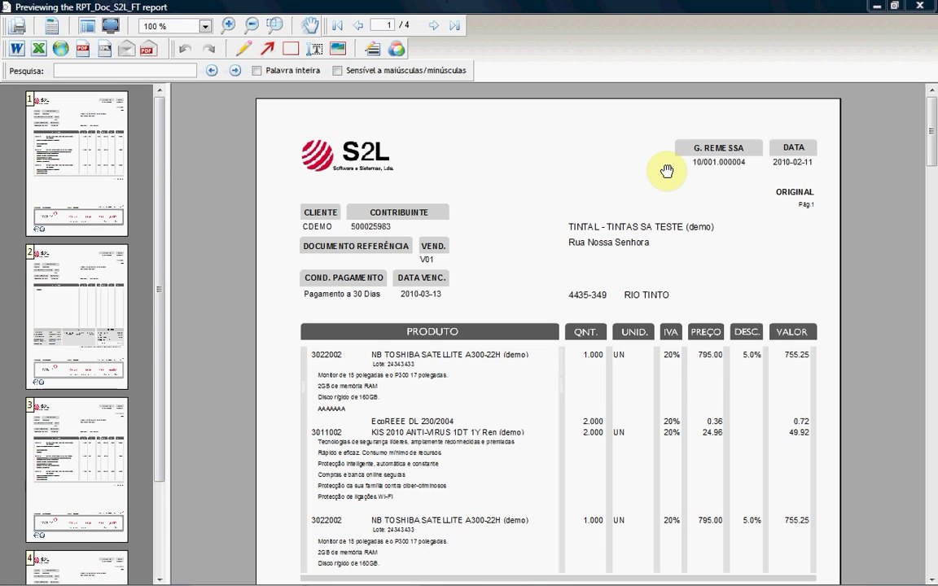
left_click(926, 10)
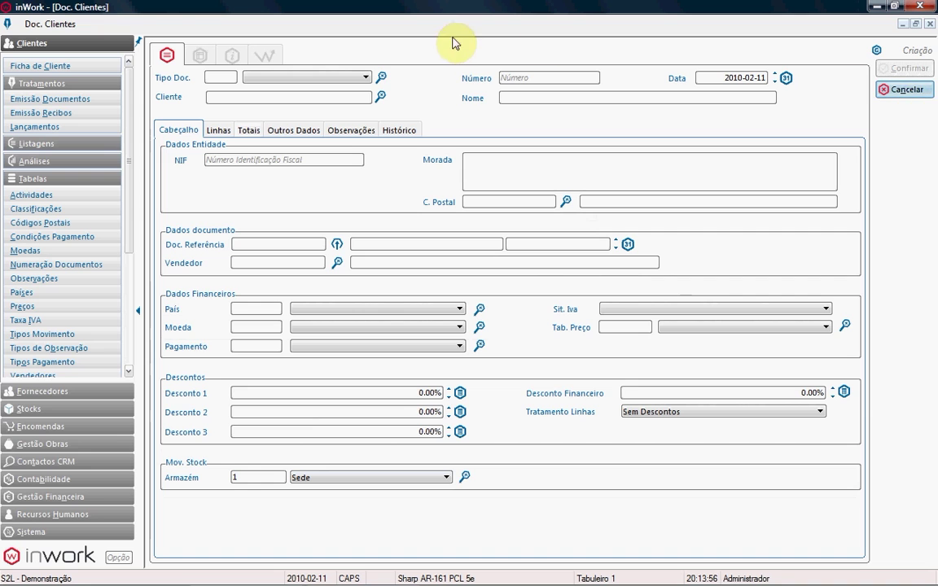
- Set the new customer document's type to FT (Factura)
left_click(213, 76)
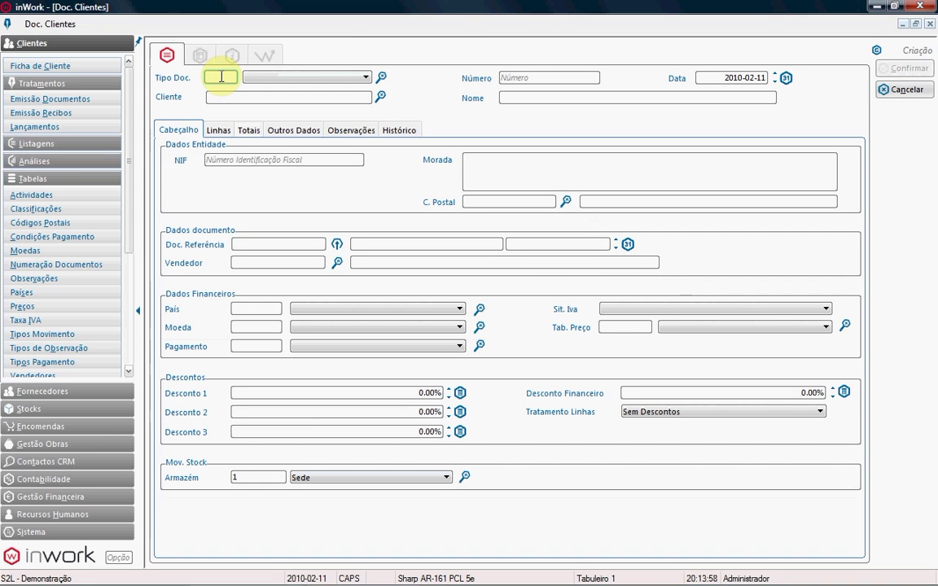
type("FT")
left_click(226, 95)
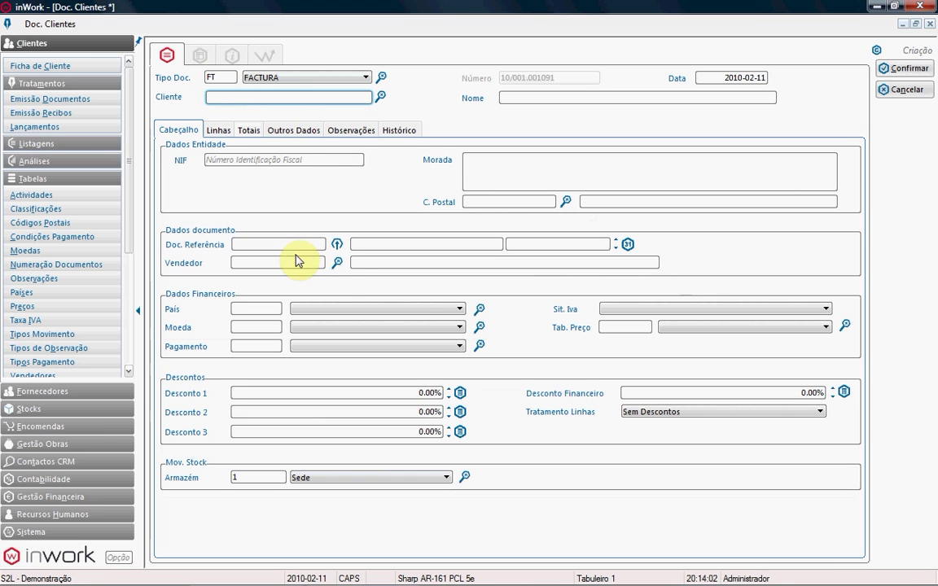
- Search the reference documents available for import with GR, and look over the search filter options
left_click(337, 245)
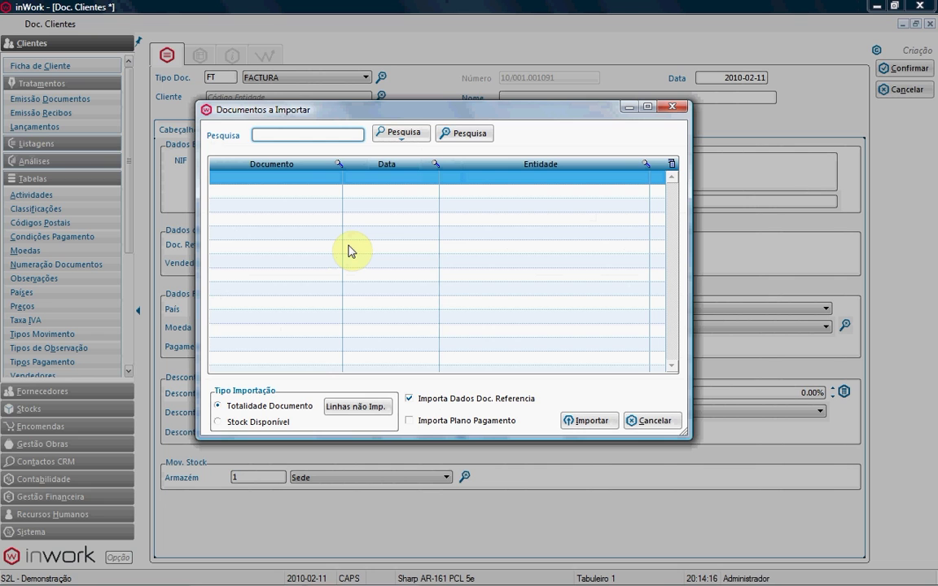
type("GR")
key("Return")
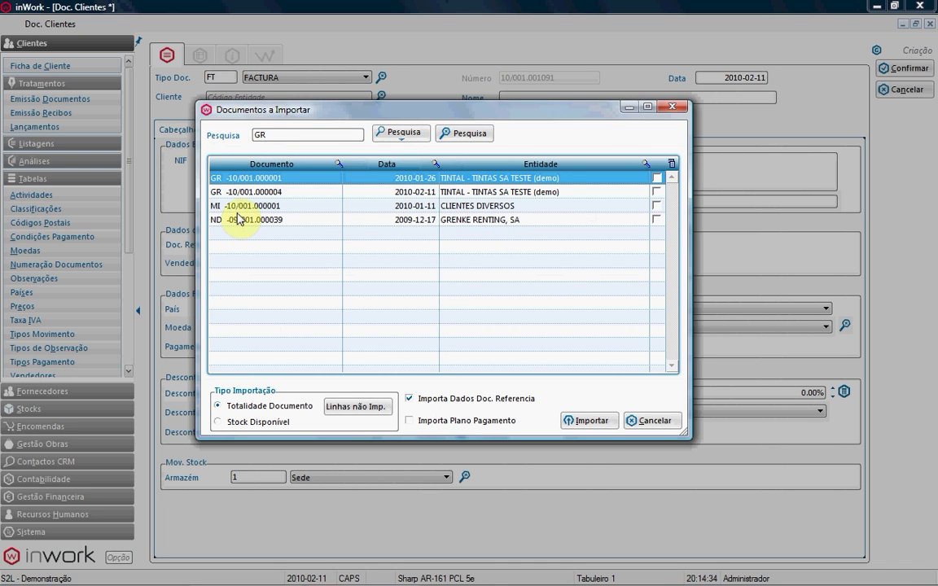
left_click(396, 135)
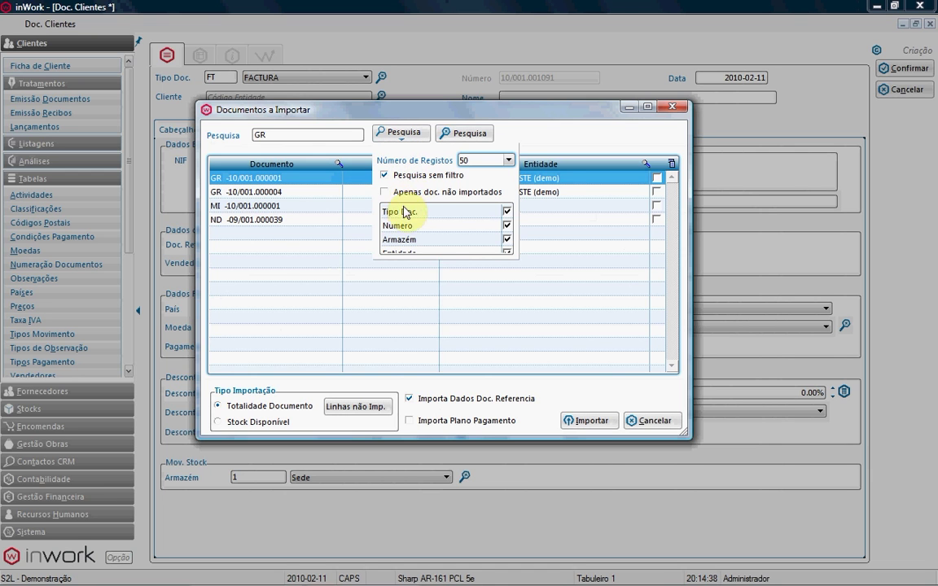
scroll(432, 238, "down", 1)
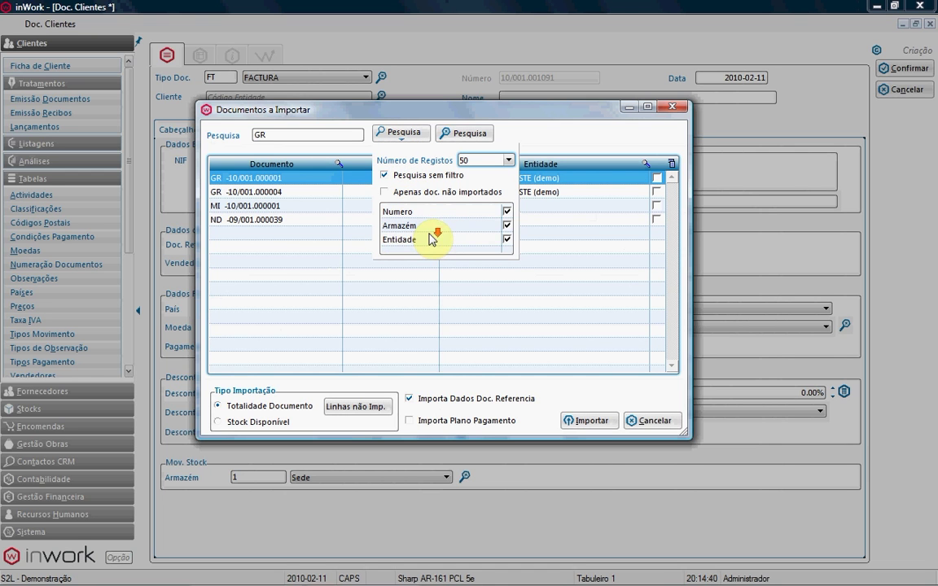
scroll(435, 244, "up", 1)
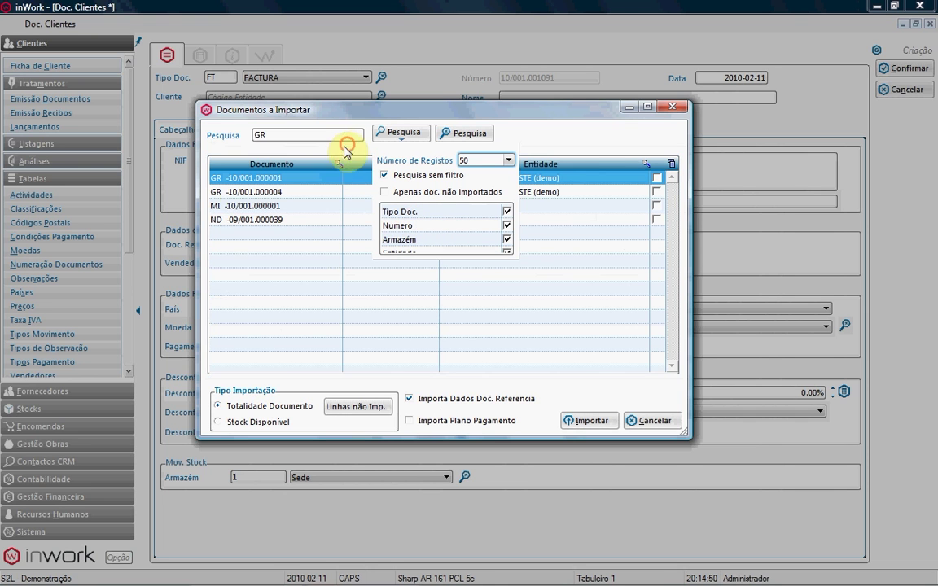
left_click(314, 220)
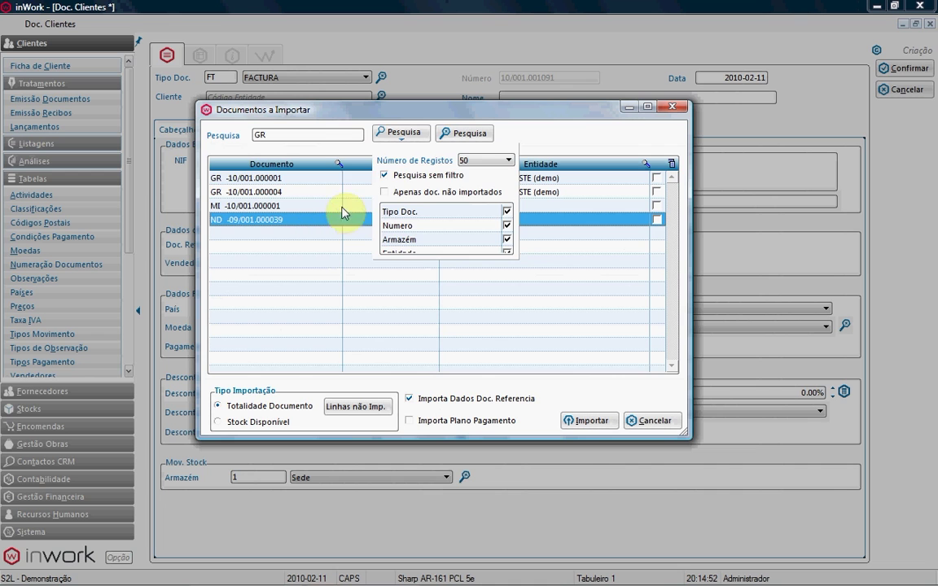
left_click(387, 140)
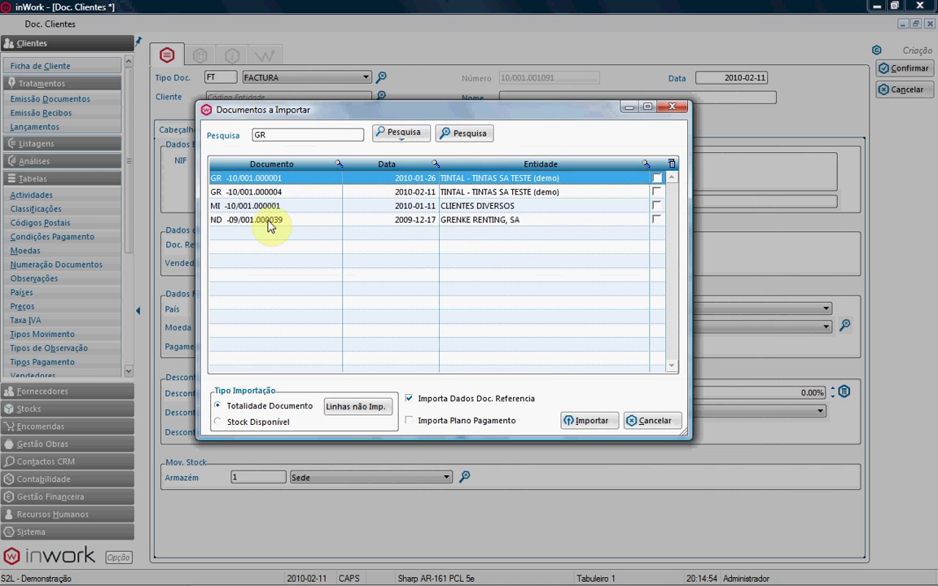
left_click(264, 220)
left_click(656, 220)
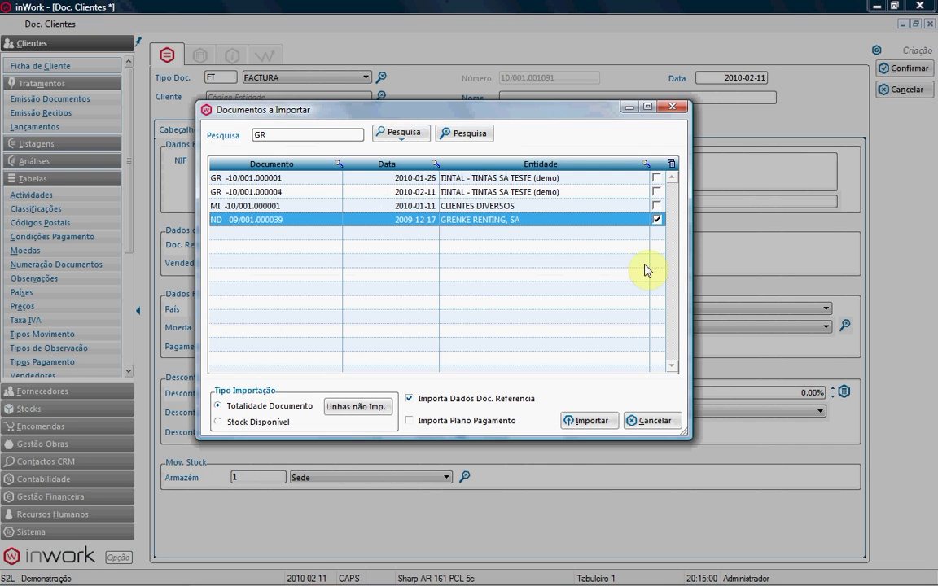
left_click(656, 220)
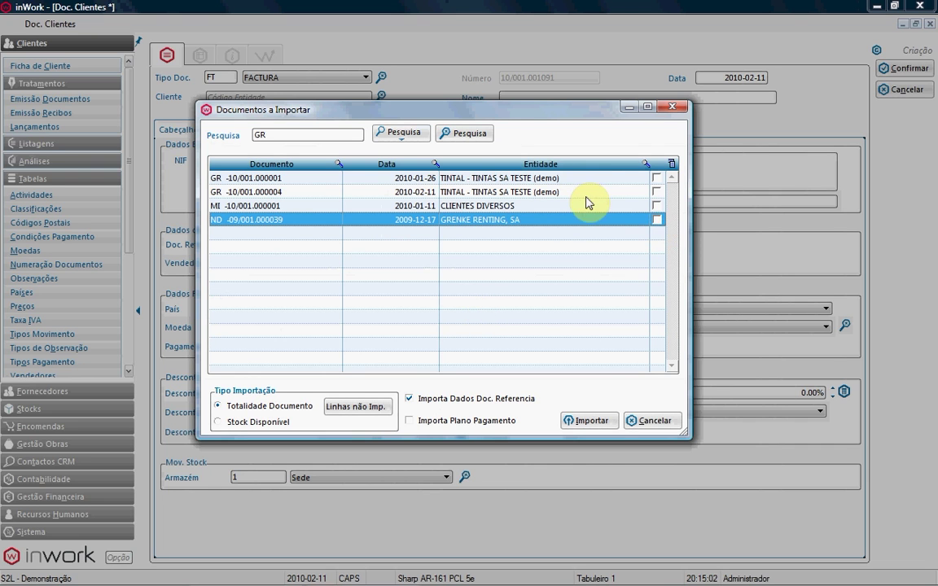
- Import the TINTAL - TINTAS SA TESTE (demo) delivery note (GR) dated 2010-02-11 into the invoice
left_click(656, 192)
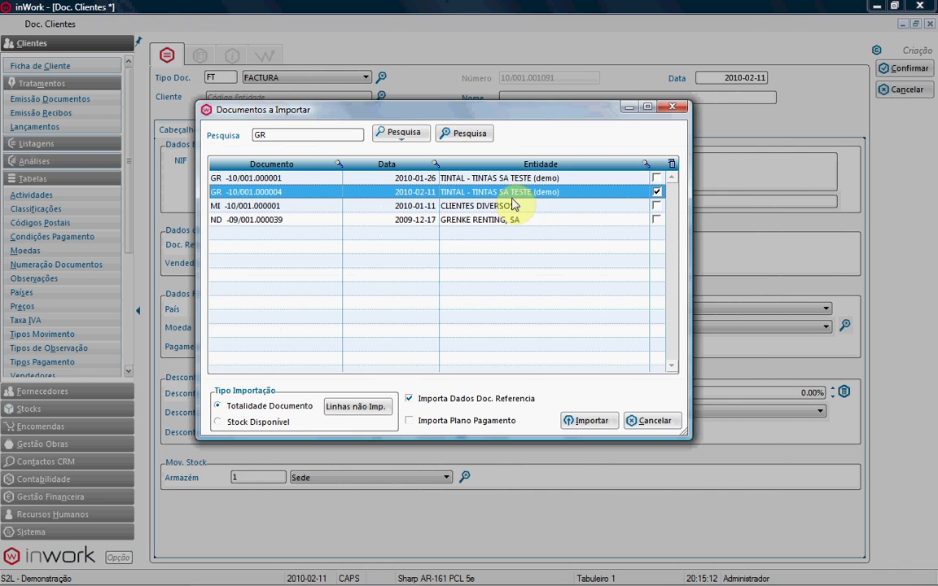
left_click(657, 192)
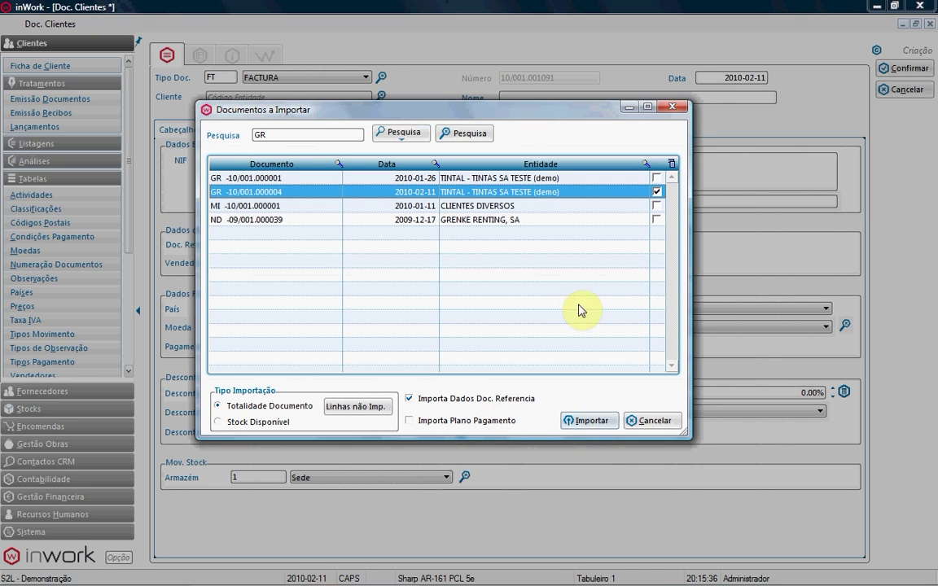
left_click(588, 420)
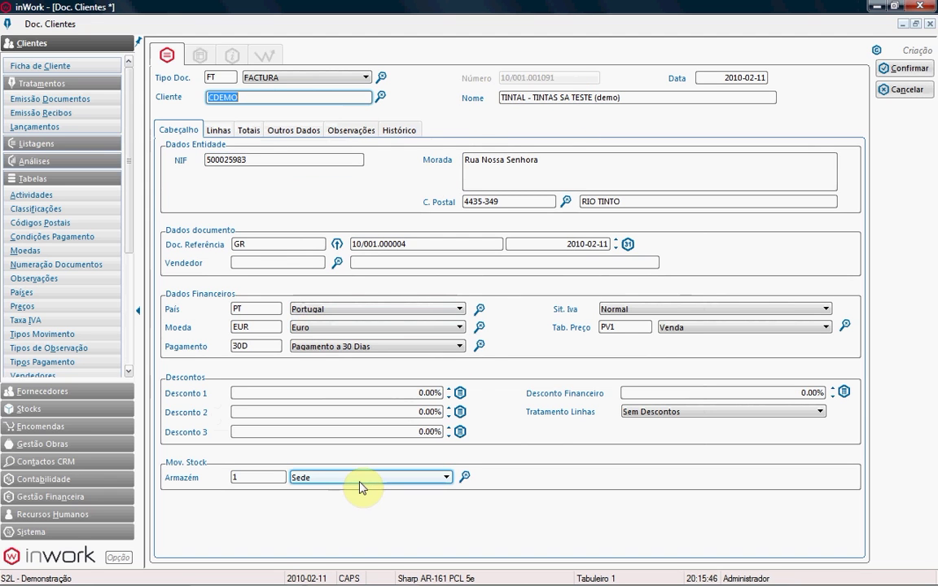
- Select lot 24343433 for the invoice's last NB TOSHIBA SATELLITE A300-22H line and save the line
left_click(222, 129)
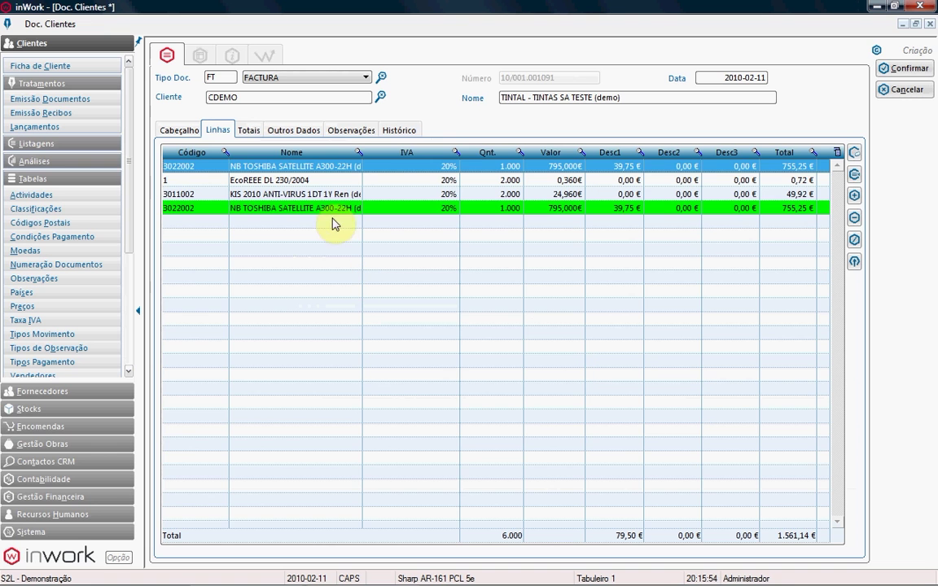
left_click(305, 208)
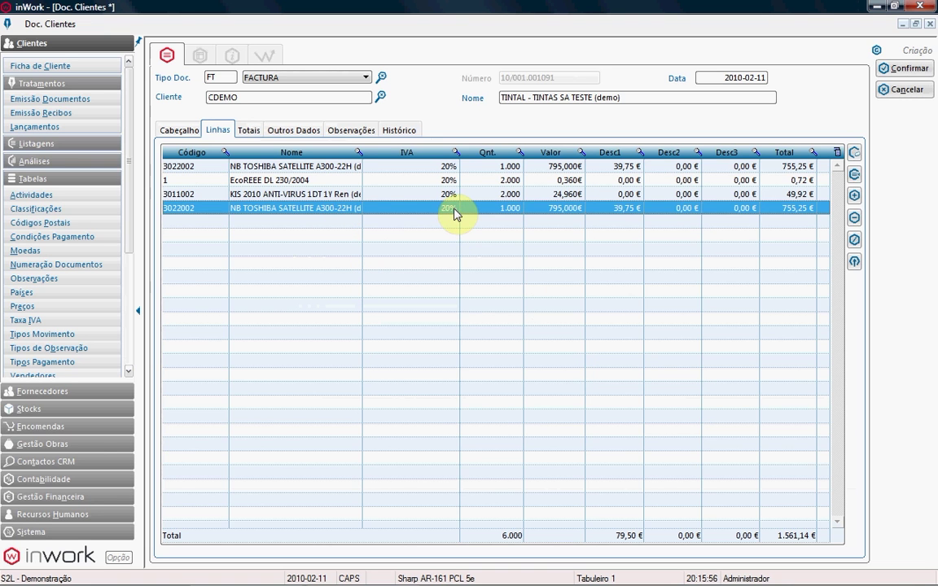
double_click(455, 210)
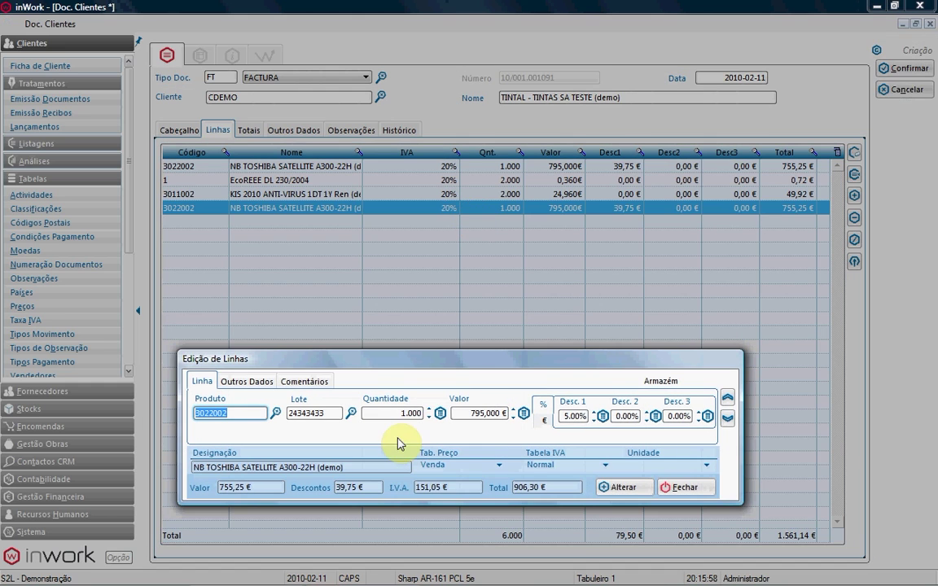
left_click(350, 413)
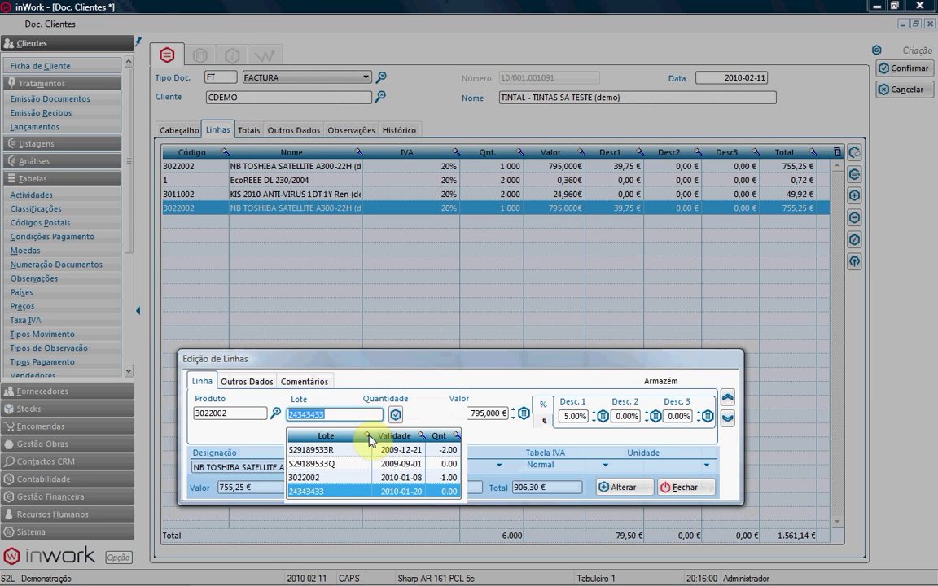
left_click(402, 493)
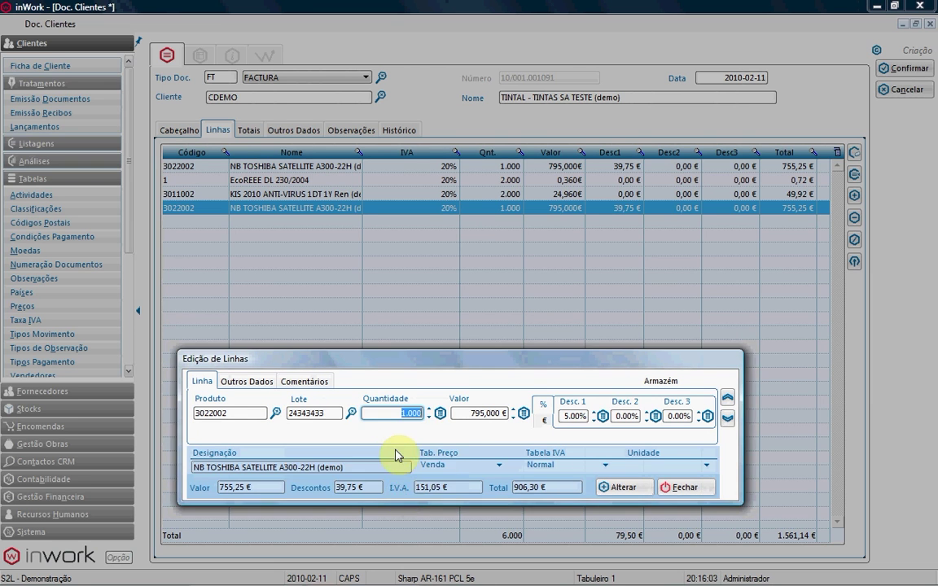
left_click(644, 489)
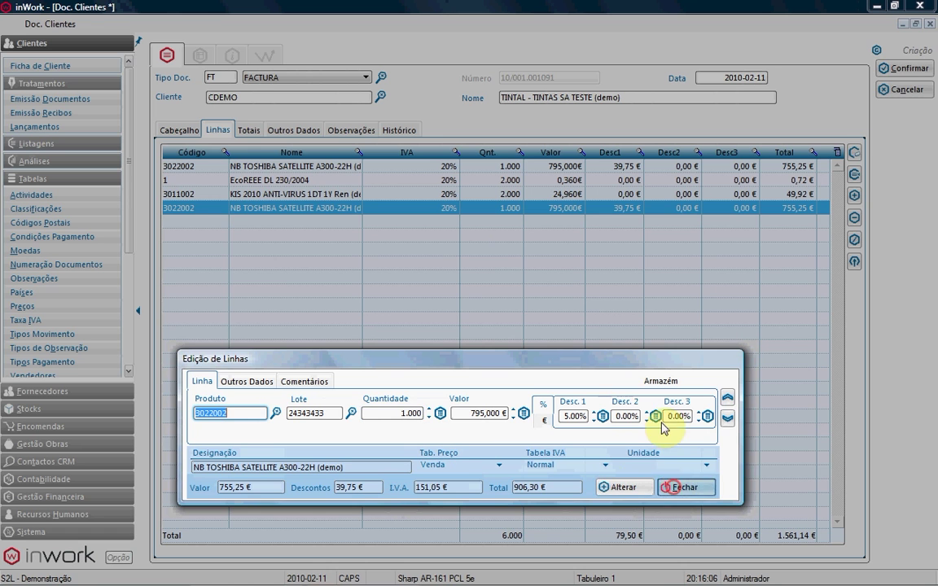
key("Escape")
- Review the imported product lines, the totals with shipping data and payment plan, and the invoice's header data
left_click(505, 180)
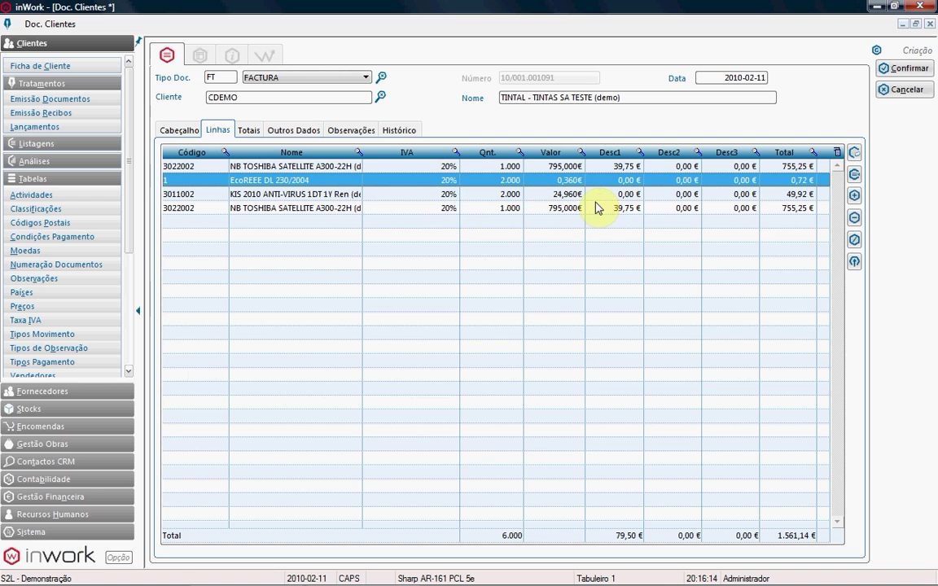
left_click(253, 130)
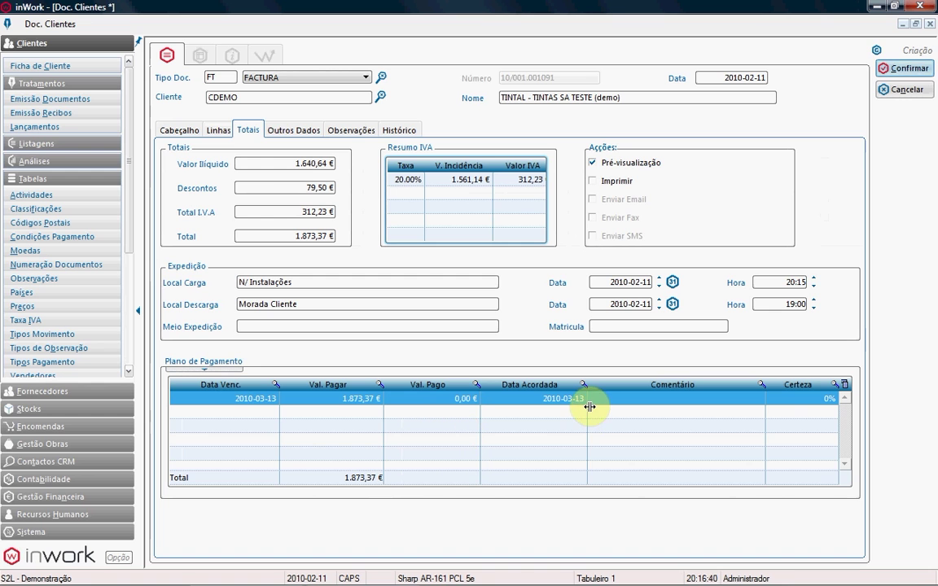
left_click(181, 129)
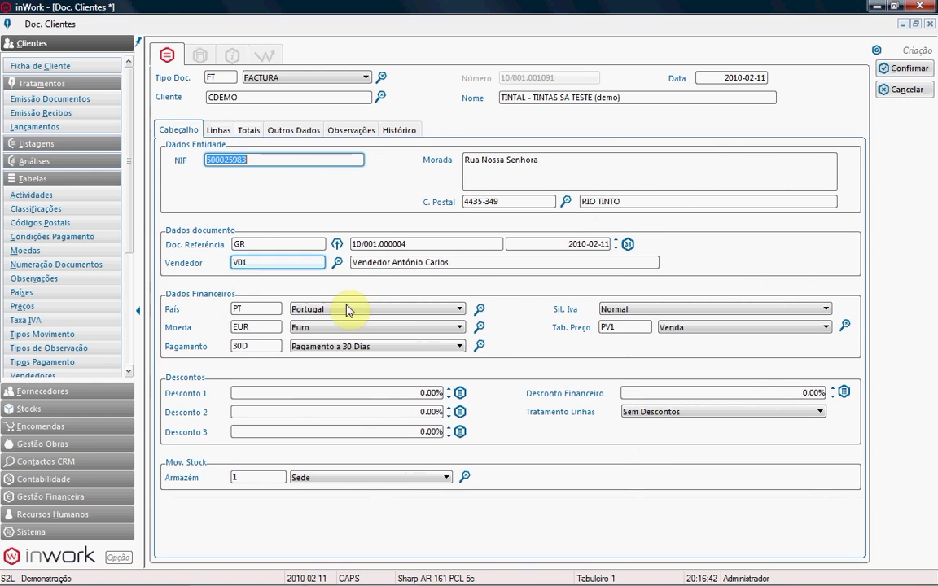
- Set the value of the payment plan's 2010-03-13 instalment to 500 € and try to confirm the plan
left_click(249, 130)
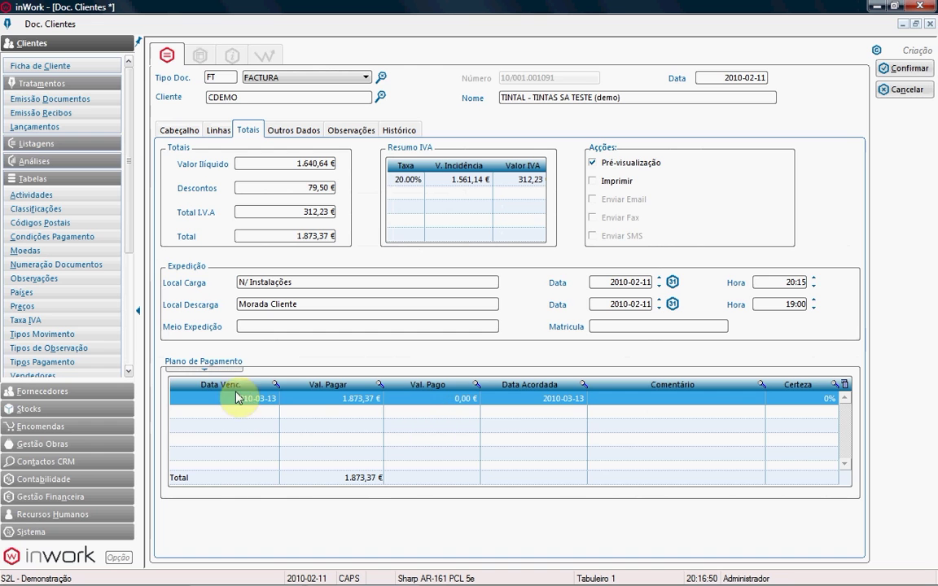
left_click(215, 371)
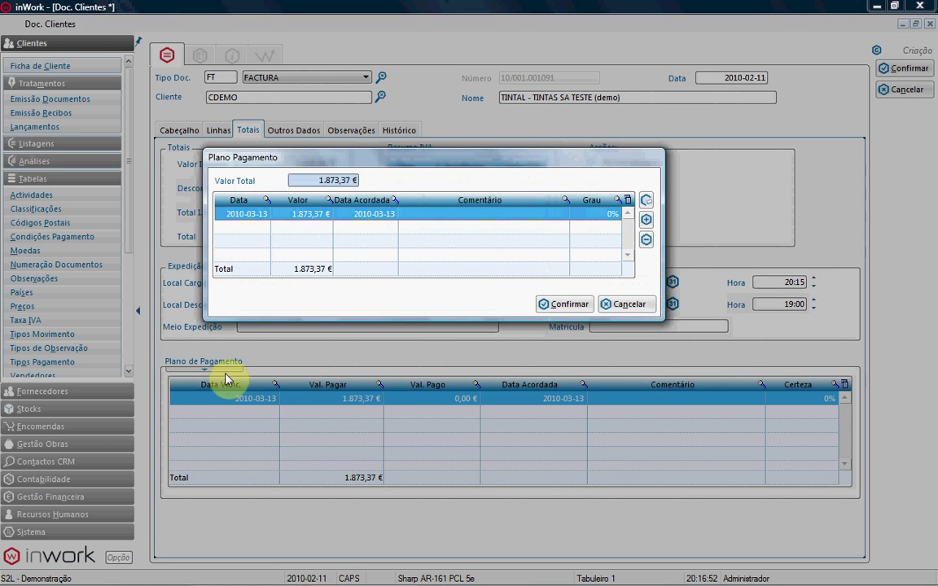
left_click(645, 201)
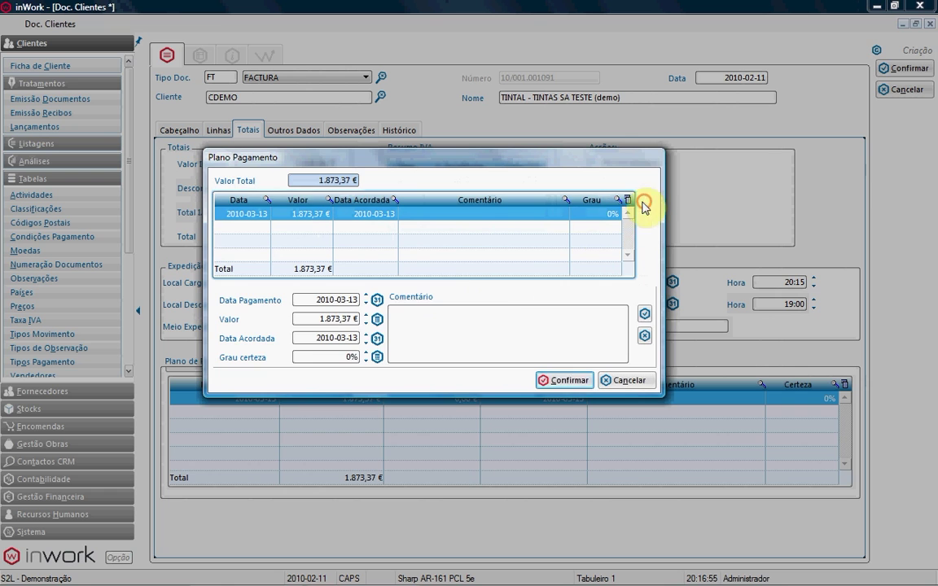
left_click(340, 337)
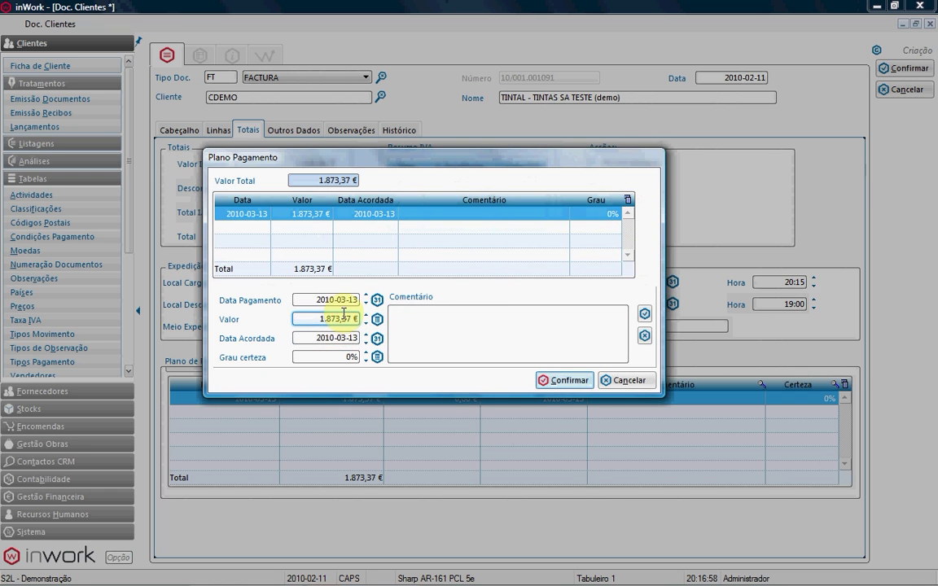
left_click(313, 318)
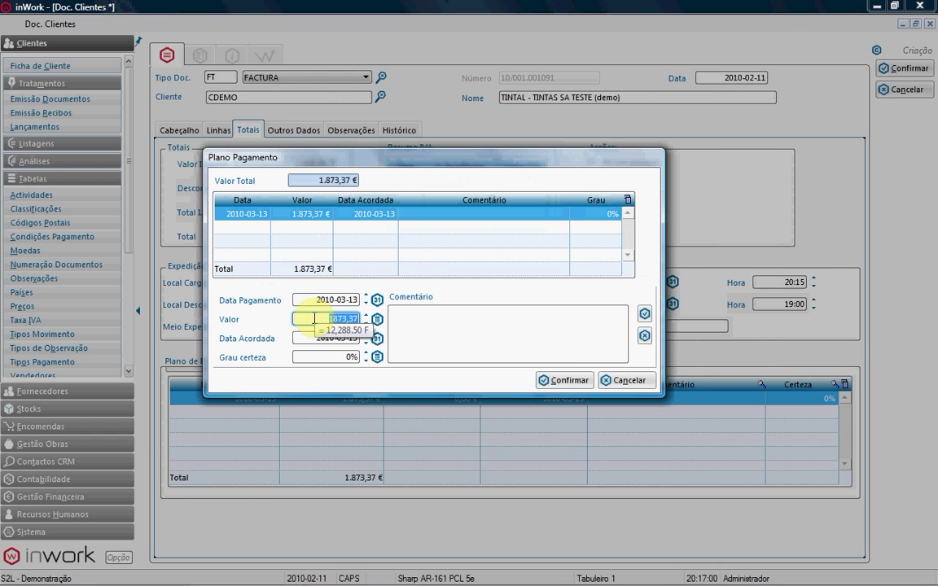
type("500")
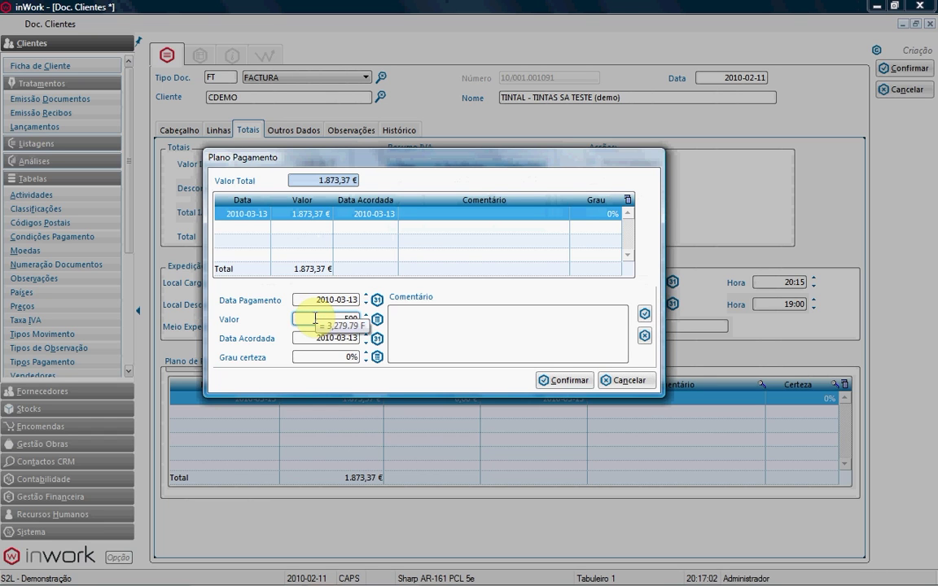
key("Tab")
left_click(560, 384)
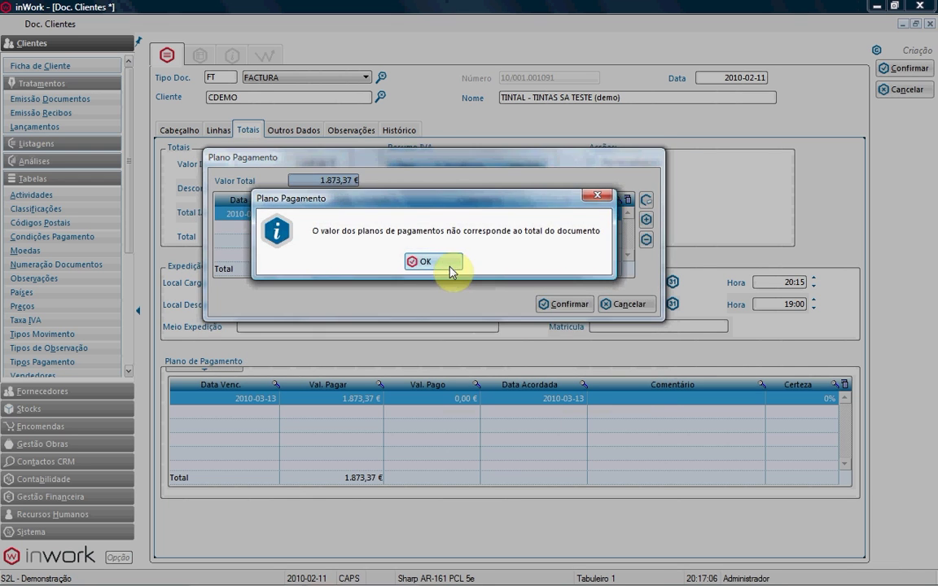
left_click(450, 267)
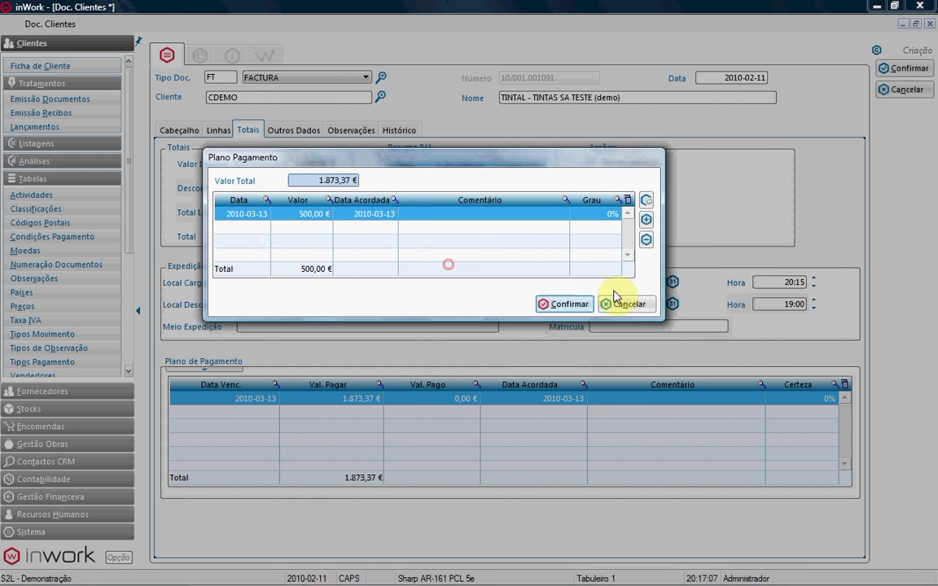
- Add a second instalment to the payment plan with payment date 2010-04-13 for the remaining amount
left_click(645, 220)
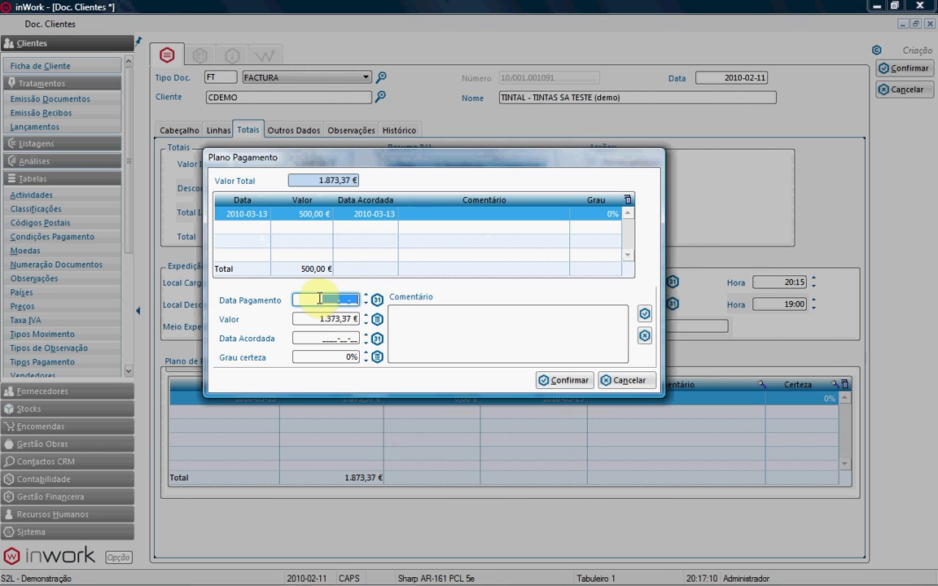
left_click(366, 297)
left_click(376, 299)
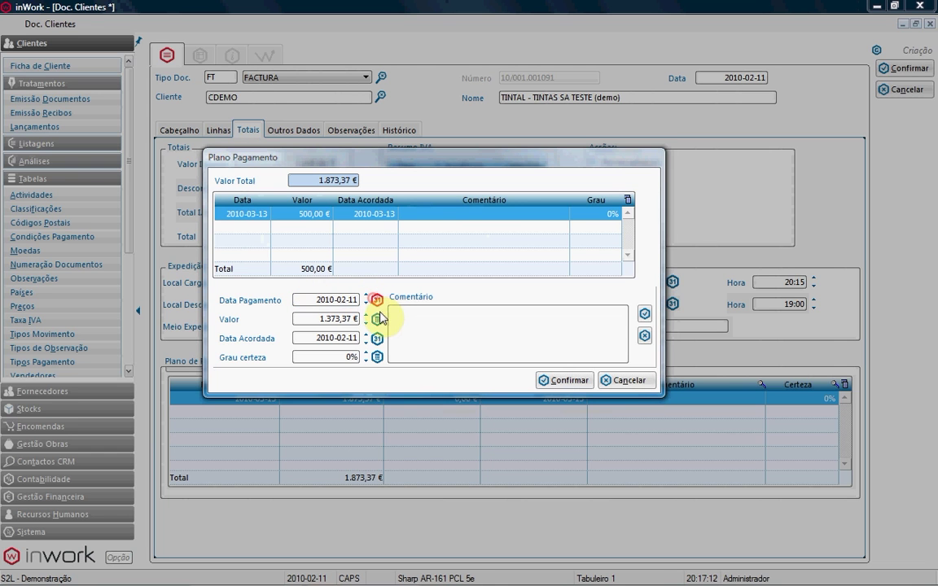
left_click(436, 320)
left_click(436, 319)
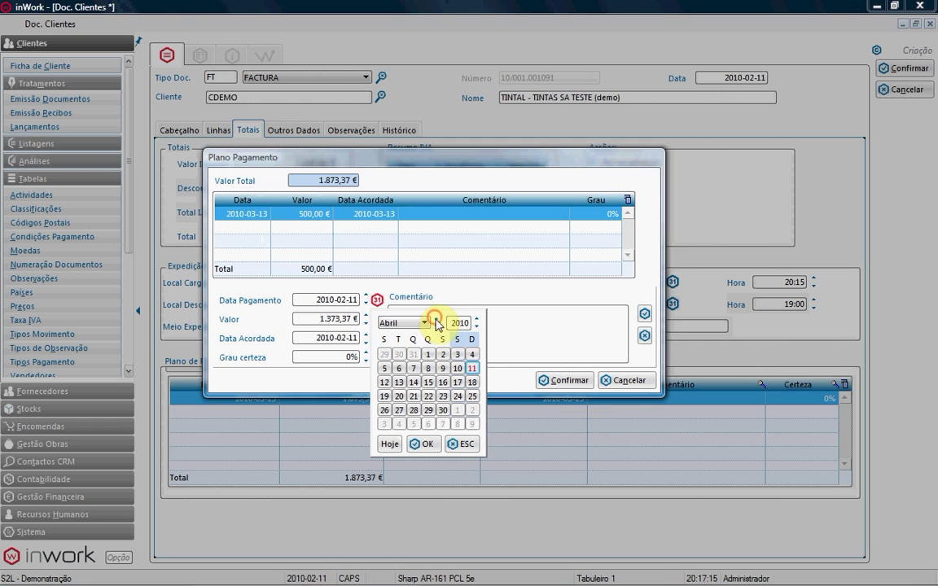
left_click(399, 383)
left_click(423, 444)
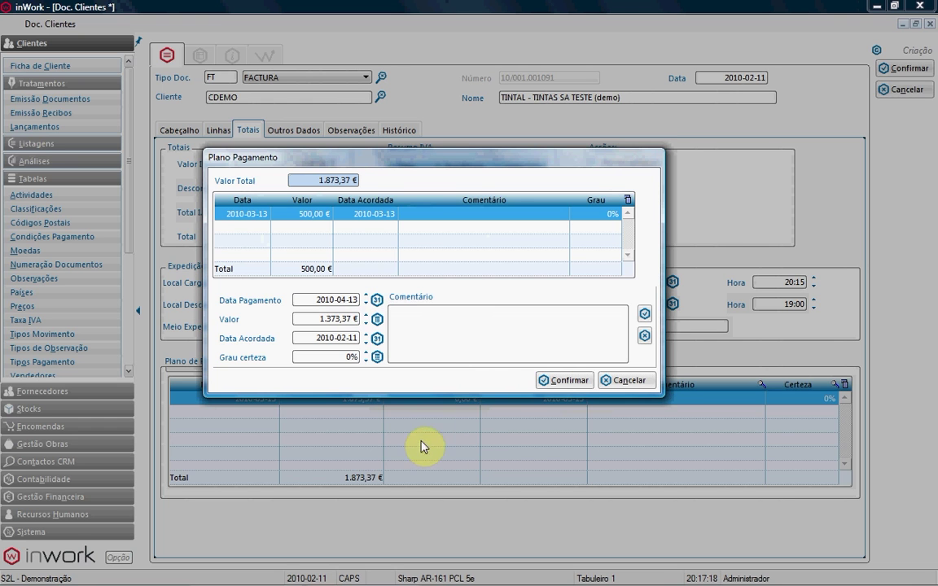
- Set the second instalment's agreed date to 2010-04-13, save the instalment and confirm the payment plan
left_click(377, 338)
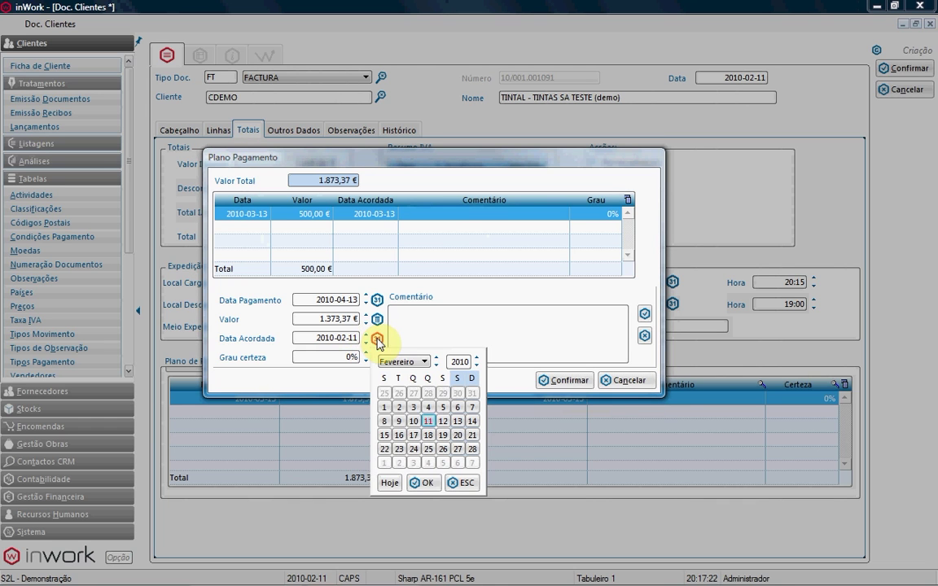
left_click(425, 362)
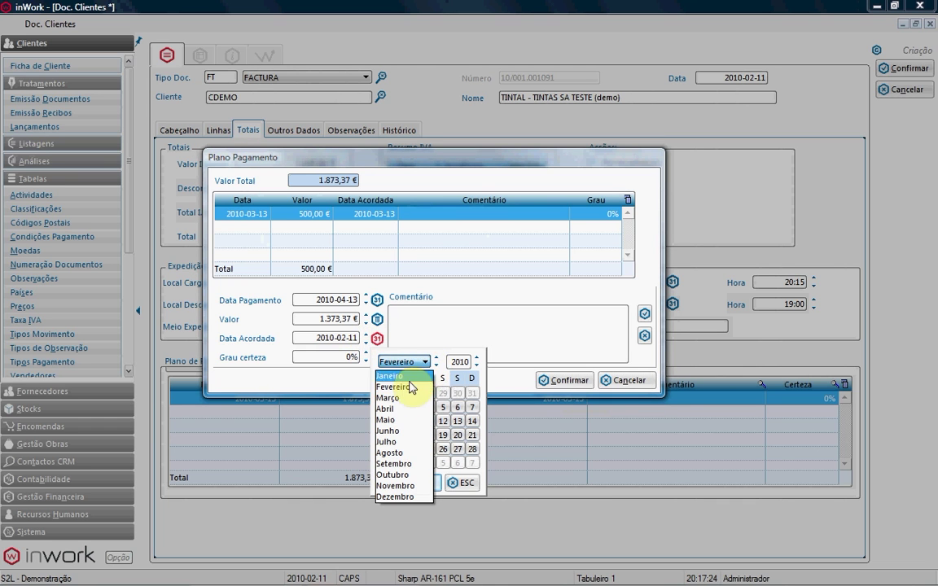
left_click(406, 409)
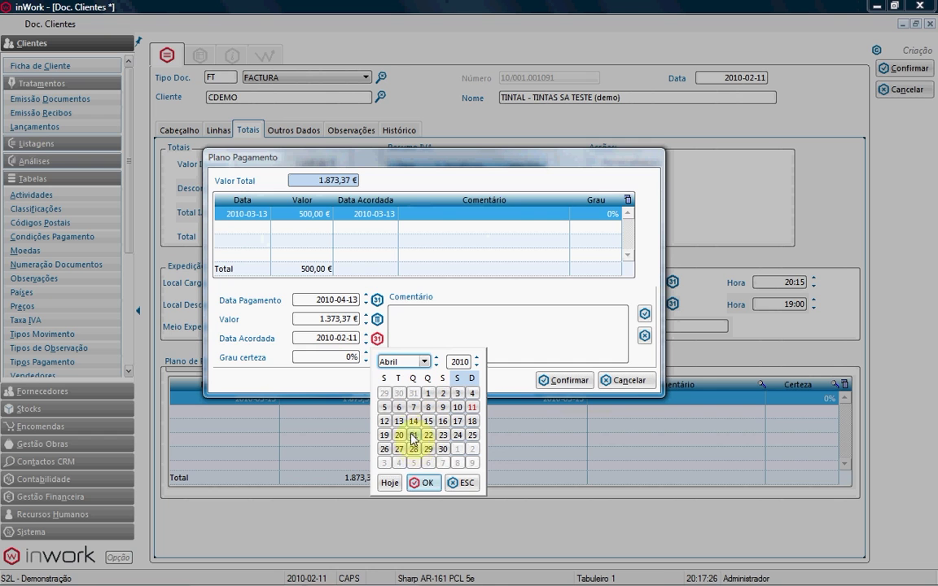
left_click(399, 421)
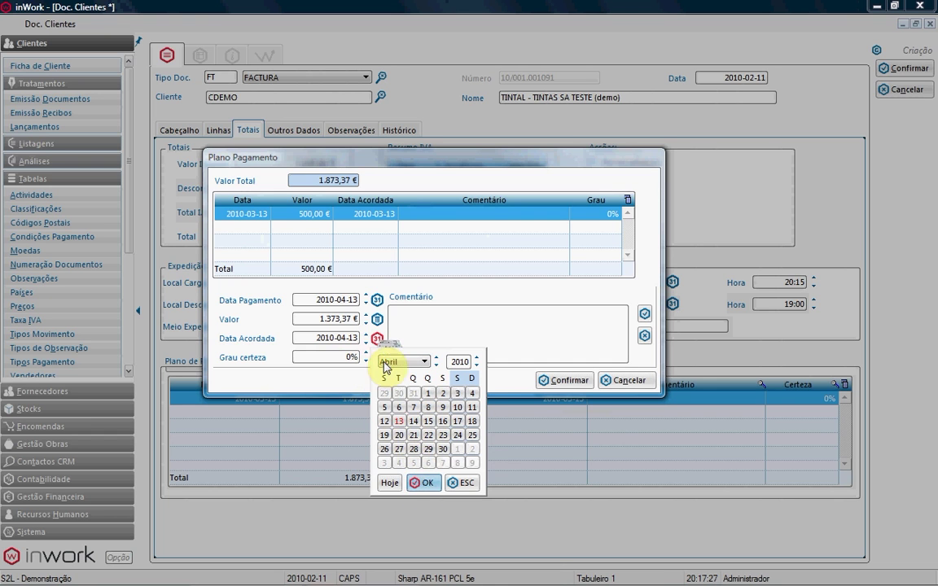
left_click(421, 481)
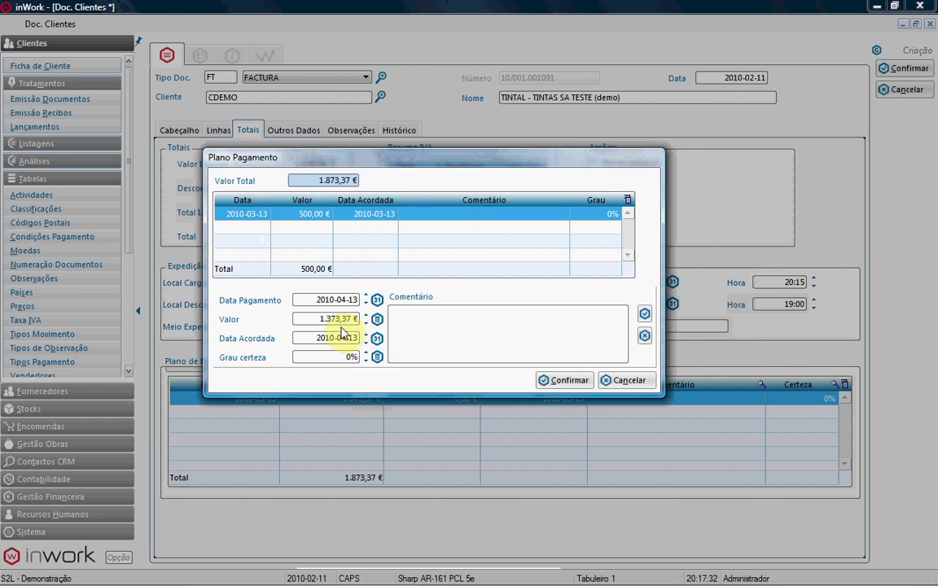
left_click(645, 314)
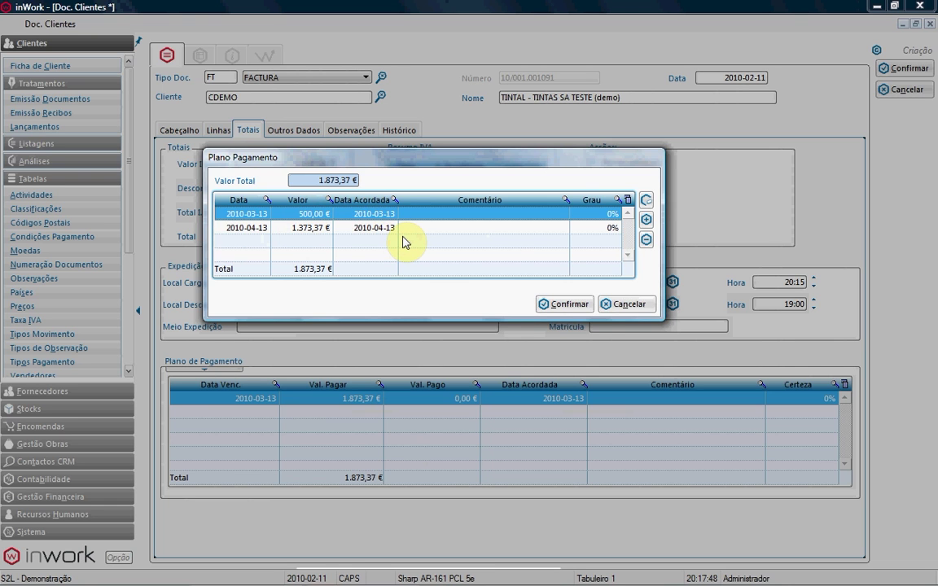
left_click(569, 308)
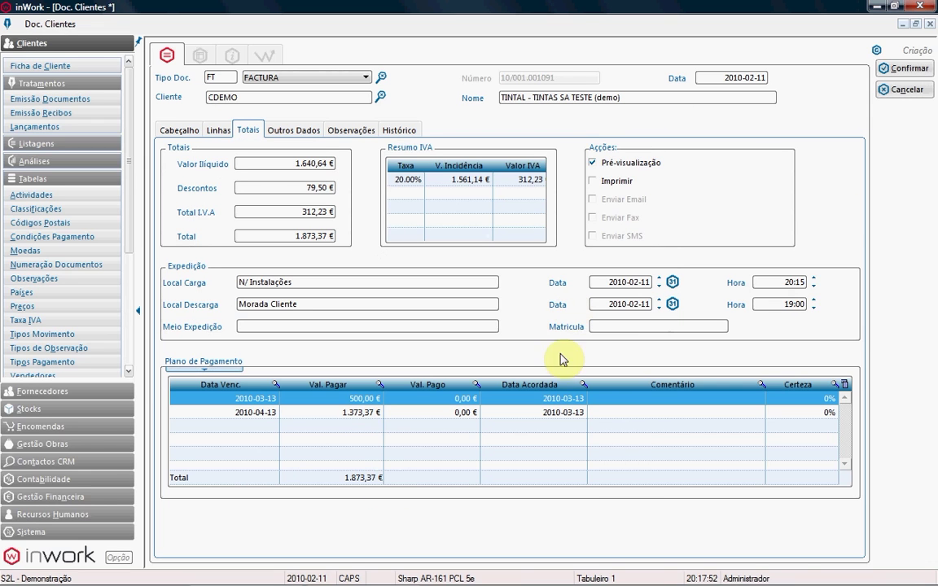
- Save the invoice, read through its print preview from payment dates to totals, and leave creation mode
left_click(904, 69)
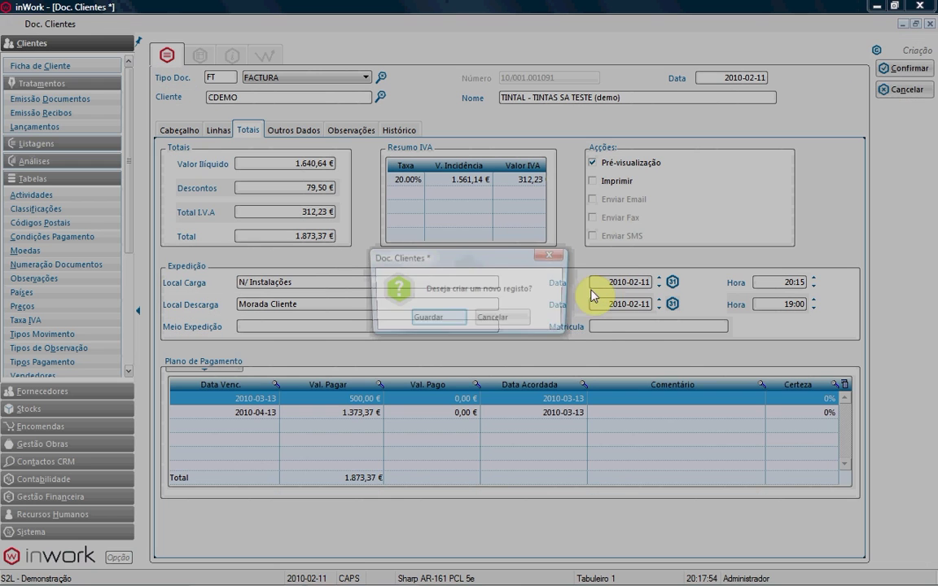
left_click(445, 319)
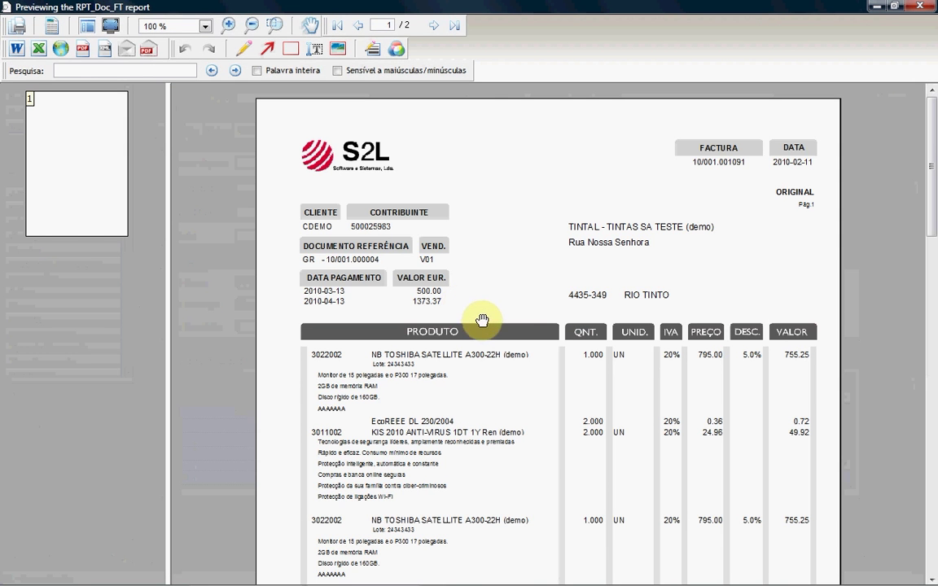
left_click_drag(447, 319, 428, 239)
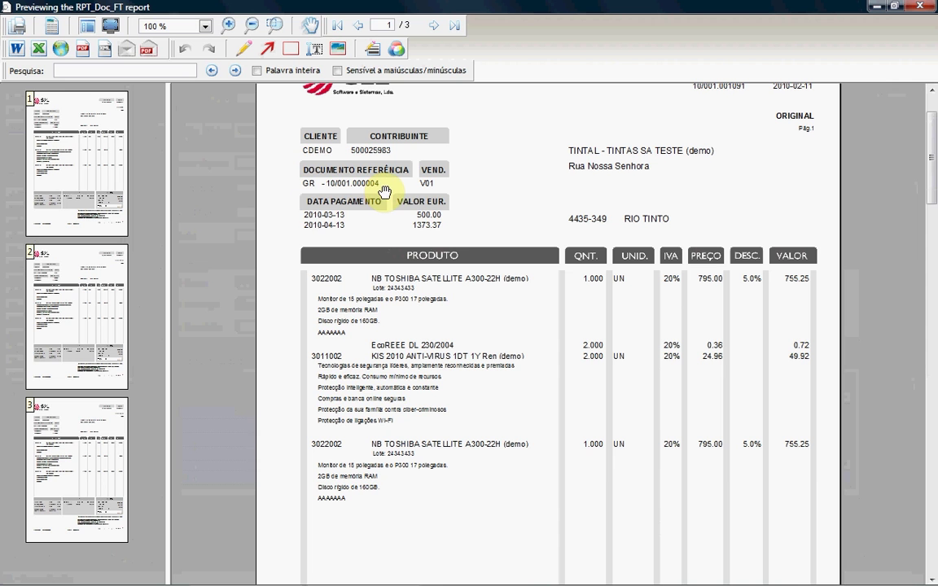
left_click_drag(496, 329, 458, 233)
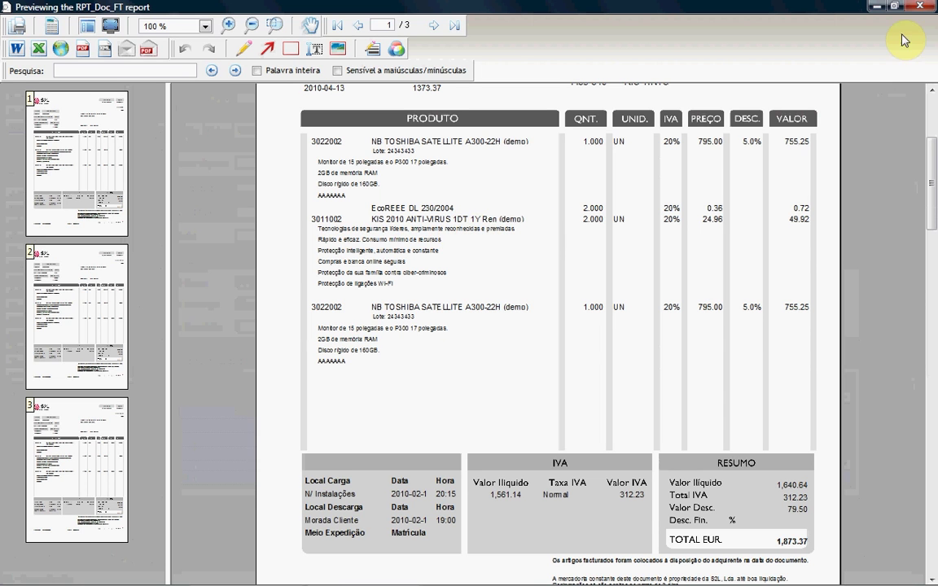
left_click(922, 6)
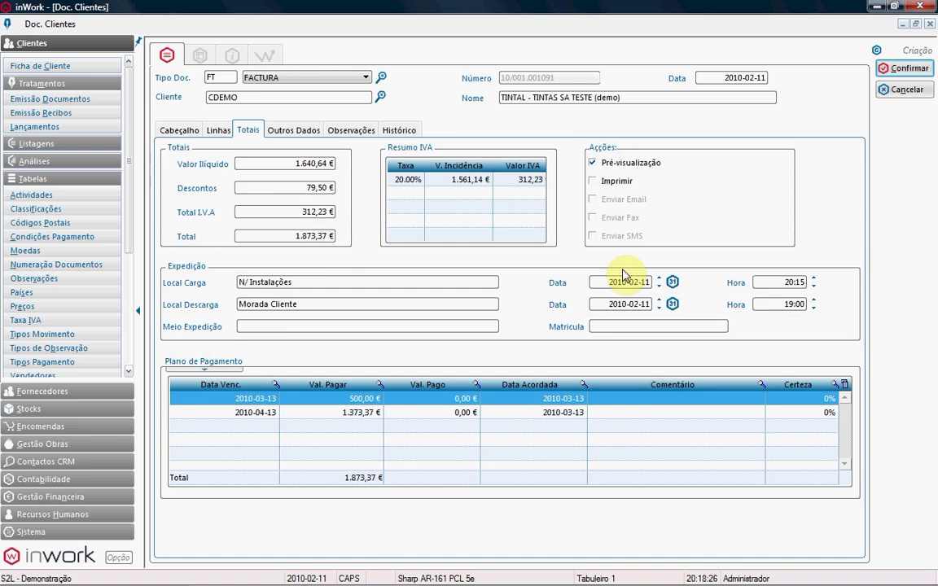
left_click(910, 91)
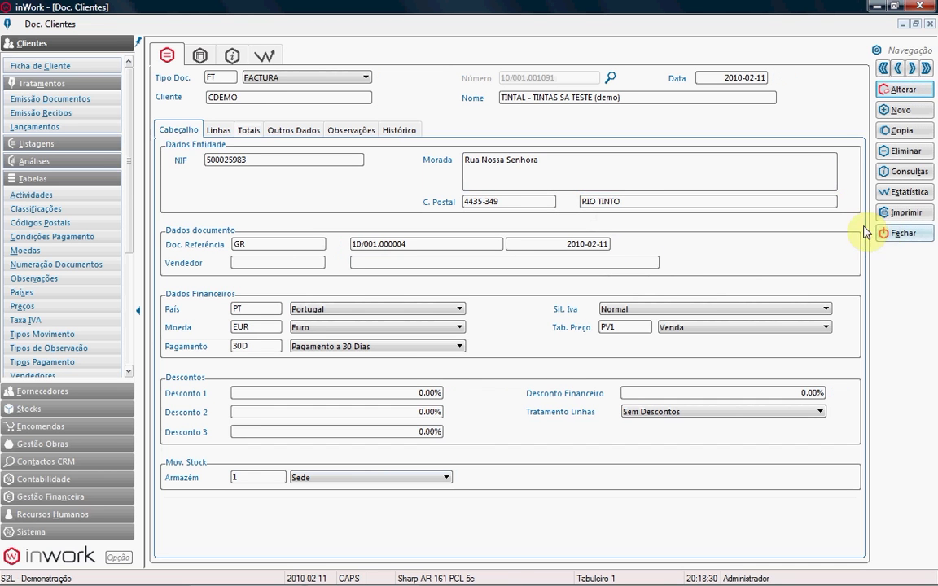
- Check the new invoice in the list of customer documents, return to its record and close the customer documents
left_click(200, 55)
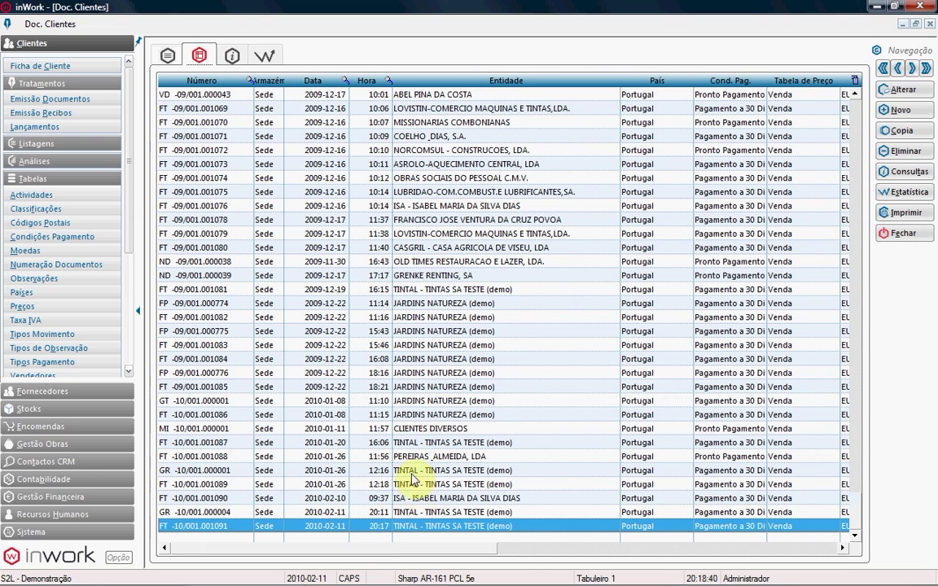
left_click(166, 55)
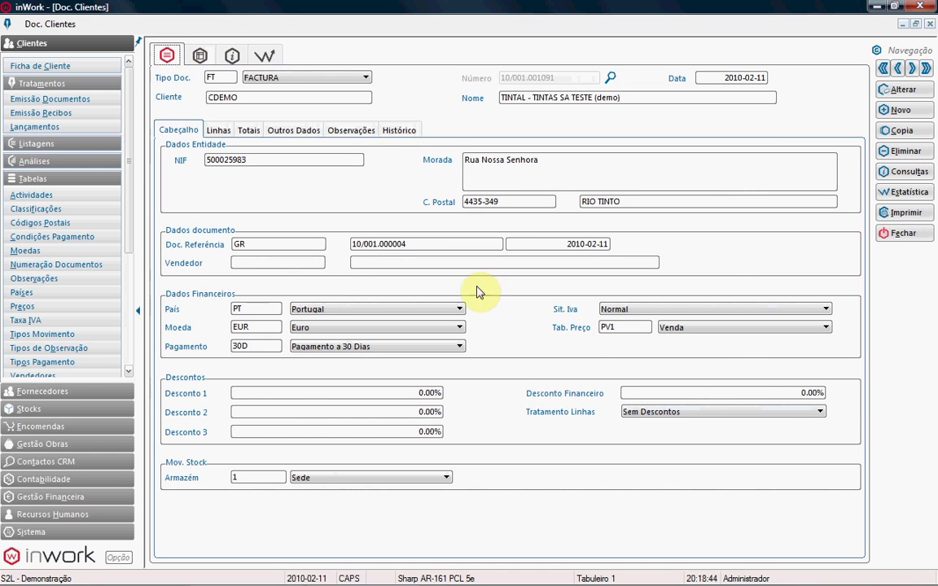
left_click(895, 235)
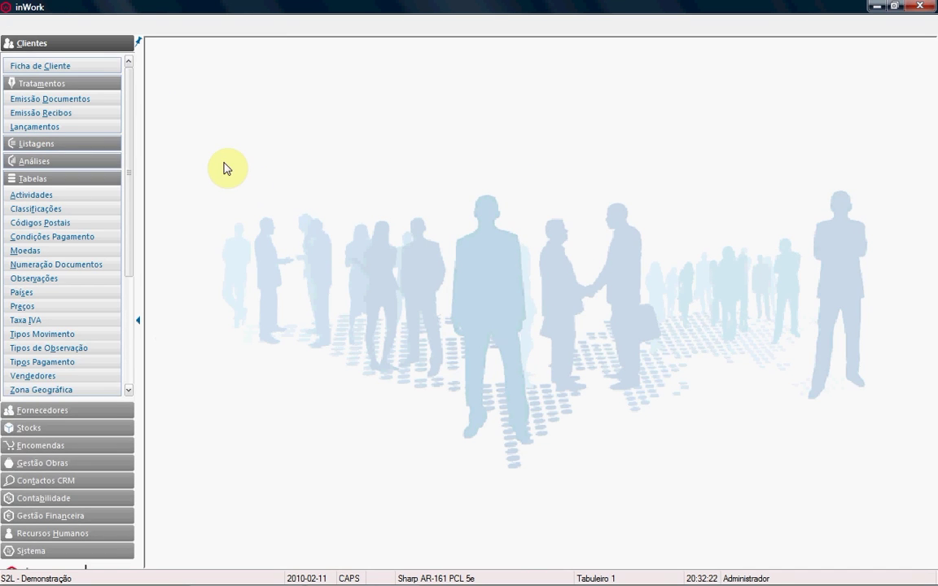
- Start a new customer receipt with the document type RECIBO (RC)
left_click(39, 114)
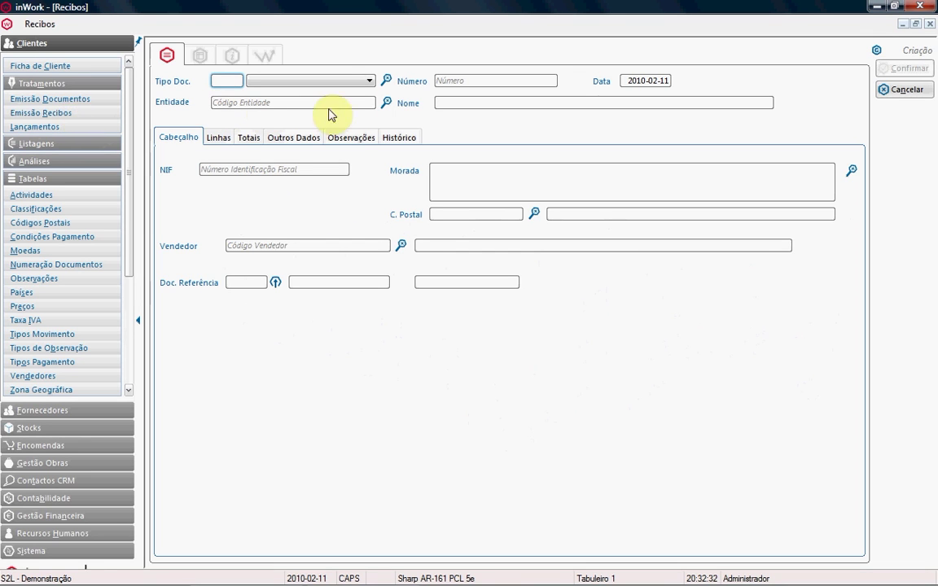
left_click(369, 81)
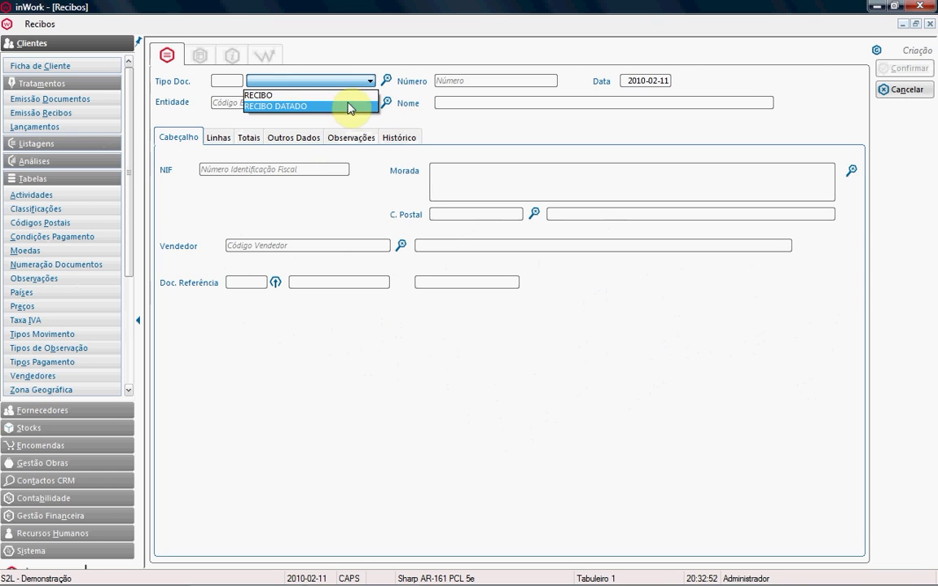
left_click(283, 96)
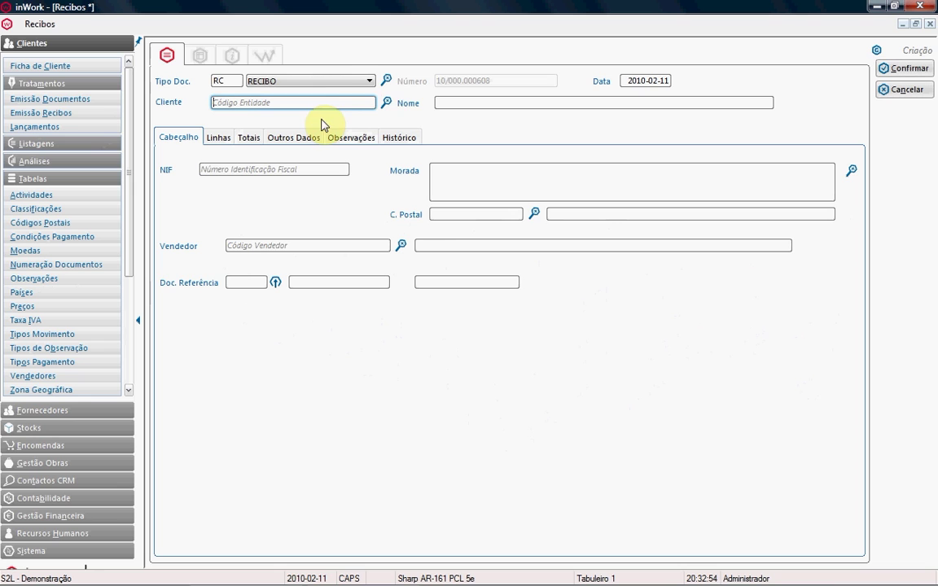
left_click(369, 82)
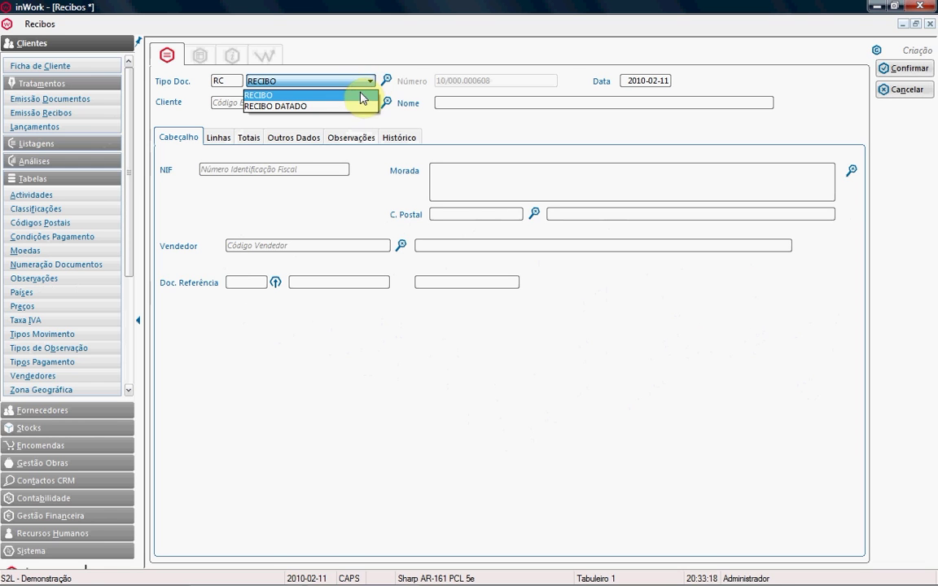
left_click(358, 95)
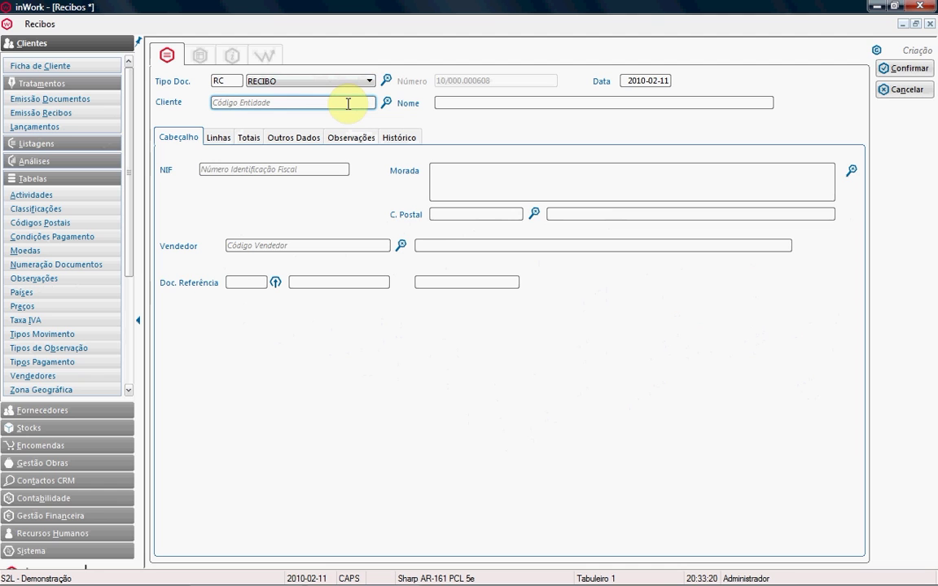
- Search the entities for DEMO and choose TINTAL - TINTAS SA TESTE (demo) as the receipt's client
left_click(386, 103)
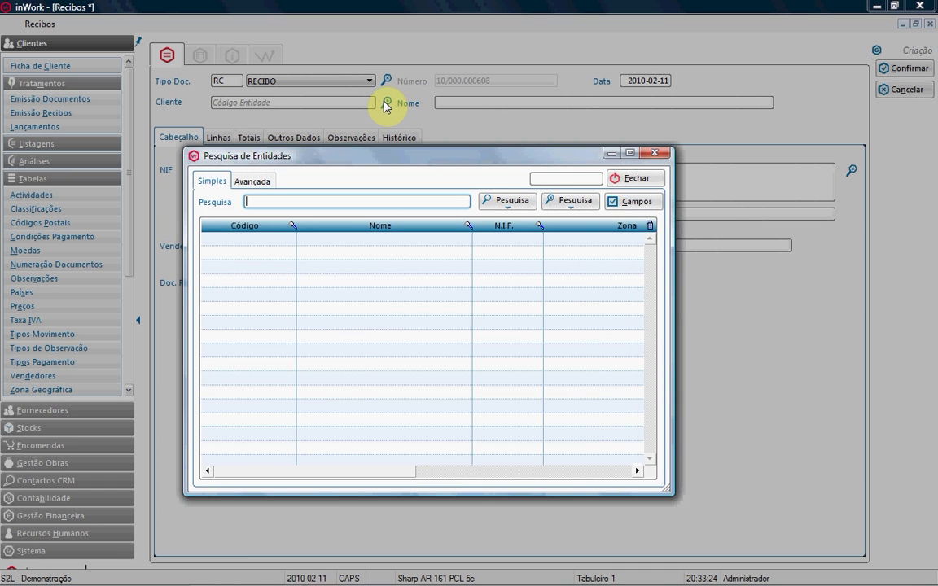
type("DEMO")
key("Return")
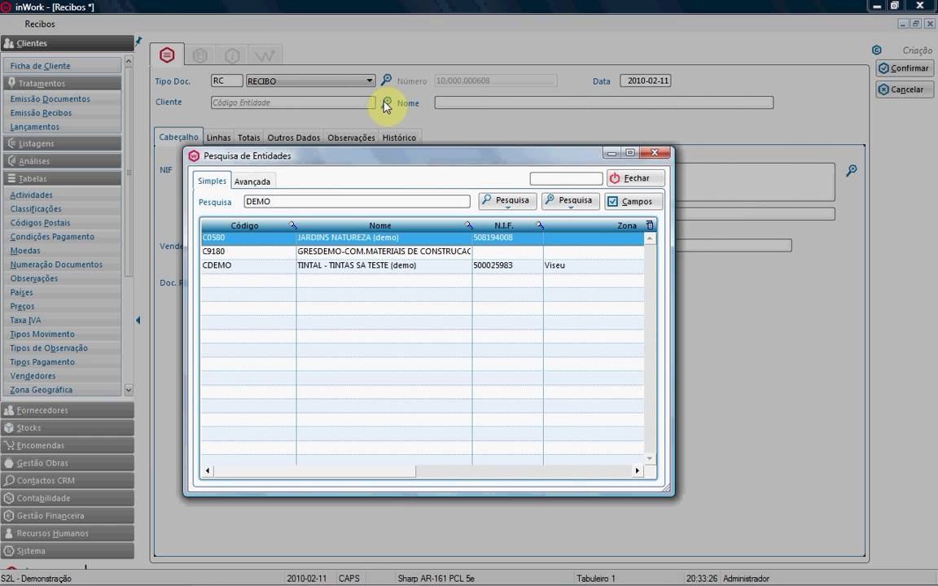
key("Down")
key("Down")
key("Return")
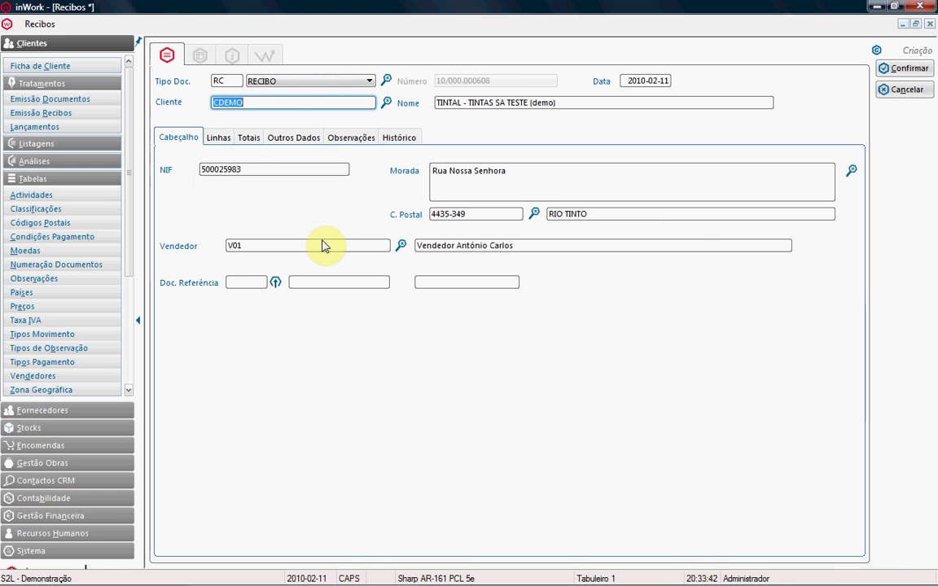
- Set the amount to pay in the receipt's lines to 1000 €
left_click(218, 139)
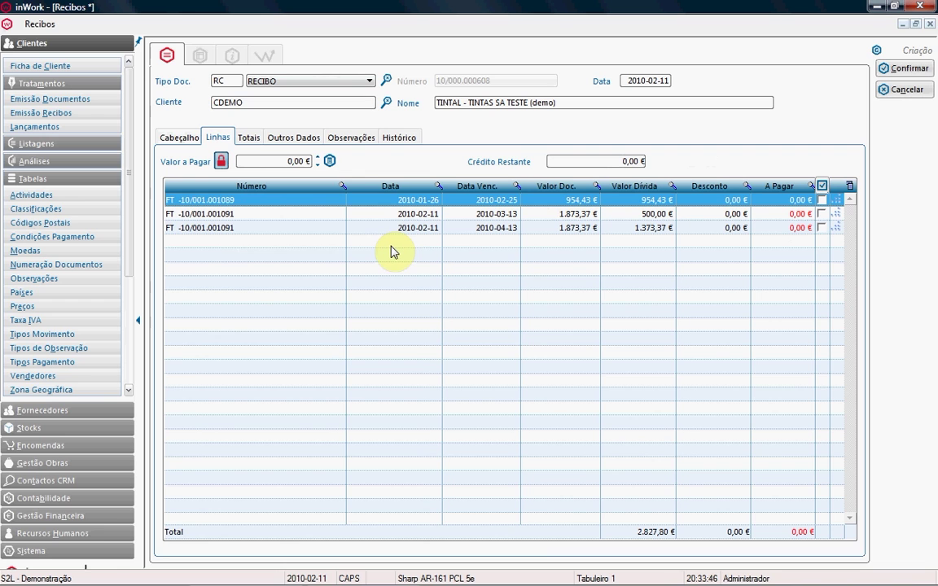
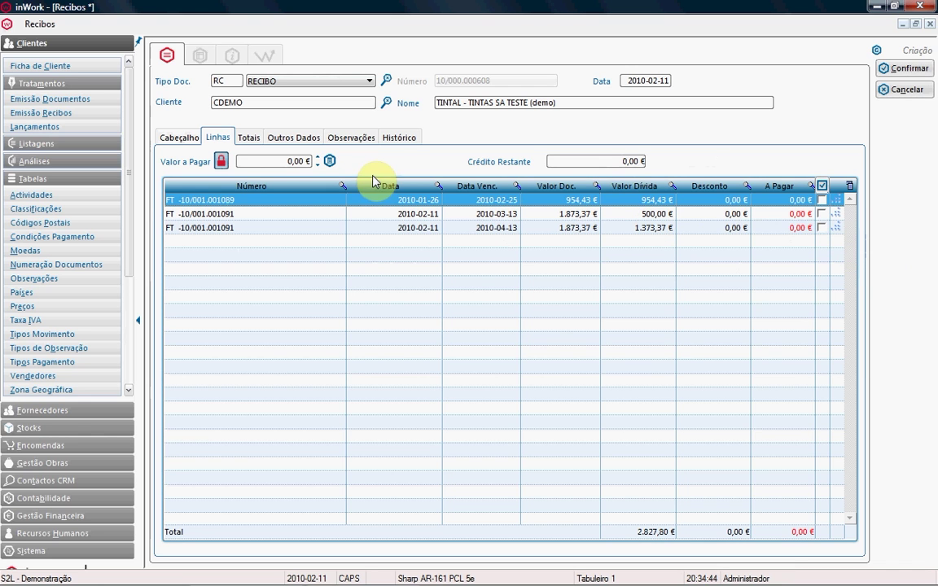
left_click(292, 162)
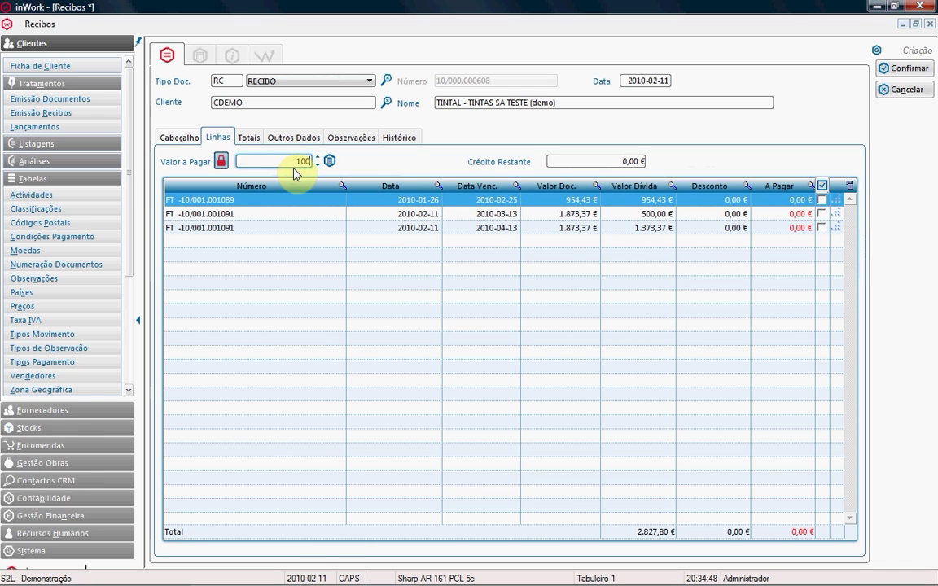
type("1000")
key("Return")
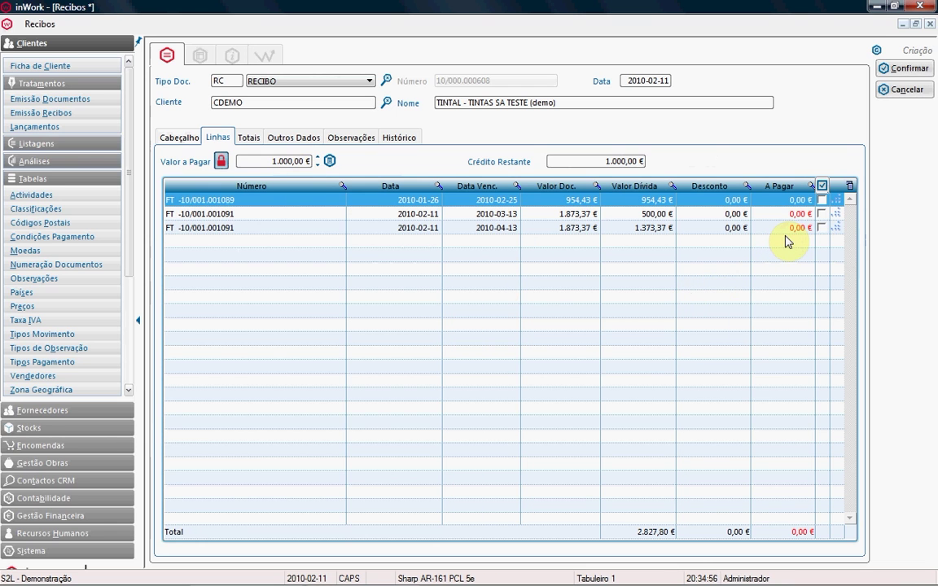
- Try allocating the amount to the invoice instalments due 2010-03-13 and 2010-04-13, and clear both selections
left_click(822, 214)
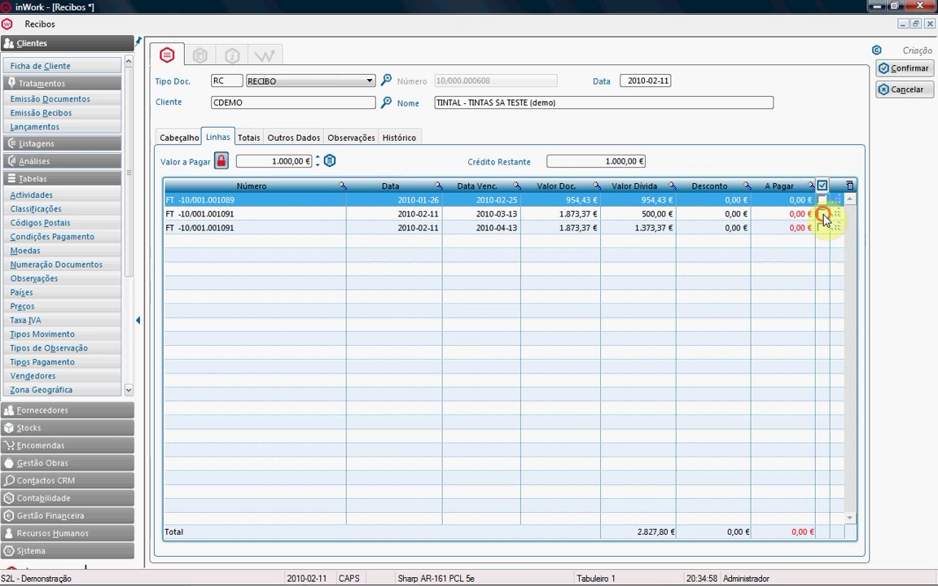
left_click(823, 228)
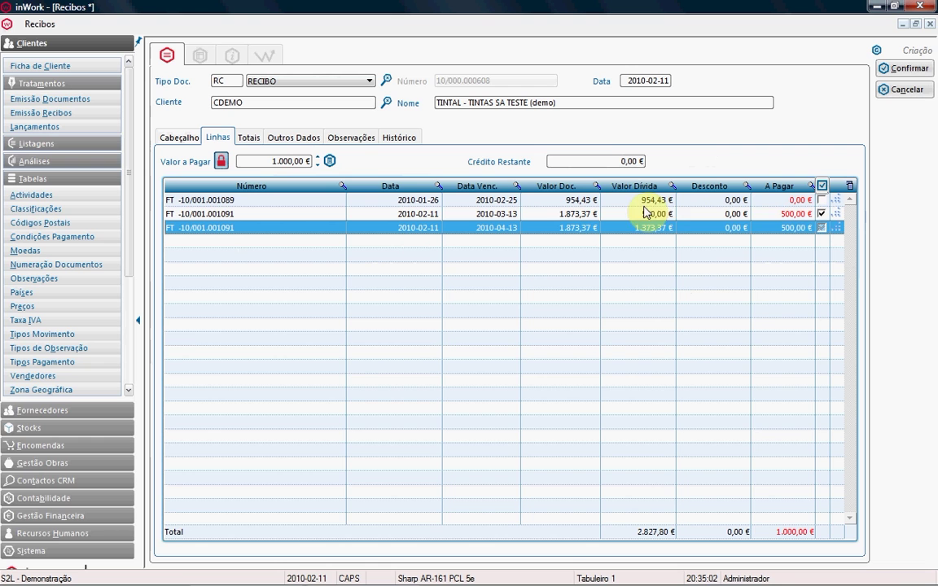
left_click(822, 214)
left_click(821, 228)
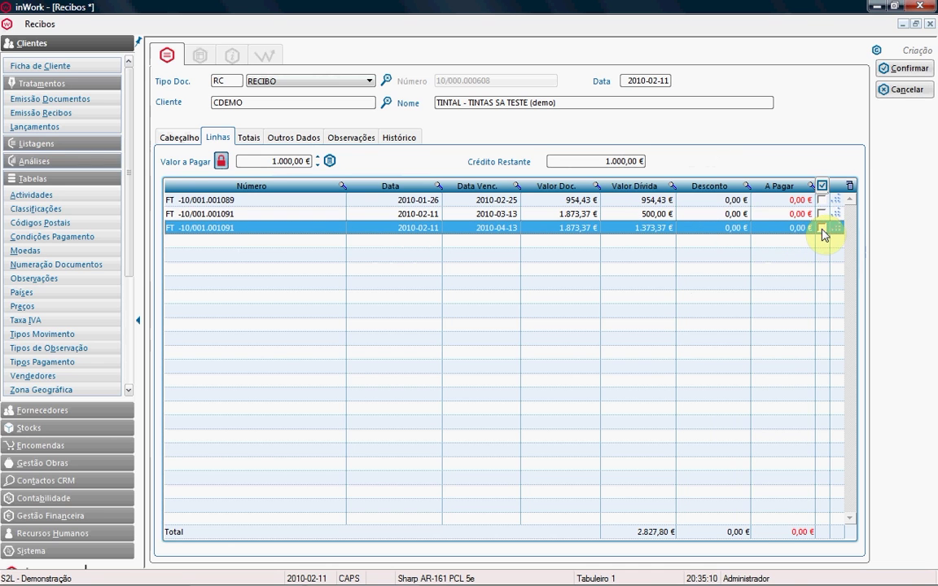
- Try distributing the 1000 € across all outstanding lines, clear that allocation, and unlock the receipt's amount to pay
left_click(824, 187)
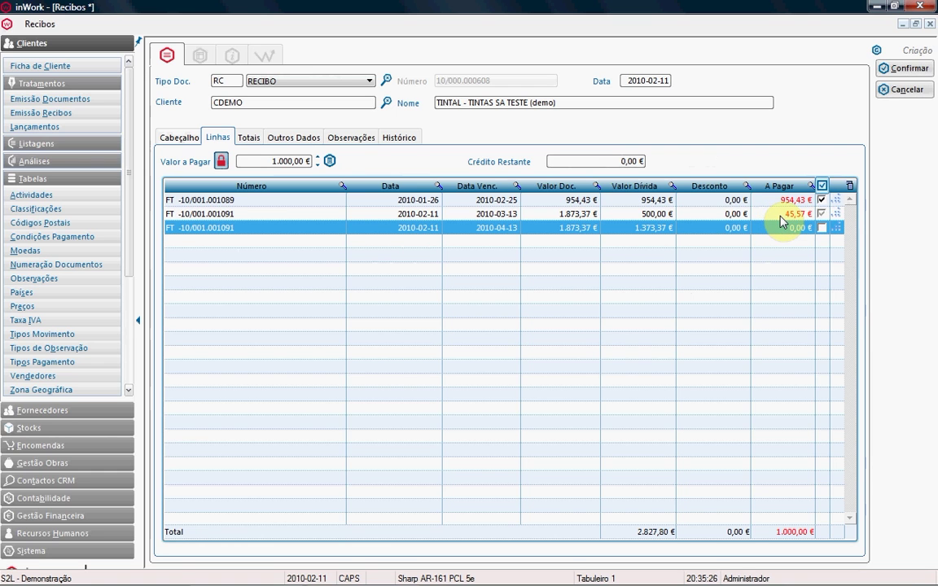
left_click(823, 185)
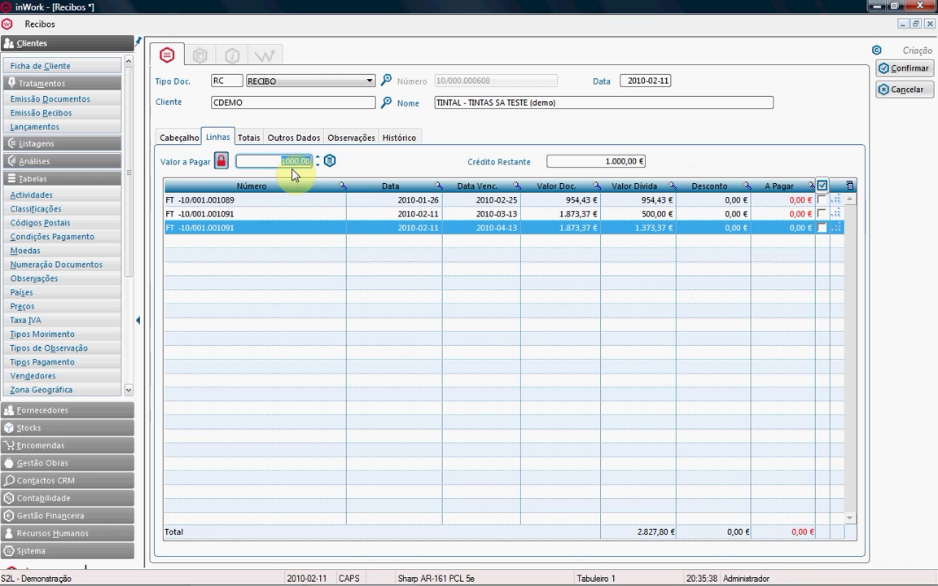
left_click(221, 160)
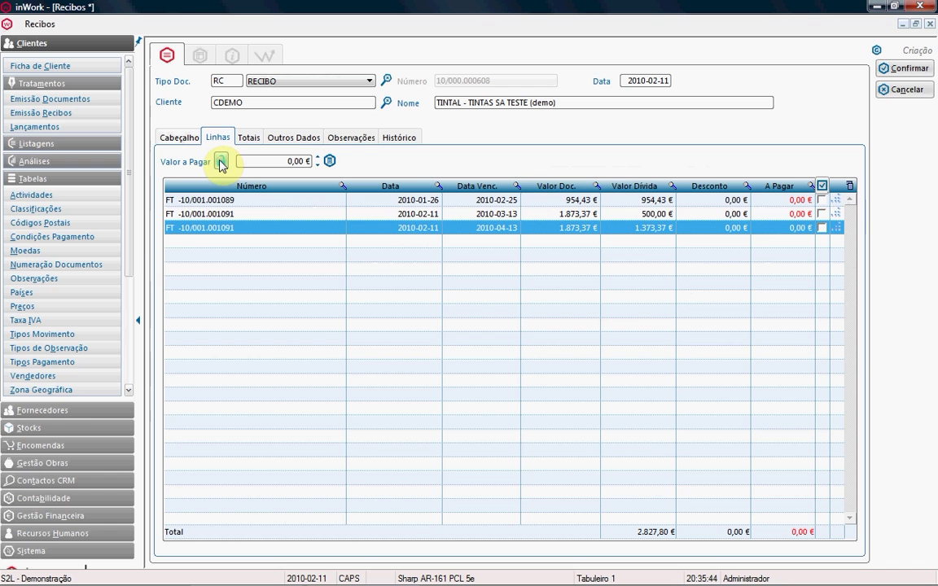
left_click(221, 161)
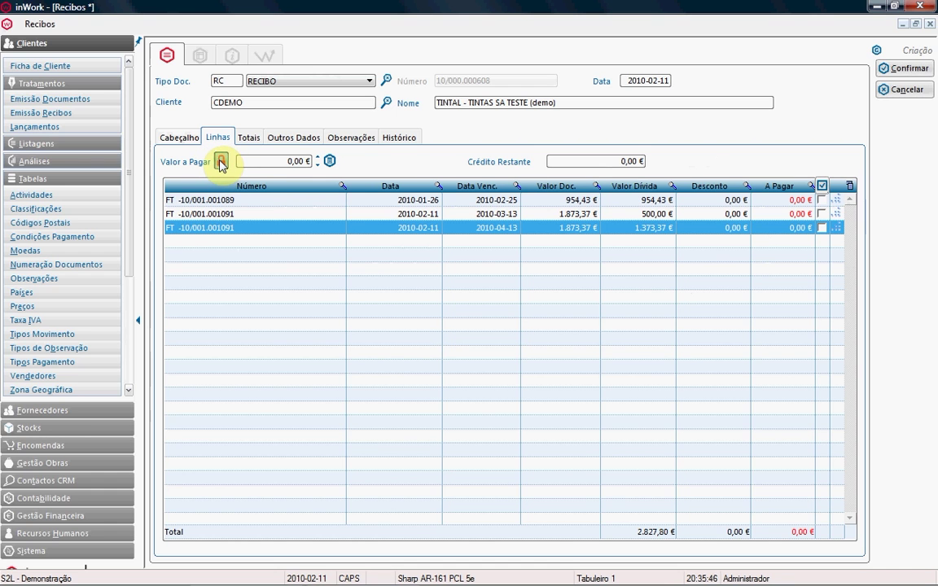
left_click(244, 160)
left_click(220, 162)
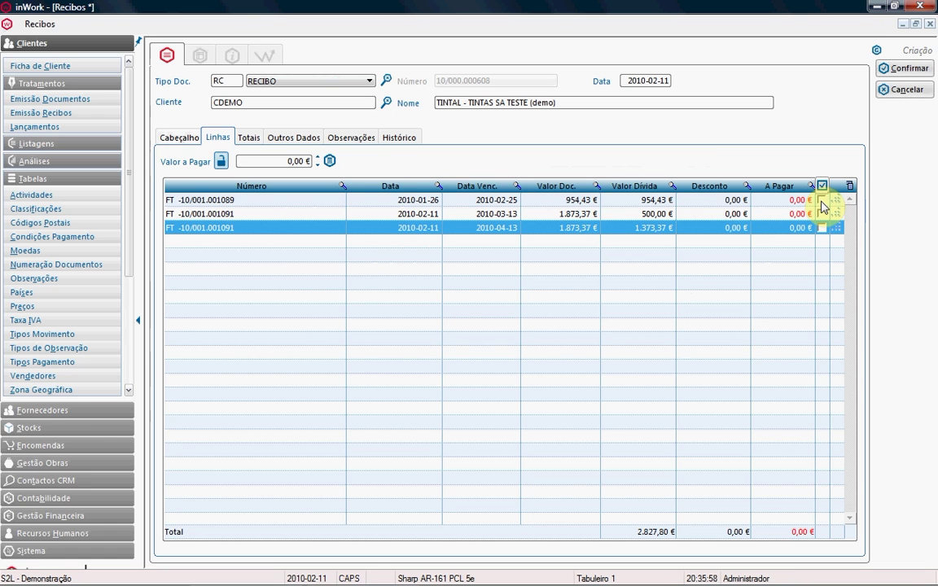
- Try selecting other outstanding lines for payment, clear them, and mark only the invoice due 2010-02-25 for full payment
left_click(823, 186)
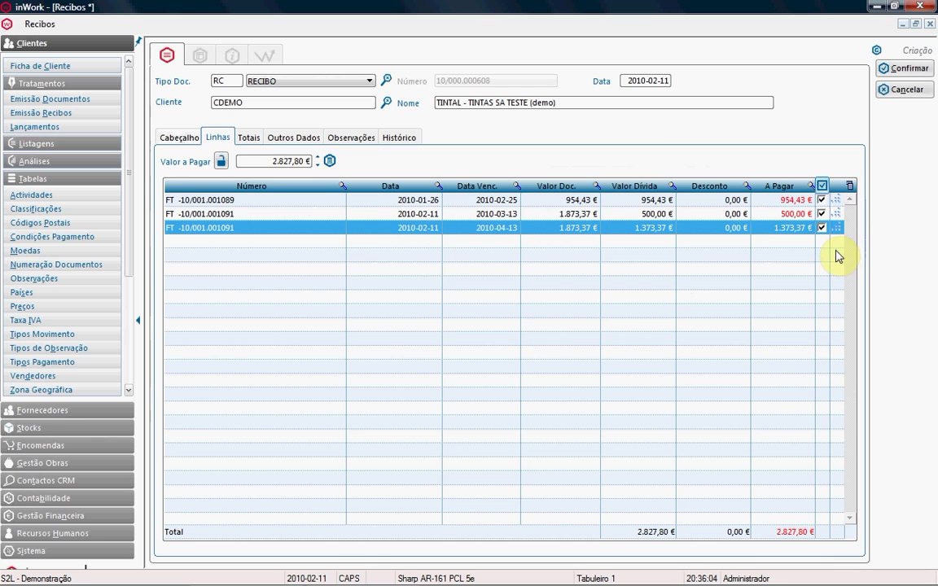
left_click(821, 187)
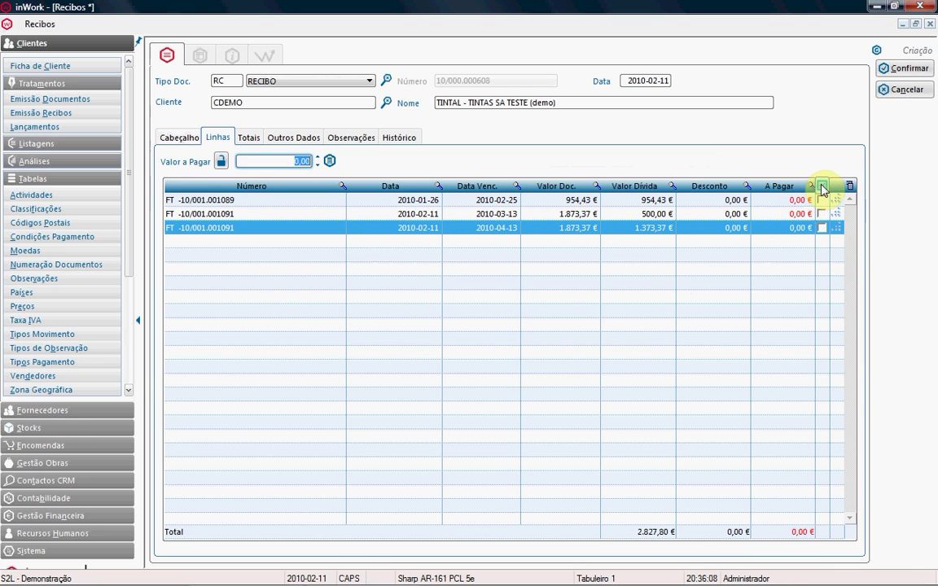
left_click(822, 199)
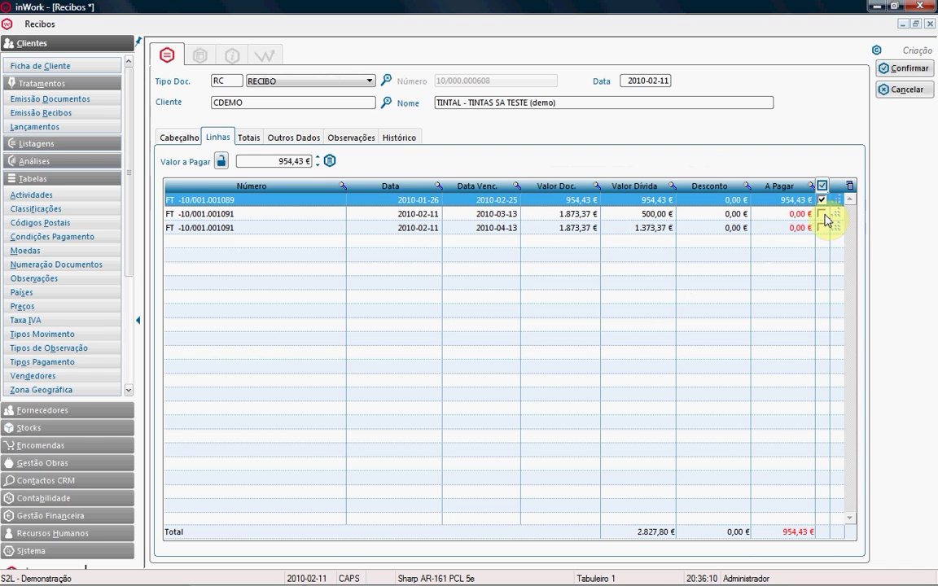
left_click(821, 214)
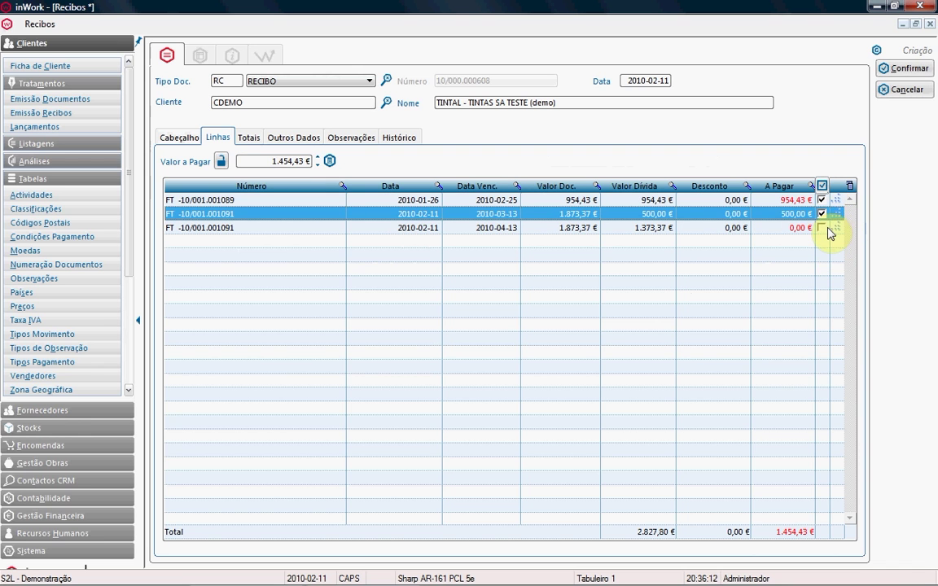
left_click(821, 215)
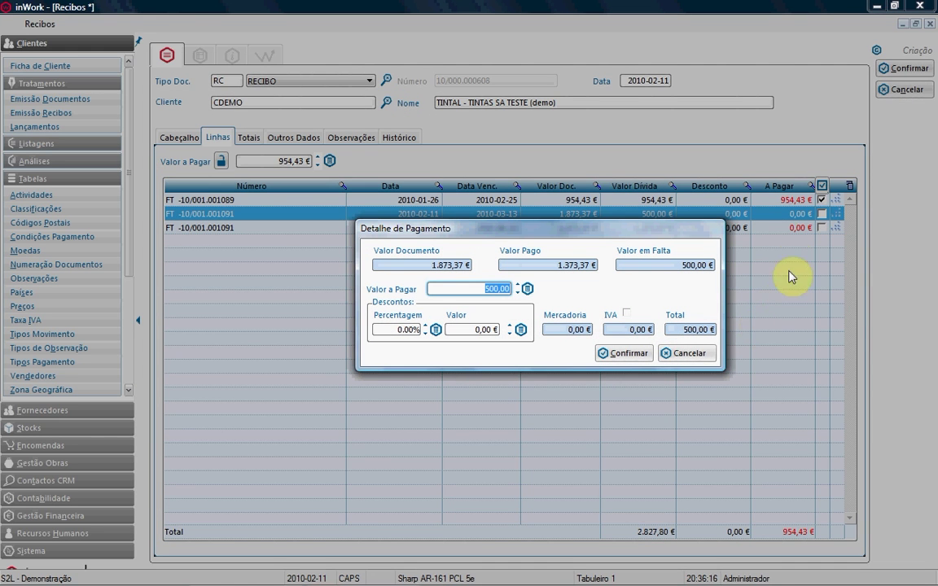
left_click(676, 355)
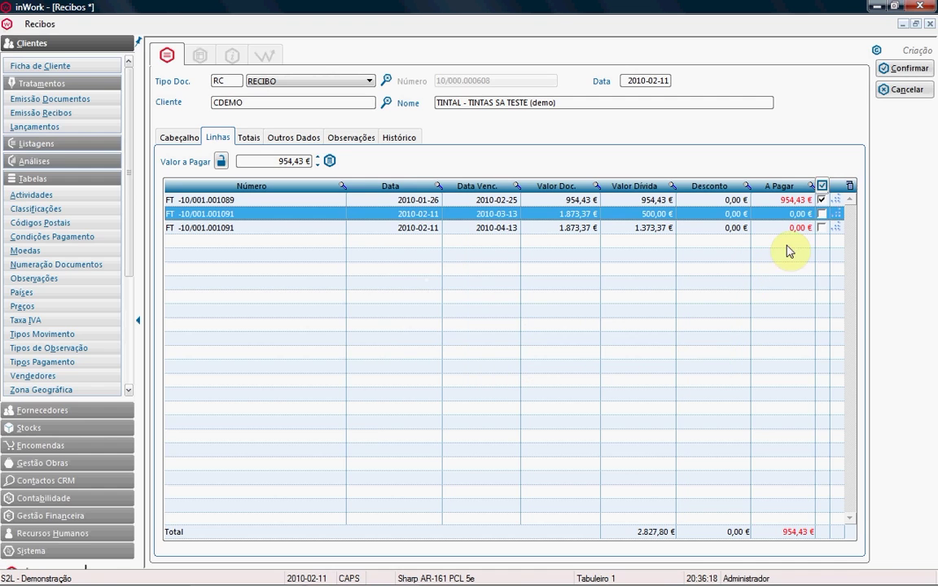
left_click(822, 201)
left_click(822, 200)
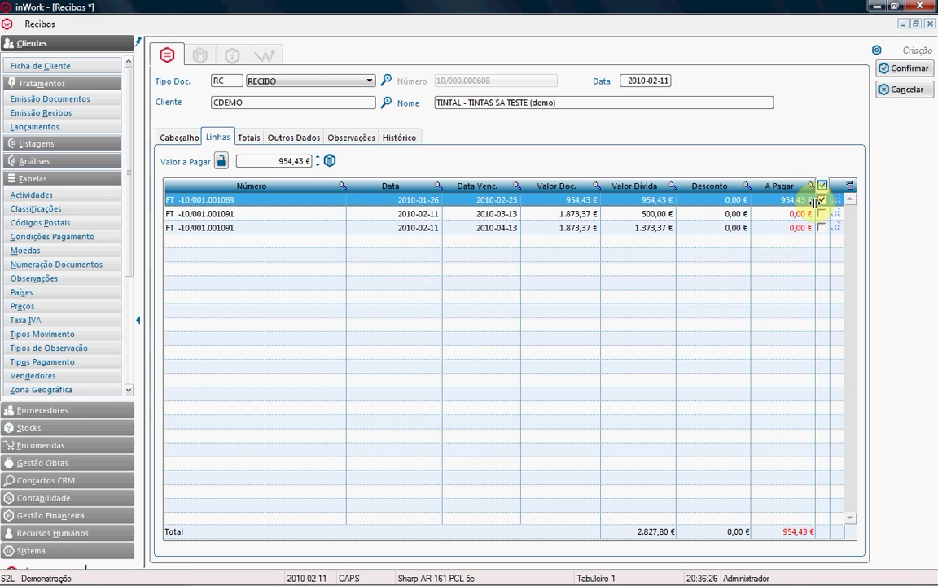
- Enter a partial payment of 200 € with a 10% discount for the invoice instalment due 2010-03-13
left_click(837, 214)
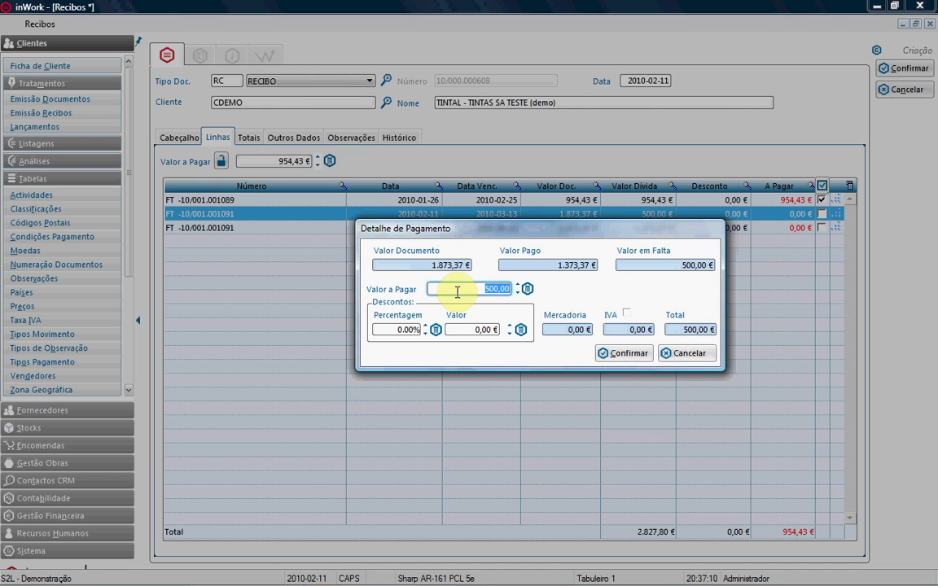
type("200")
key("Tab")
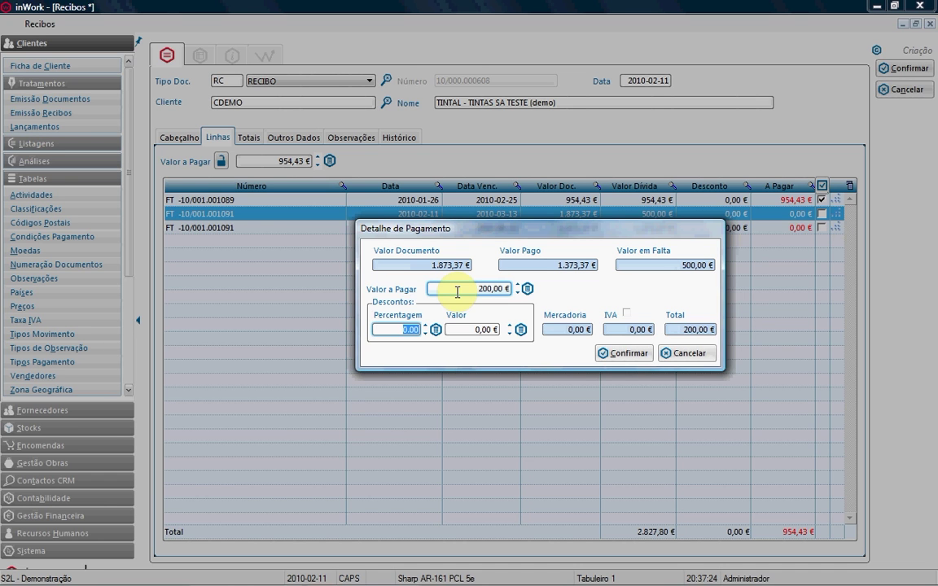
type("10")
key("Tab")
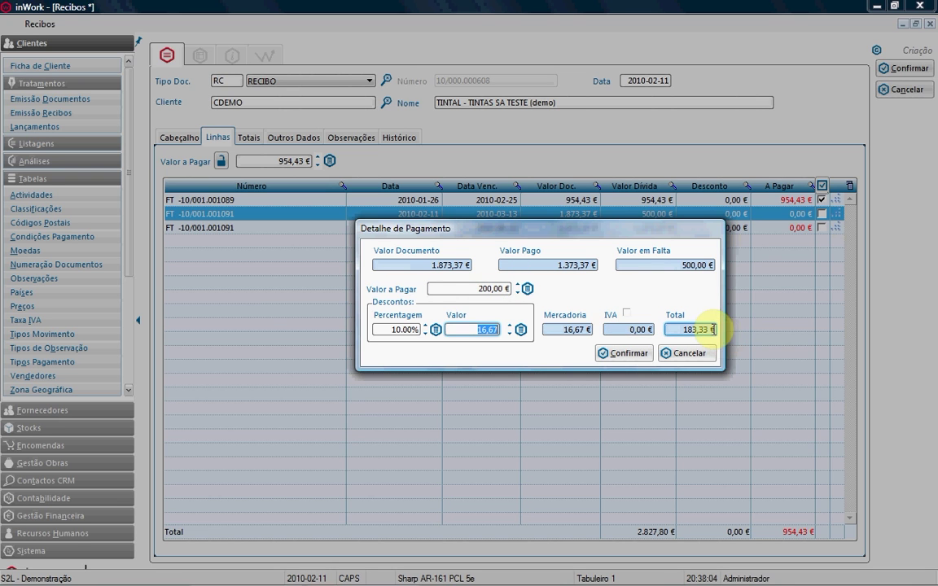
- Include IVA in the instalment's discount and confirm its payment detail
left_click(626, 314)
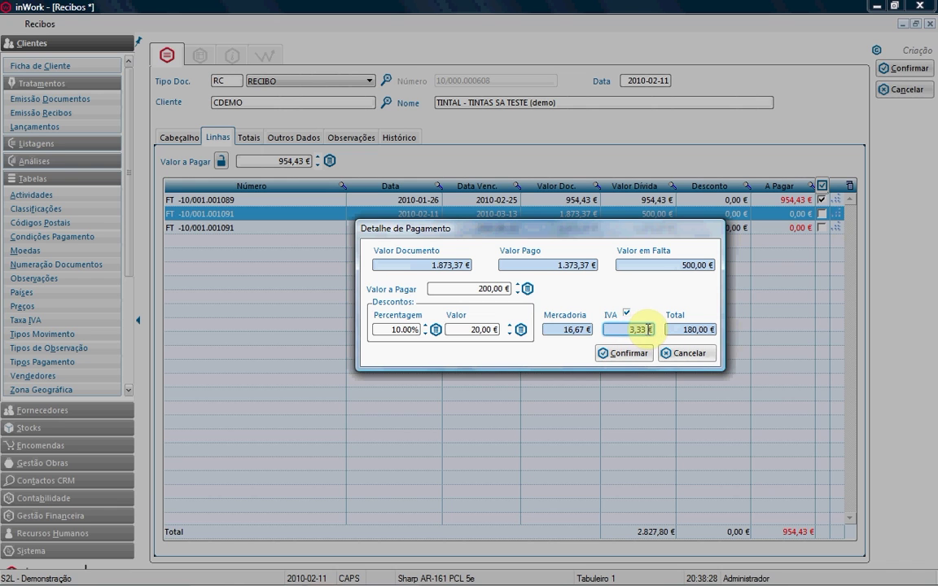
left_click(483, 329)
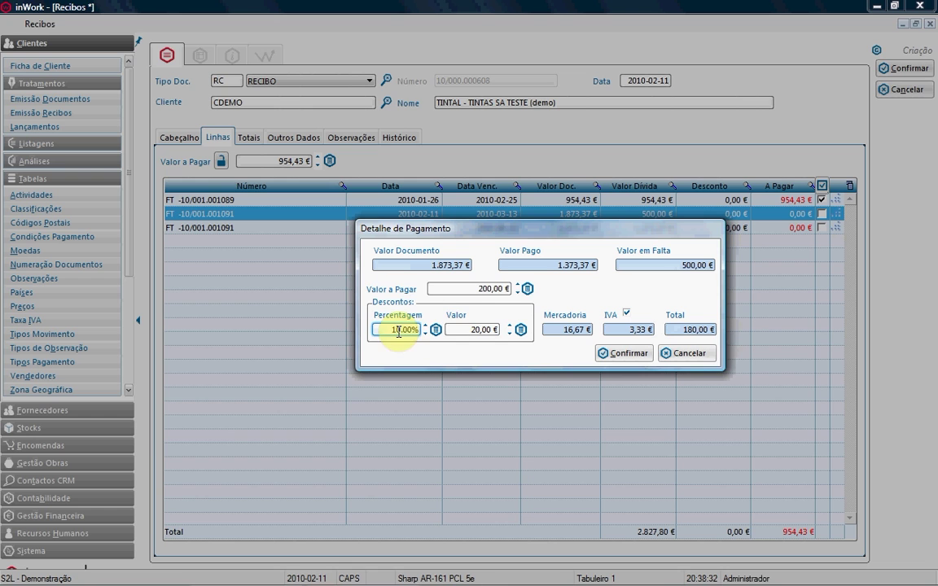
left_click(478, 288)
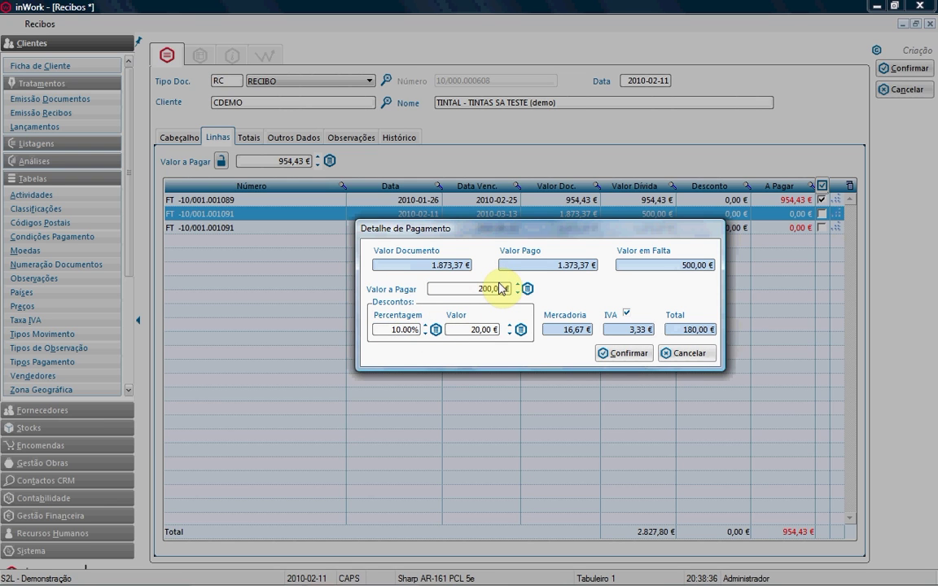
left_click(627, 352)
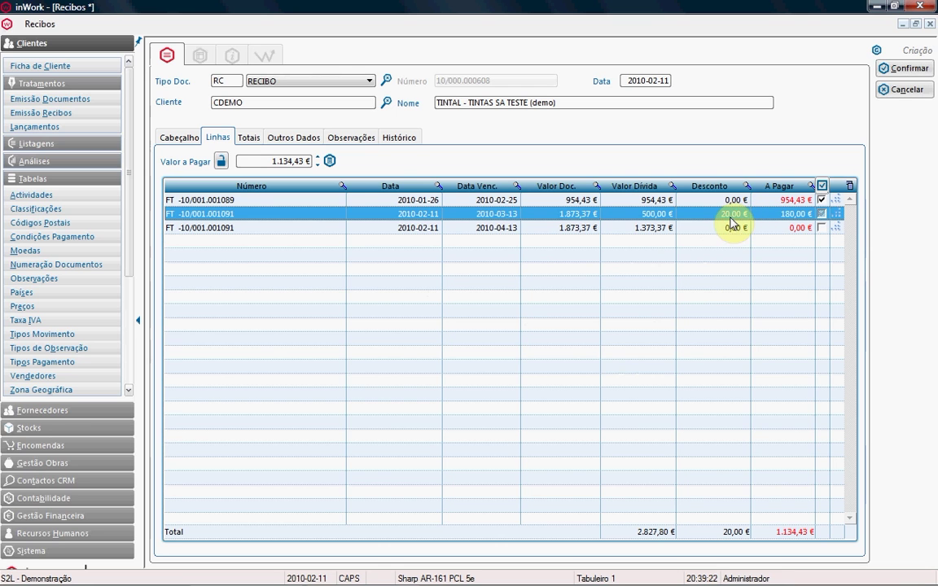
- Review the receipt's totals, other data and observations
left_click(249, 138)
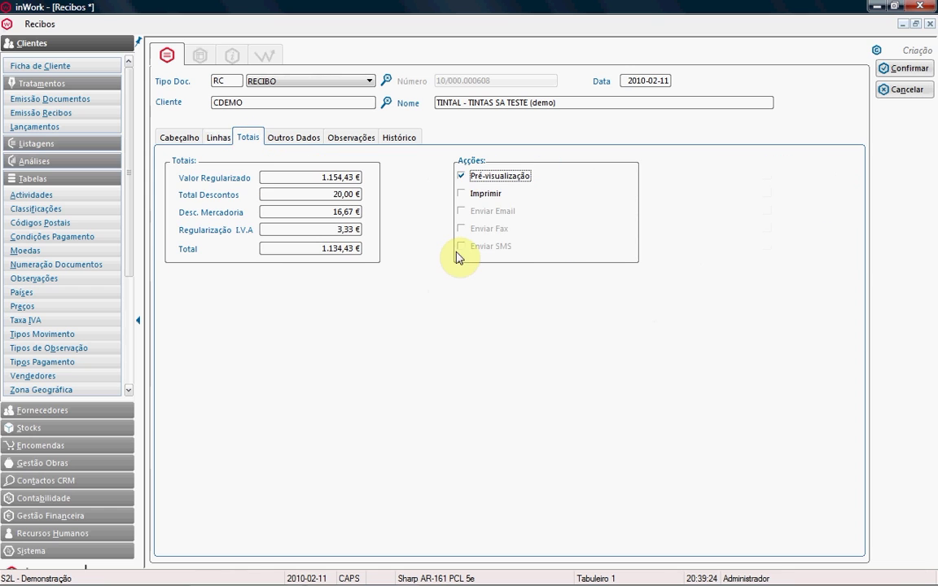
left_click(323, 193)
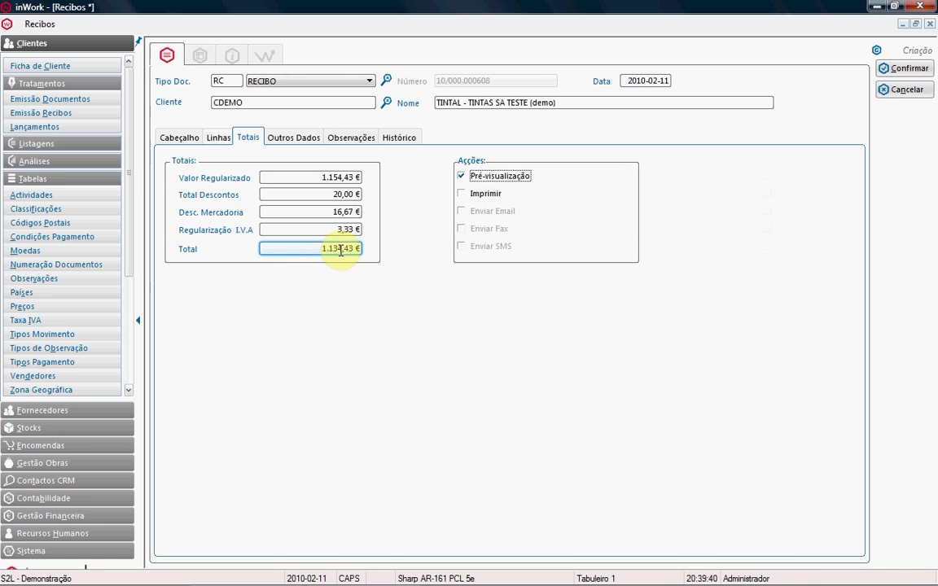
left_click(297, 137)
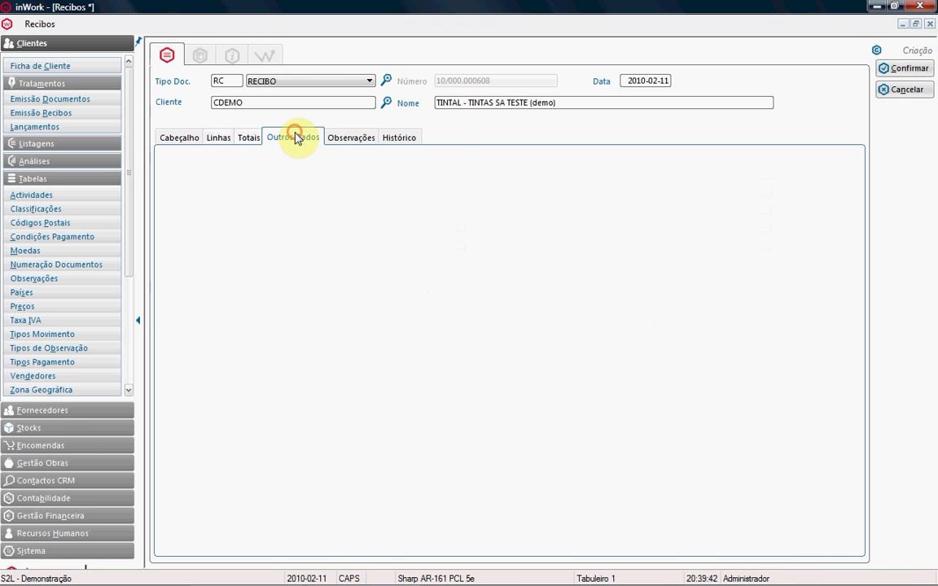
left_click(358, 136)
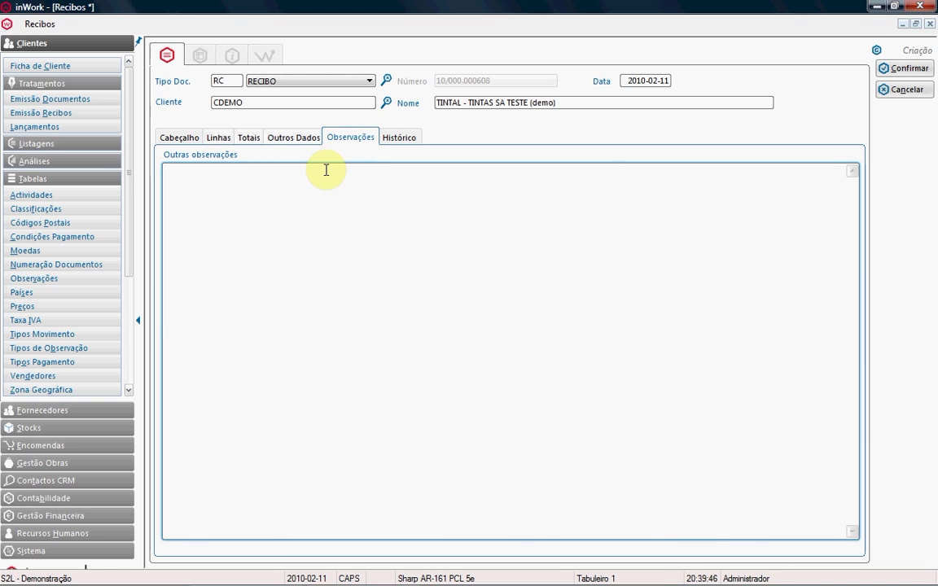
left_click(249, 139)
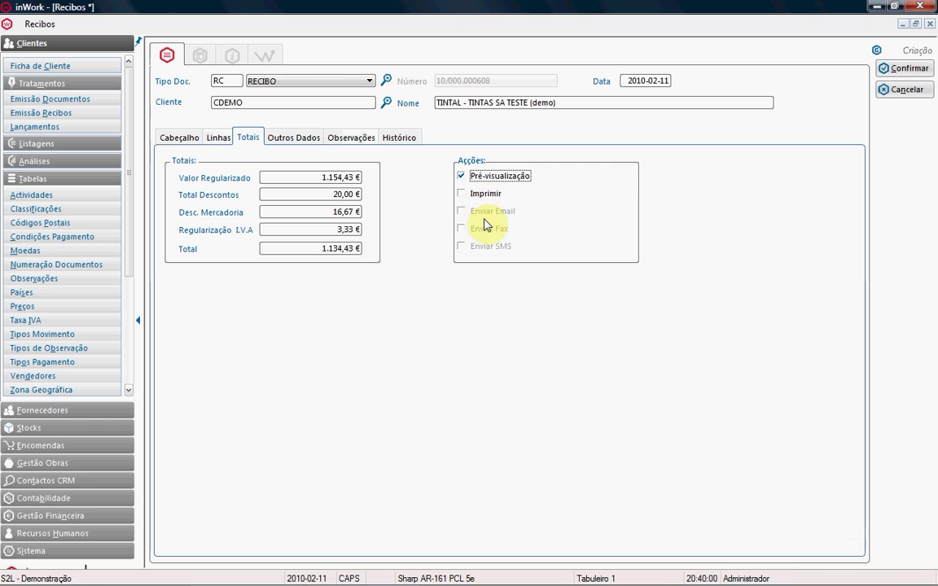
- Confirm the print options with Nada as the printed header, and confirm the receipt to proceed to its payment
left_click(901, 70)
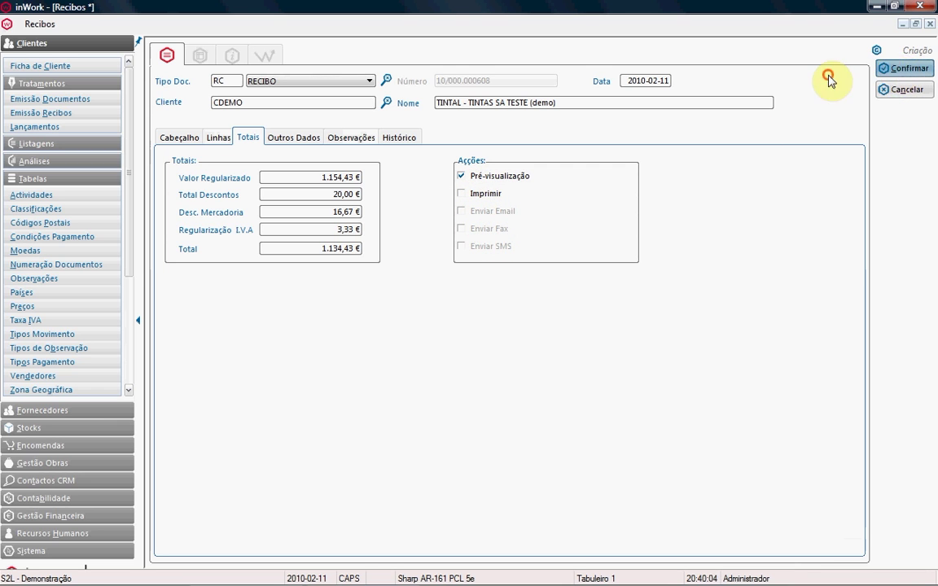
left_click(876, 52)
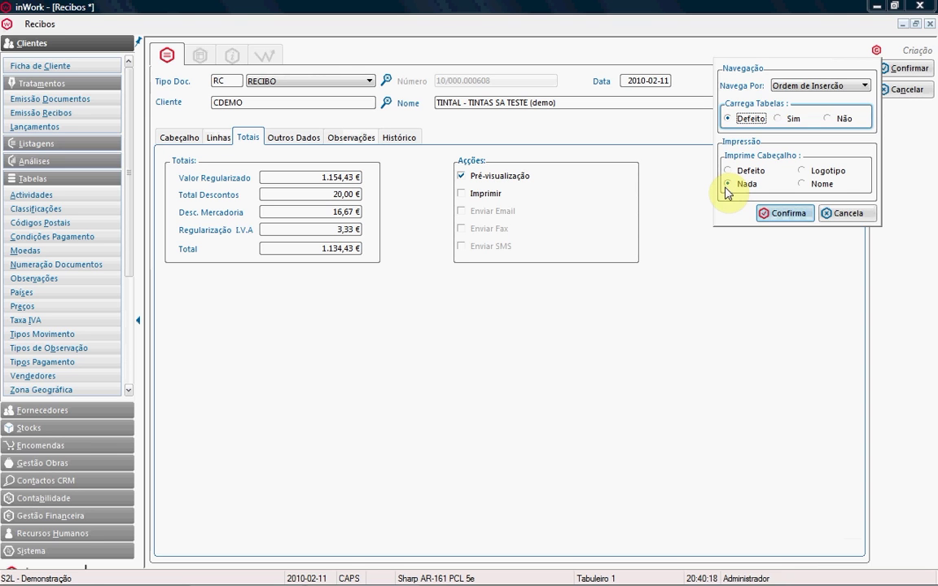
left_click(777, 213)
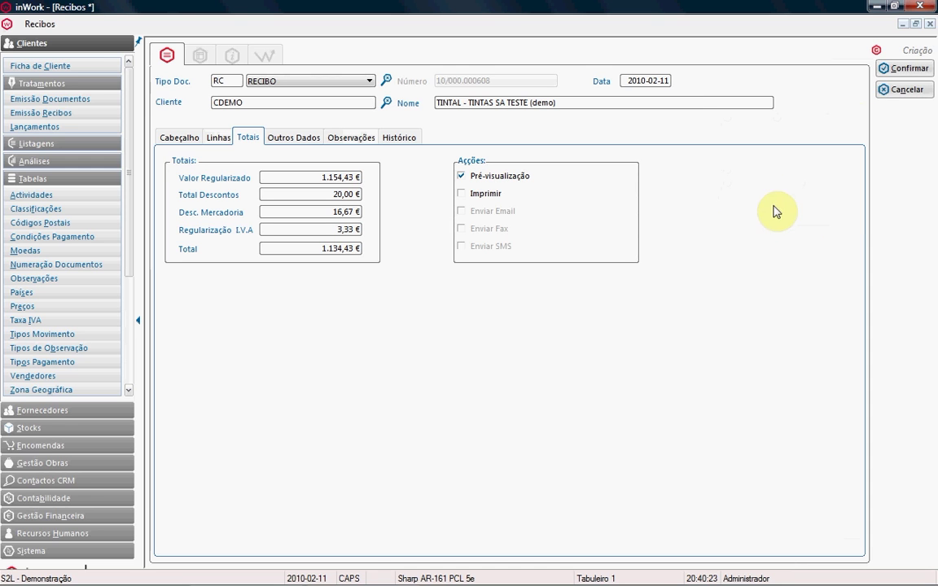
left_click(896, 74)
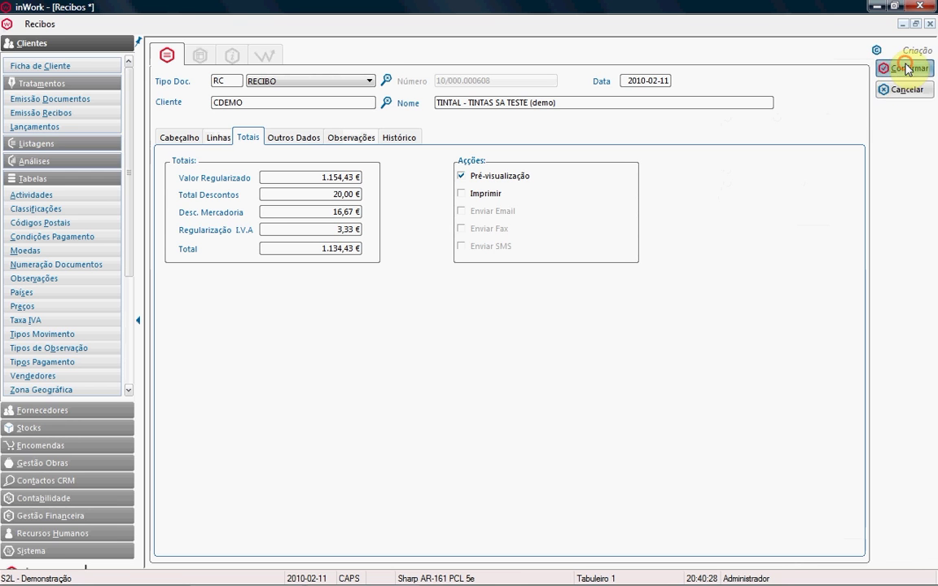
left_click(415, 322)
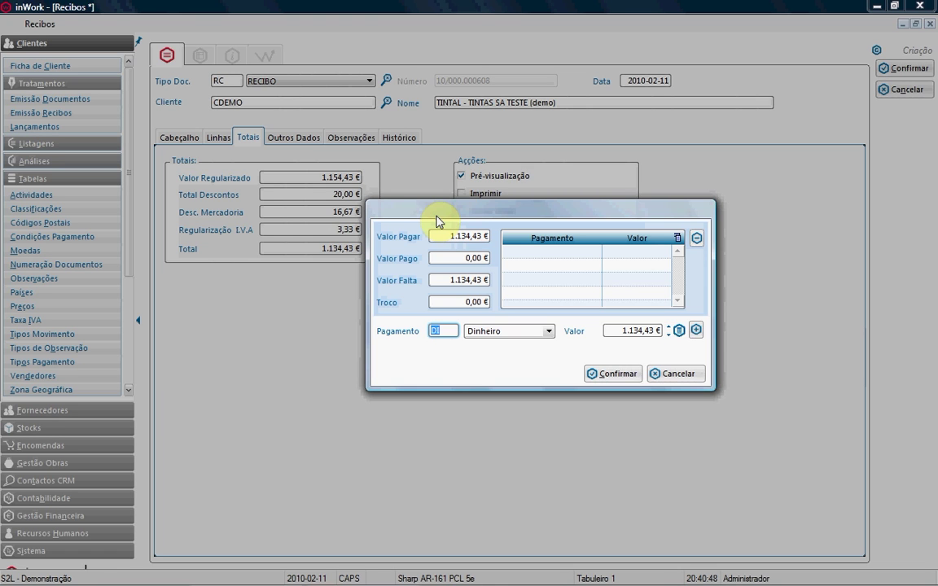
- Look through the available payment types and set the receipt's payment type to Cheque (CH)
left_click(550, 333)
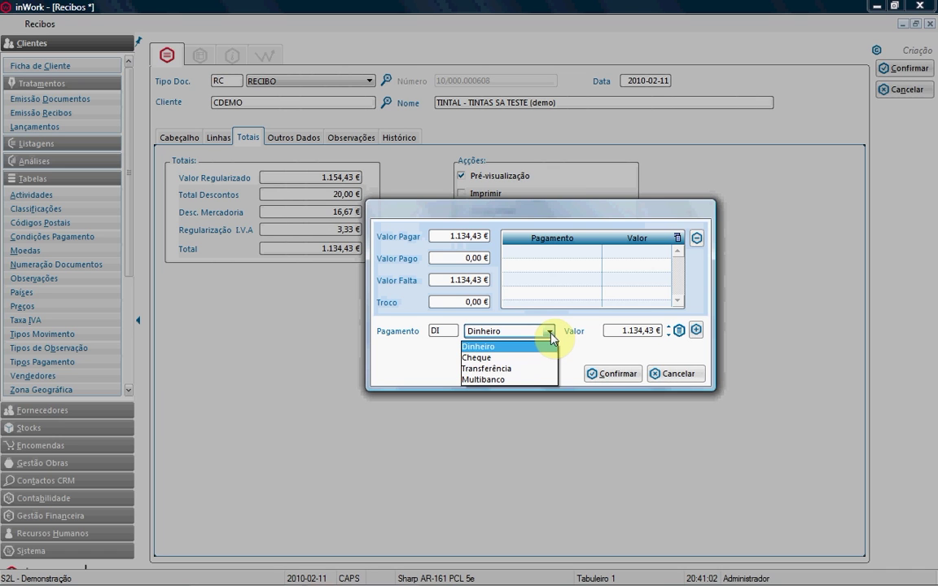
left_click(550, 333)
left_click(551, 332)
left_click(551, 334)
left_click(440, 331)
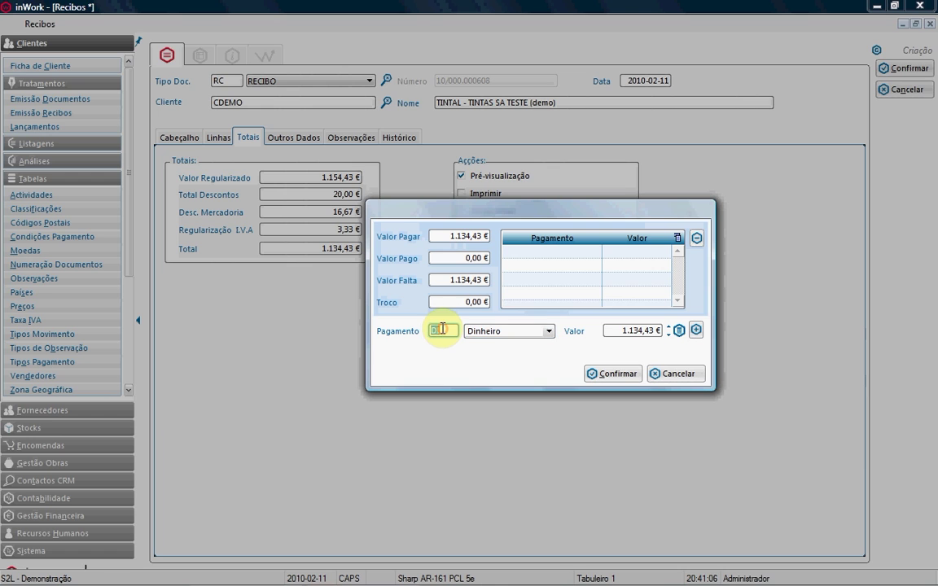
type("CH")
key("Return")
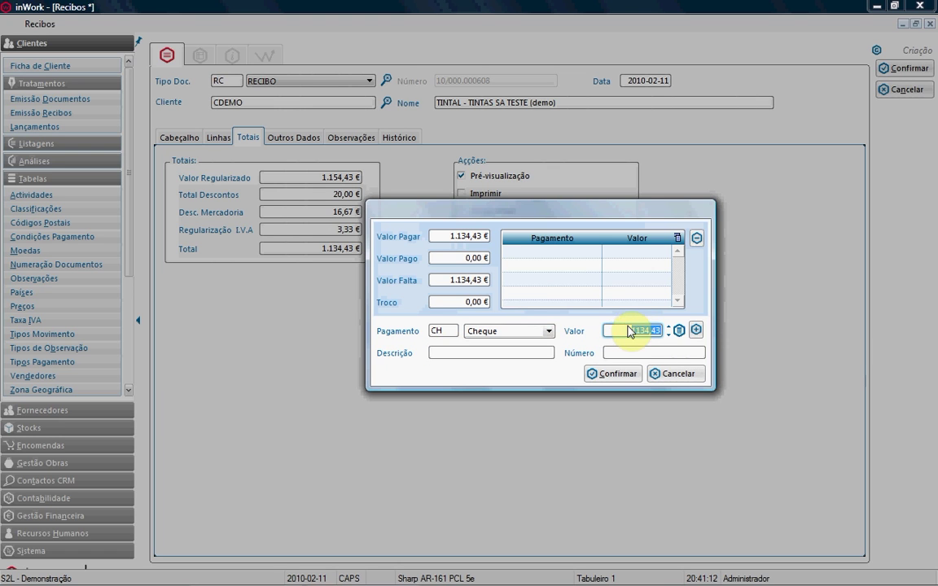
- Add a cheque payment of 1.000,00 € to the receipt with description MBCP and the cheque number
type("1000")
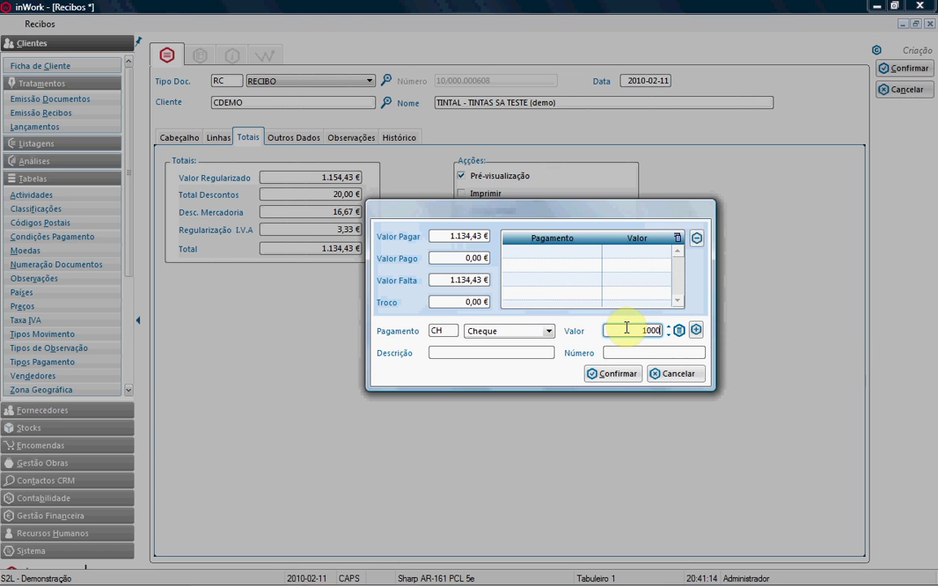
key("Tab")
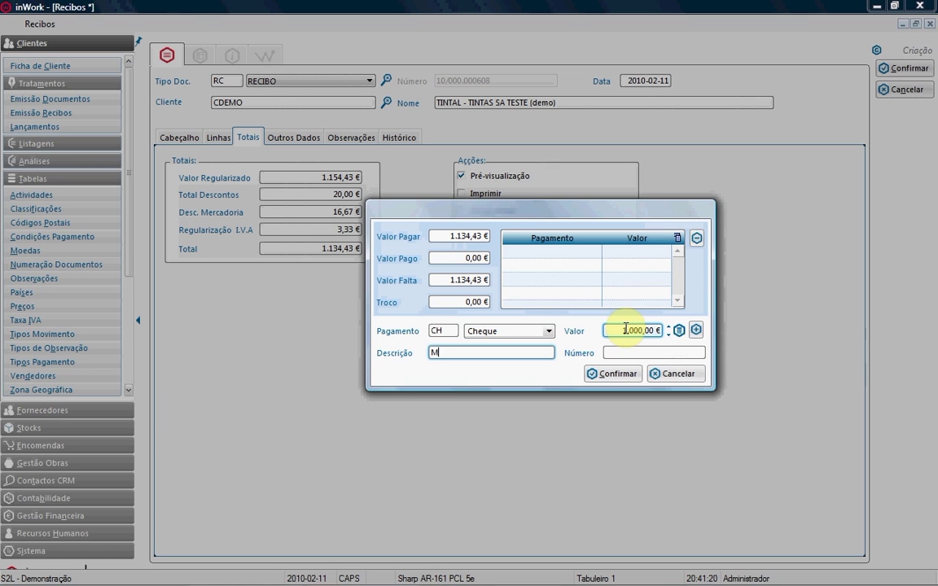
type("MBCP")
key("Tab")
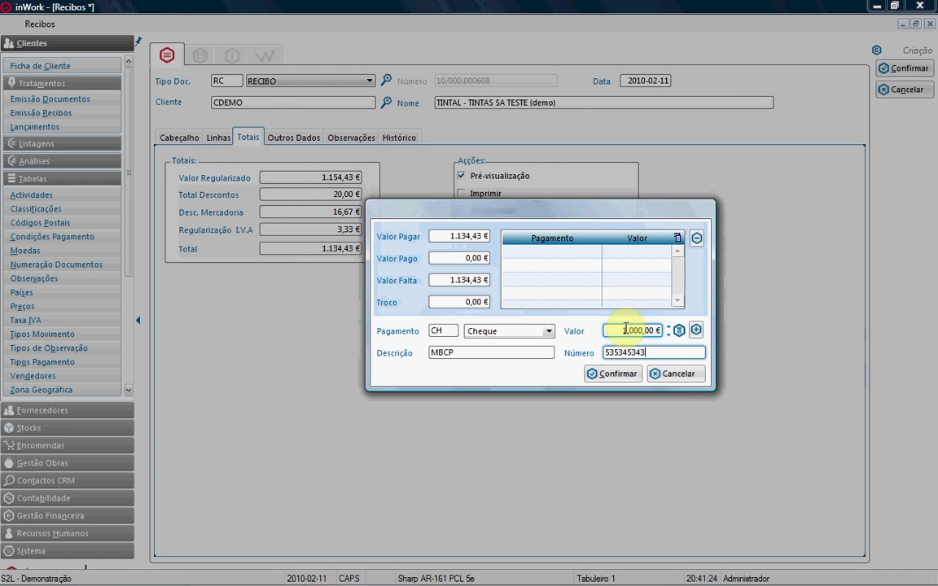
left_click(696, 330)
- Add a Dinheiro (DI) payment for the remaining 134,43 € and confirm the receipt's payments
type("DI")
key("Tab")
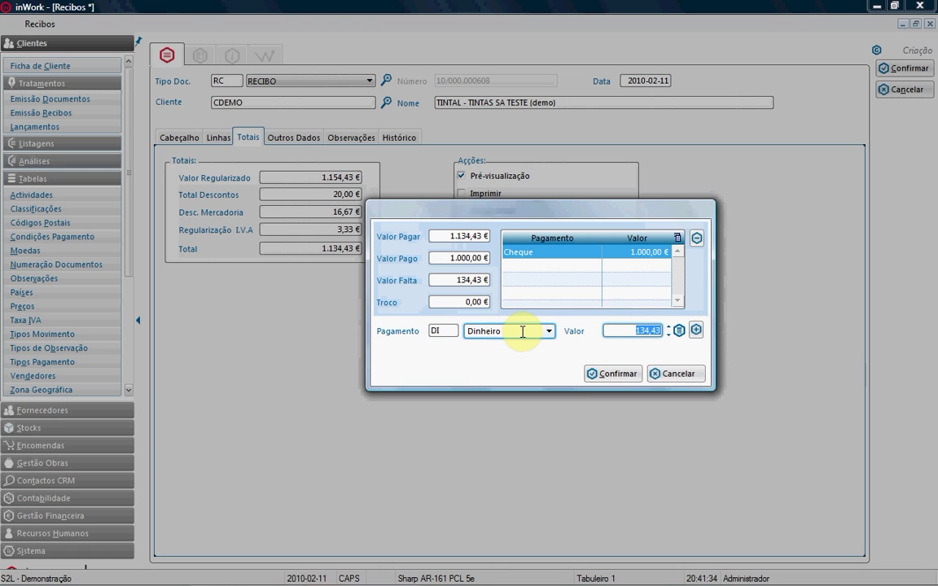
left_click(696, 331)
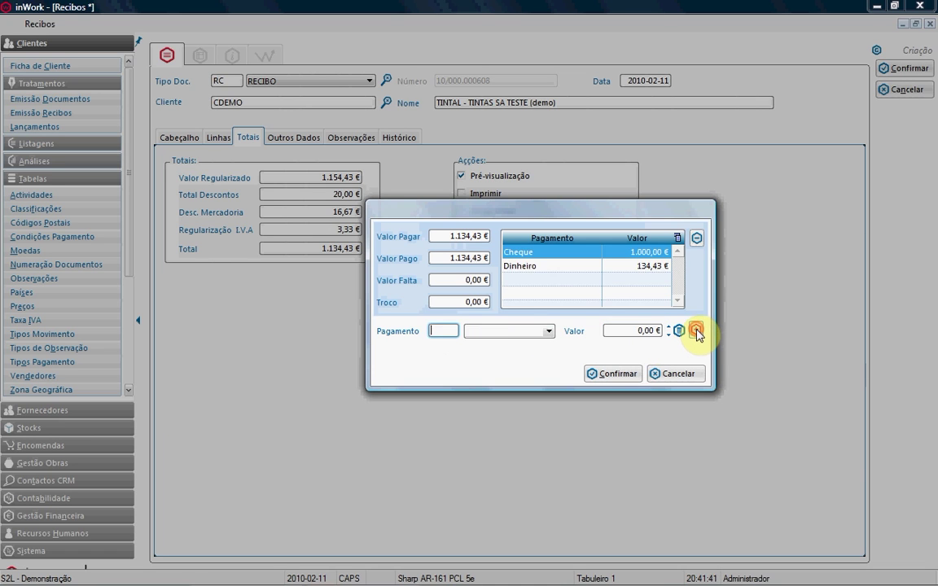
left_click(622, 374)
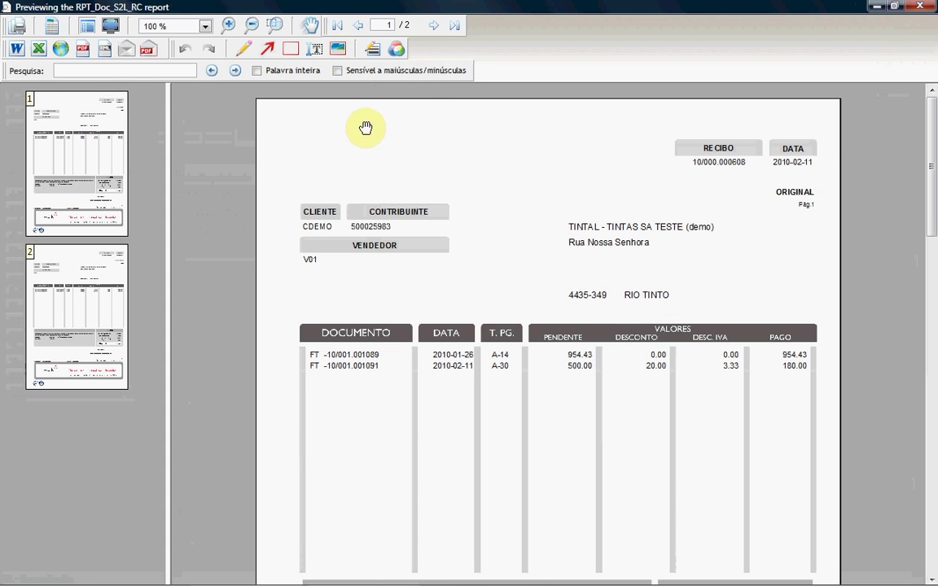
- Review the receipt preview's settled invoices, discounts, payment methods and summary, and close the preview
left_click_drag(694, 369, 687, 330)
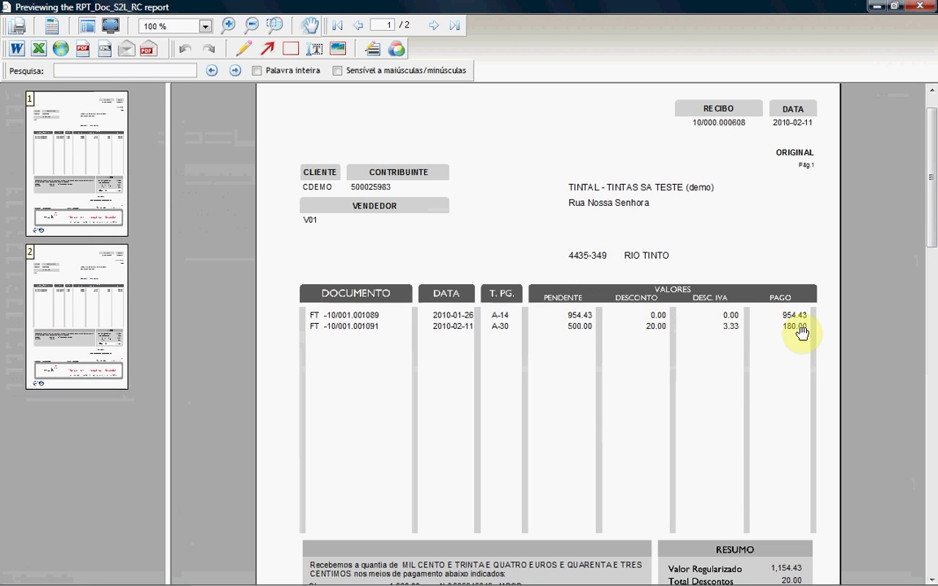
left_click_drag(691, 404, 687, 308)
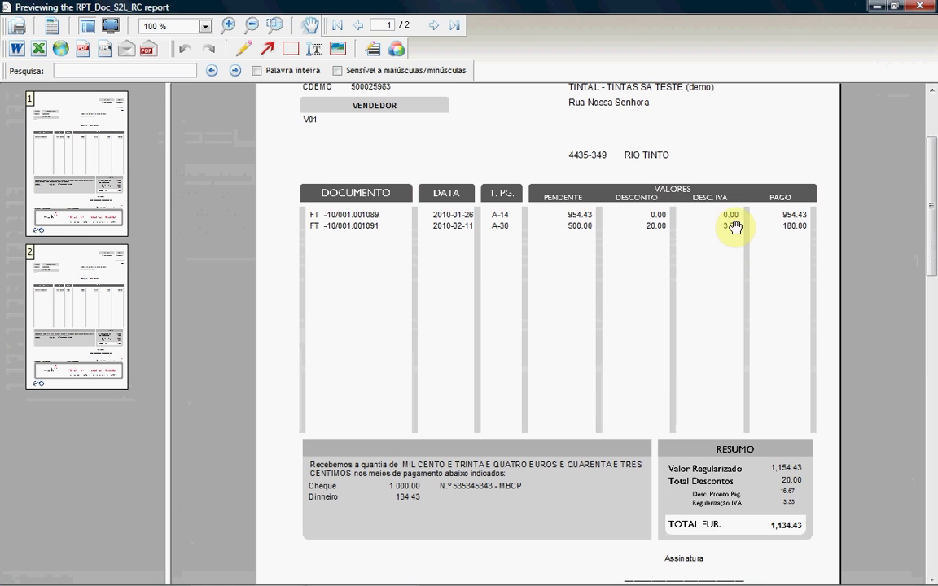
left_click_drag(704, 301, 692, 149)
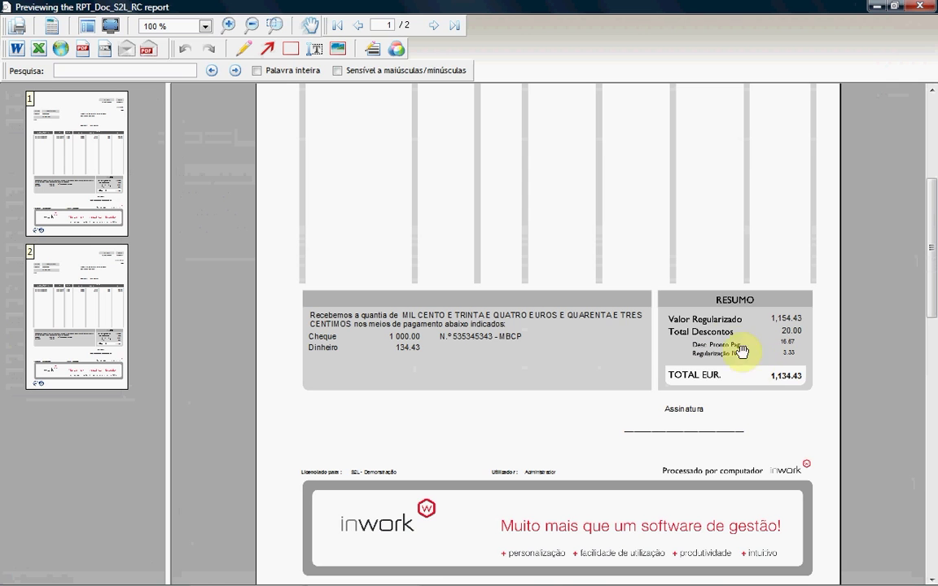
left_click_drag(509, 362, 504, 334)
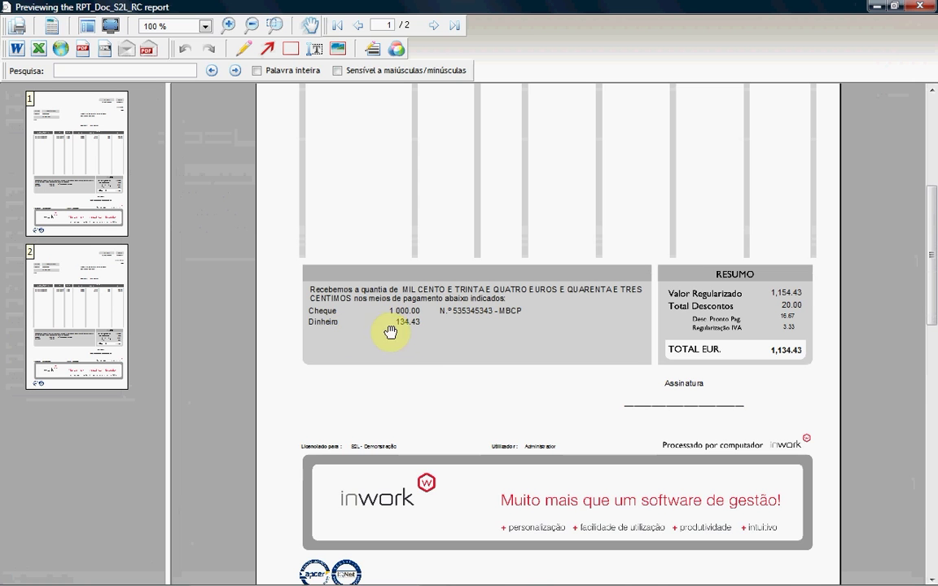
mouse_move(477, 371)
left_mouse_down()
mouse_move(417, 325)
mouse_move(473, 316)
mouse_move(477, 527)
left_mouse_up()
left_click_drag(491, 393, 503, 477)
left_click_drag(685, 226, 685, 295)
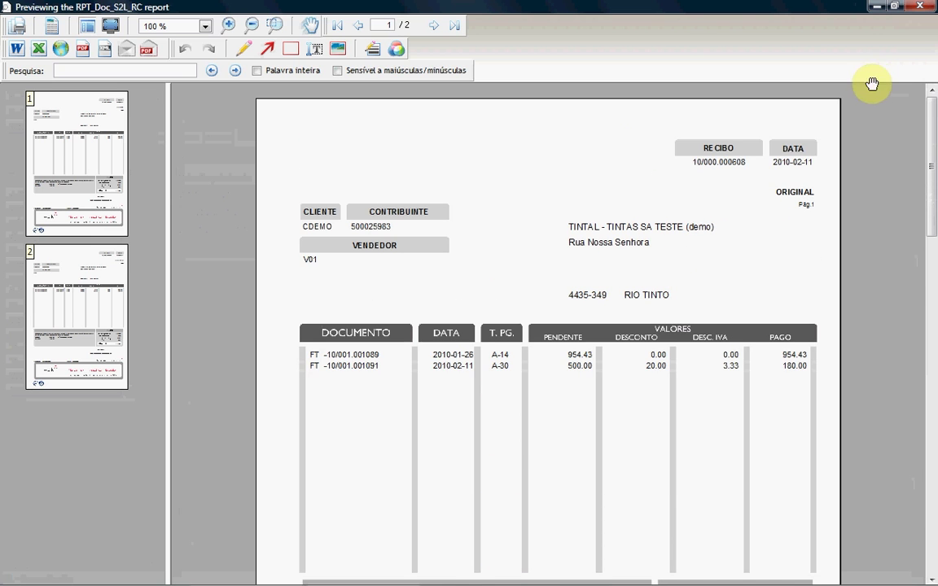
left_click(920, 7)
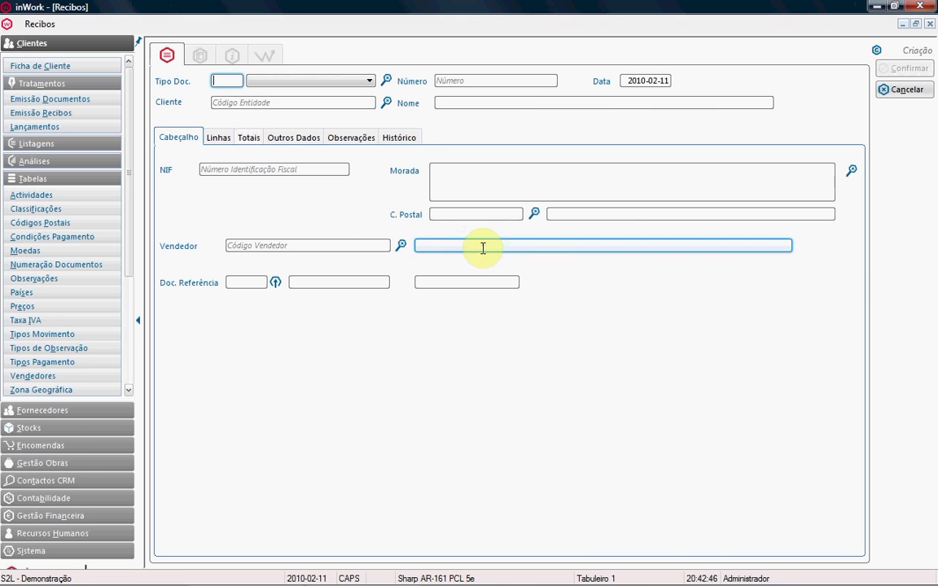
- Leave the blank new receipt and open the details of the TINTAL receipt dated 2010-02-11 from the receipts list
left_click(906, 90)
left_click(200, 56)
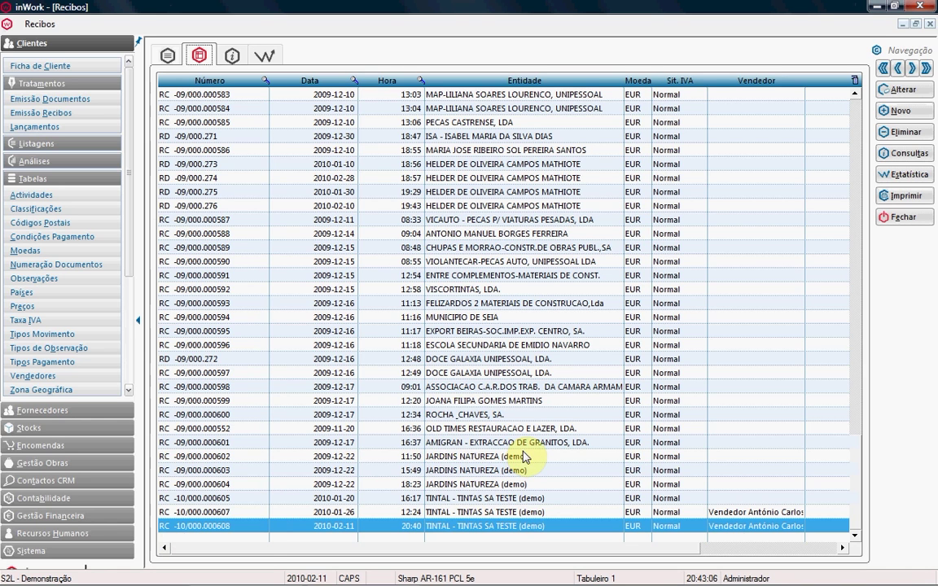
right_click(214, 531)
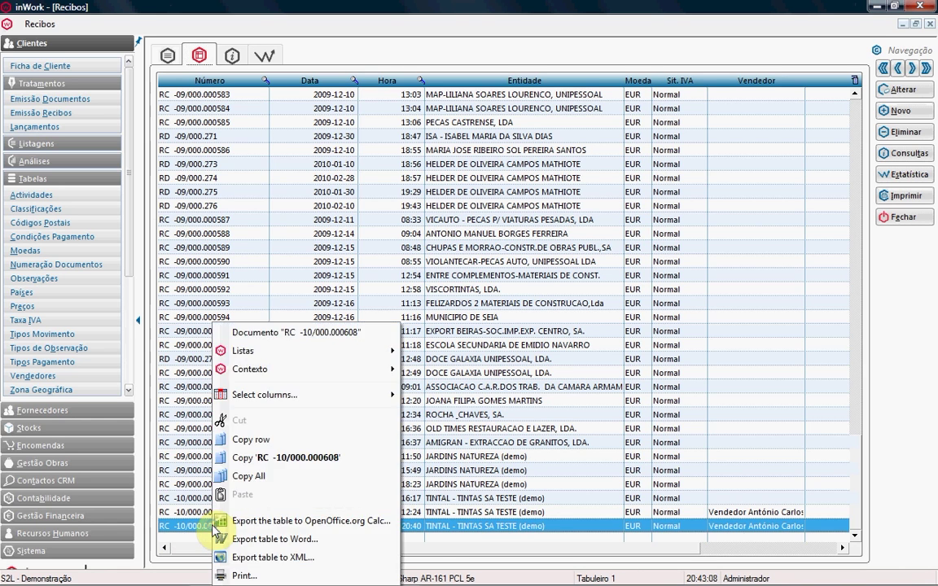
left_click(295, 334)
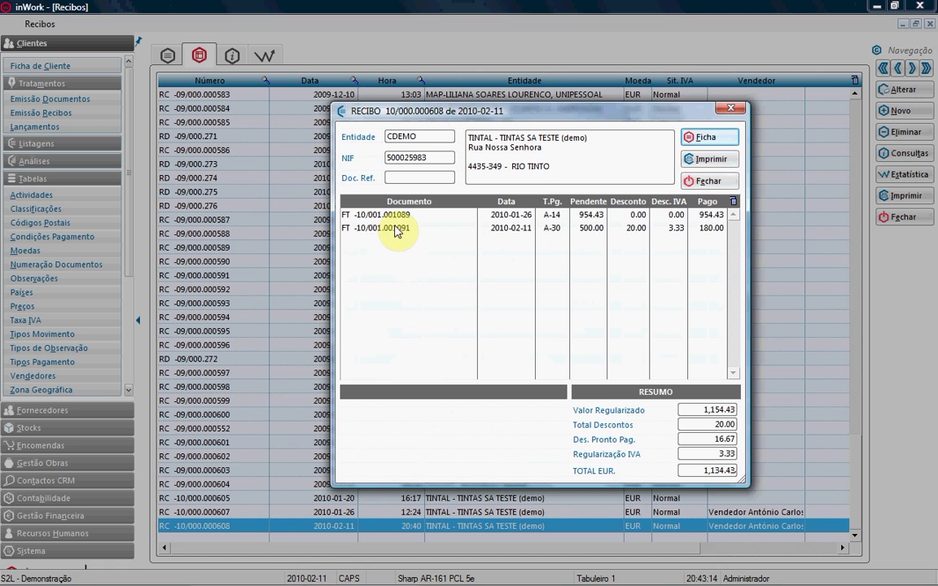
- Open the settled invoice dated 2010-02-11 from the receipt, check the shortcuts for its product code and entity, and close both documents
right_click(379, 231)
left_click(405, 237)
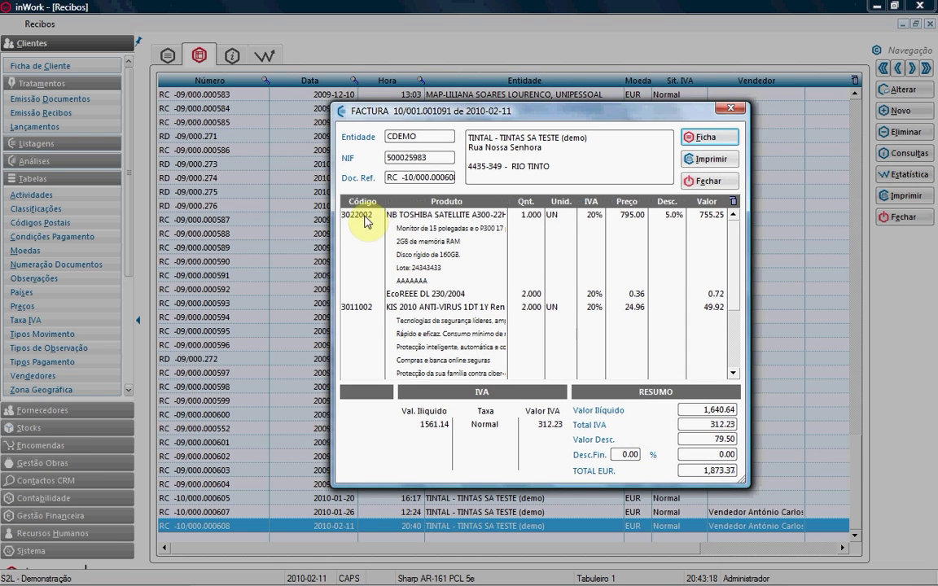
right_click(355, 218)
left_click(340, 222)
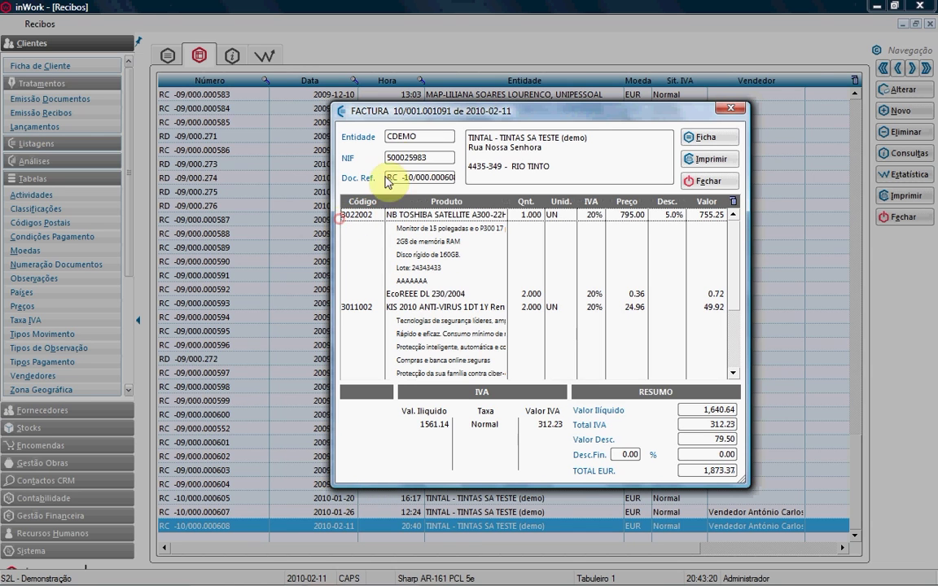
right_click(410, 139)
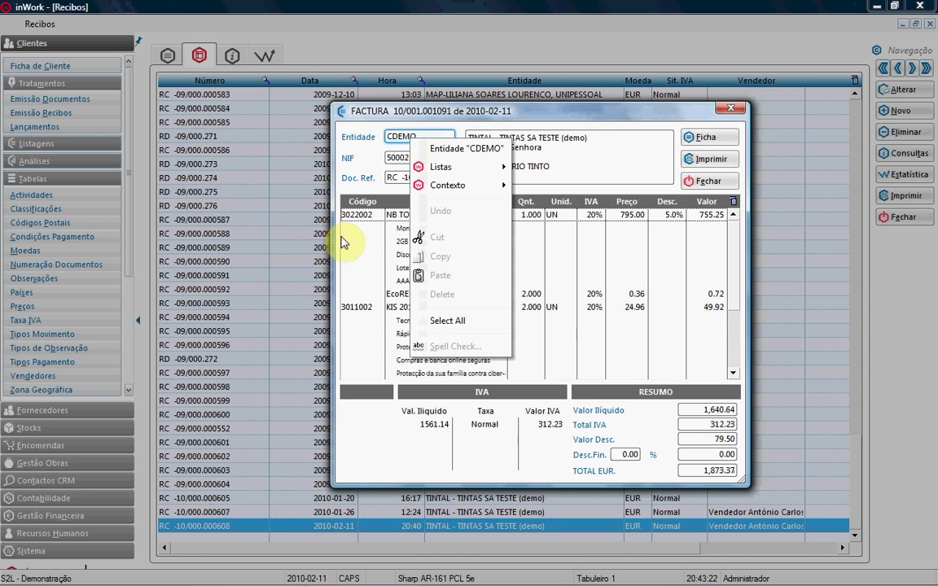
left_click(322, 218)
left_click(725, 182)
left_click(720, 186)
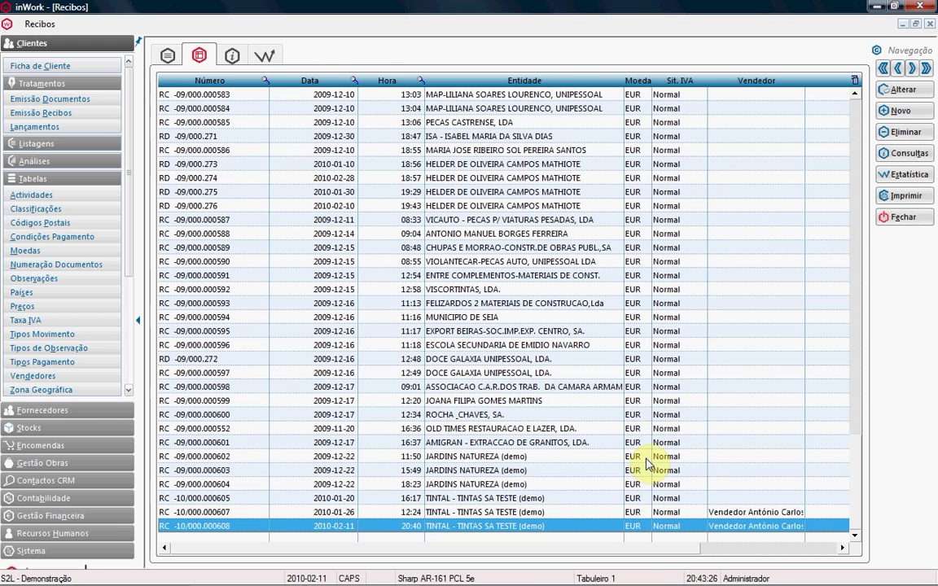